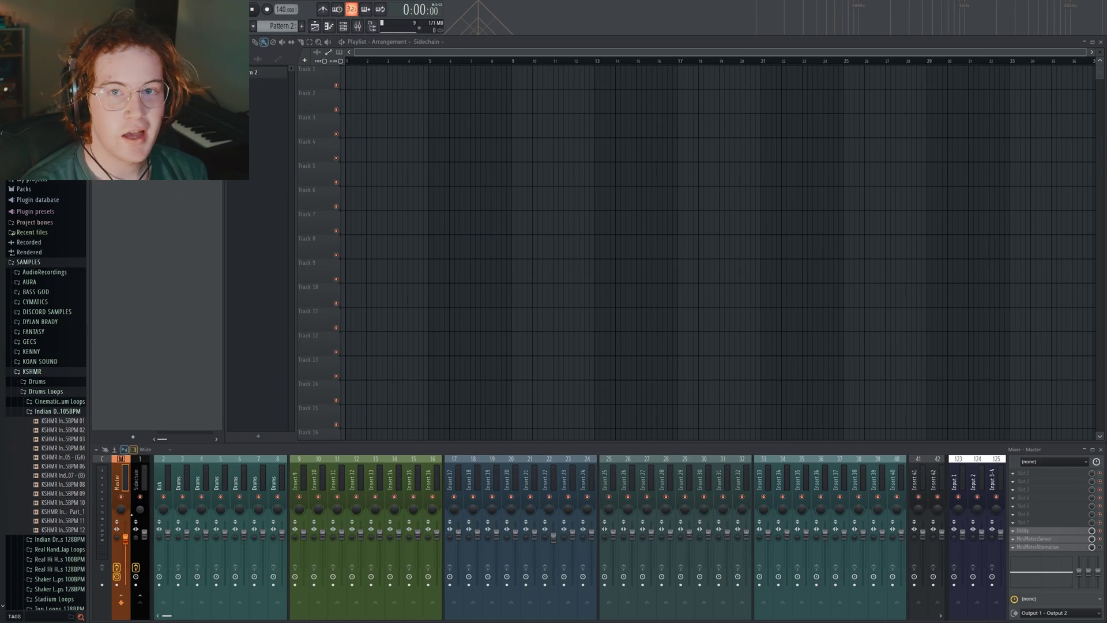
# Step: Find the Patcher generator in the full plugin list and add it as a new channel
pyautogui.click(133, 437)
pyautogui.click(144, 447)
pyautogui.click(544, 510)
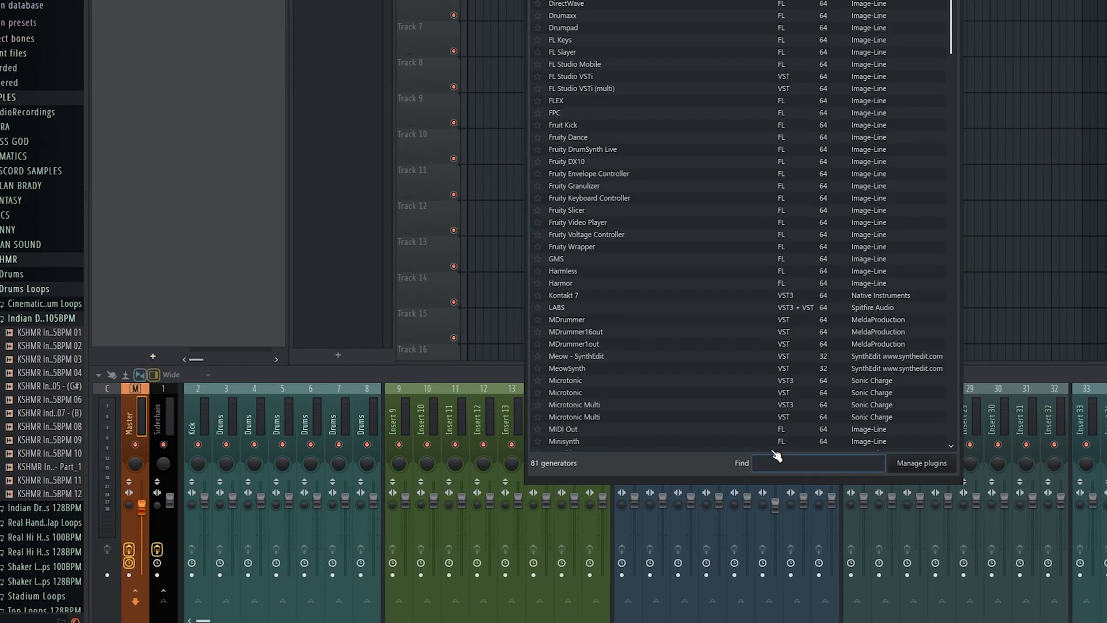
pyautogui.click(775, 461)
pyautogui.write('pa')
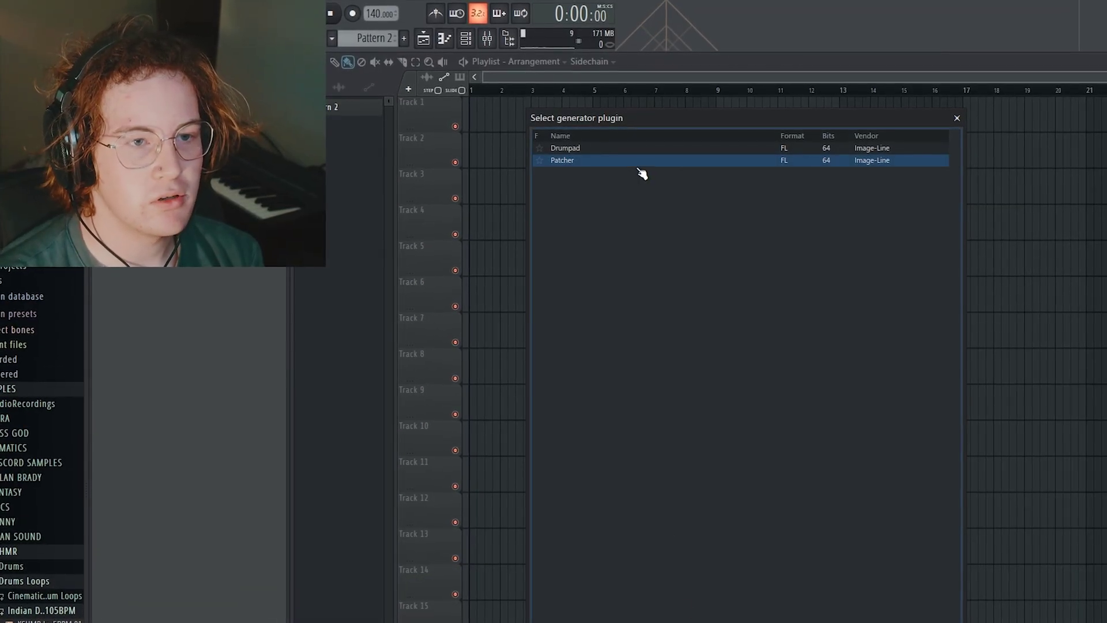
pyautogui.press('Return')
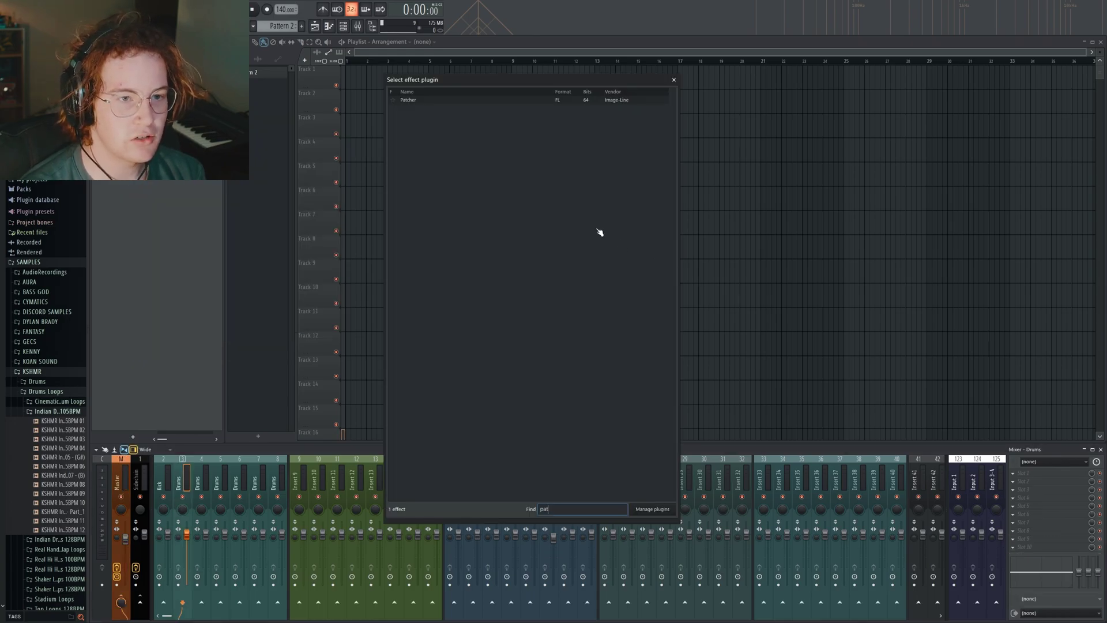
# Step: Load Patcher as an effect on the Drums mixer track and close the generator Patcher's window
pyautogui.doubleClick(500, 103)
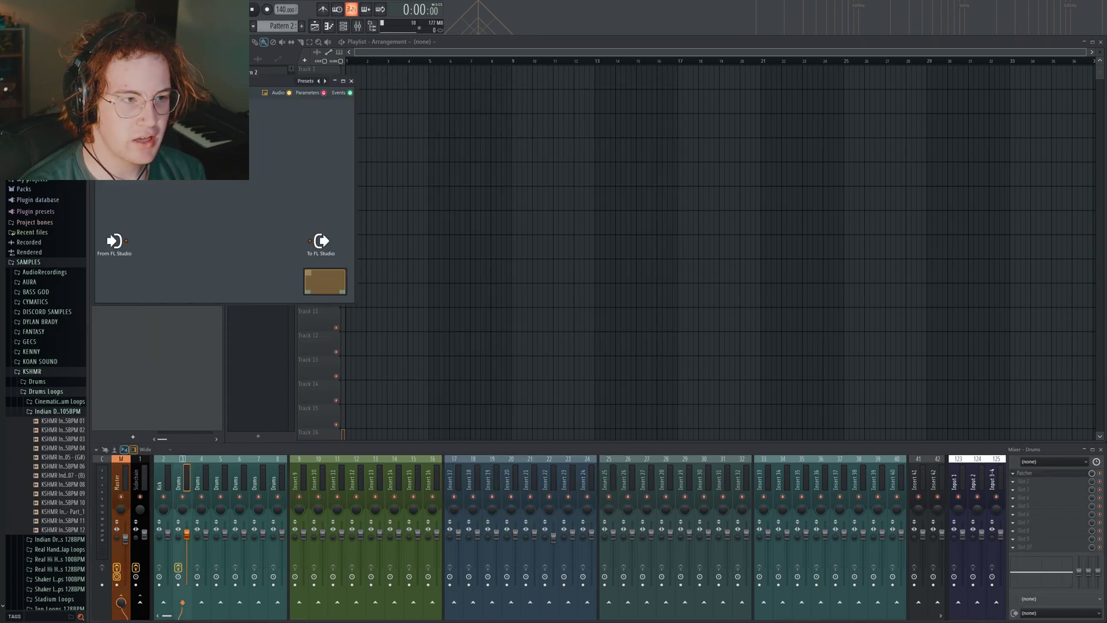
pyautogui.moveTo(217, 80); pyautogui.dragTo(479, 93)
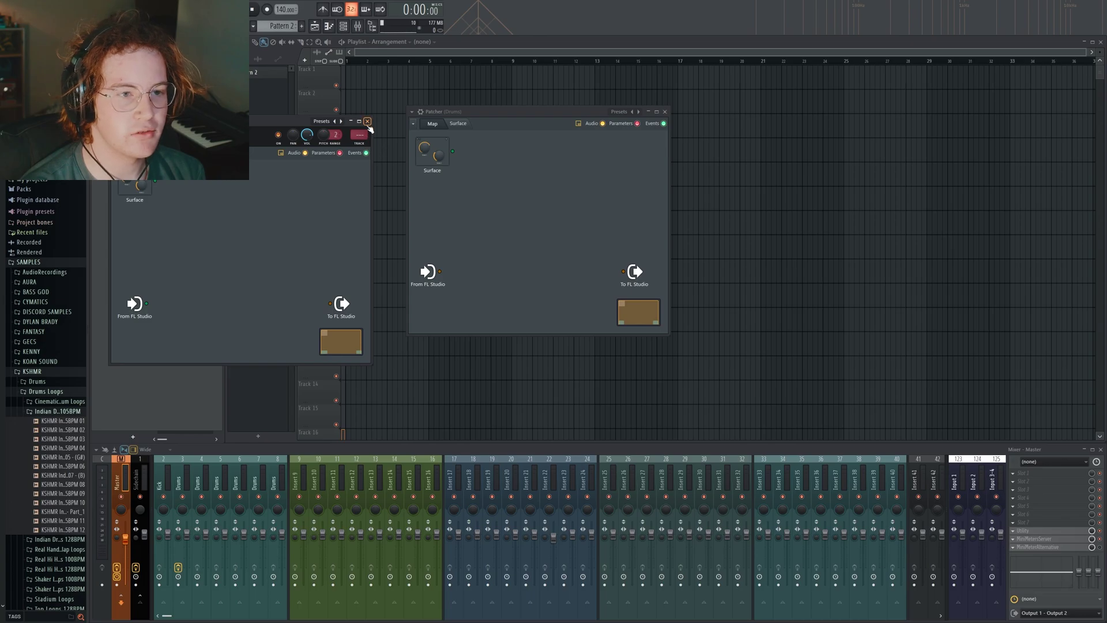
pyautogui.click(367, 122)
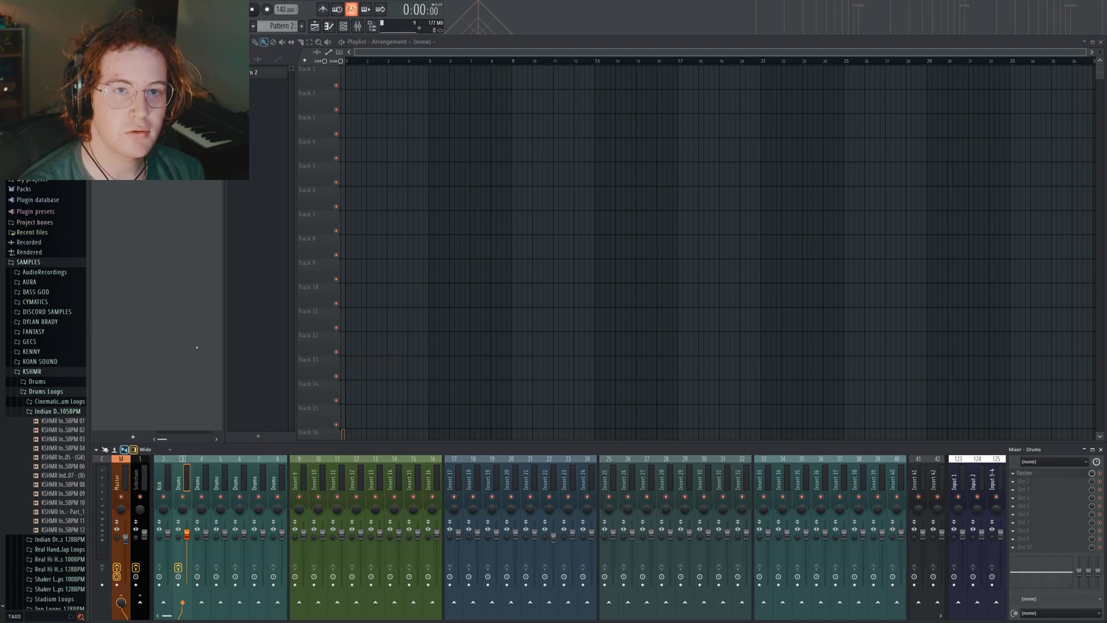
# Step: Open the Sidechain effect on the Sidechain mixer track, show its node map and enlarge its window
pyautogui.click(138, 480)
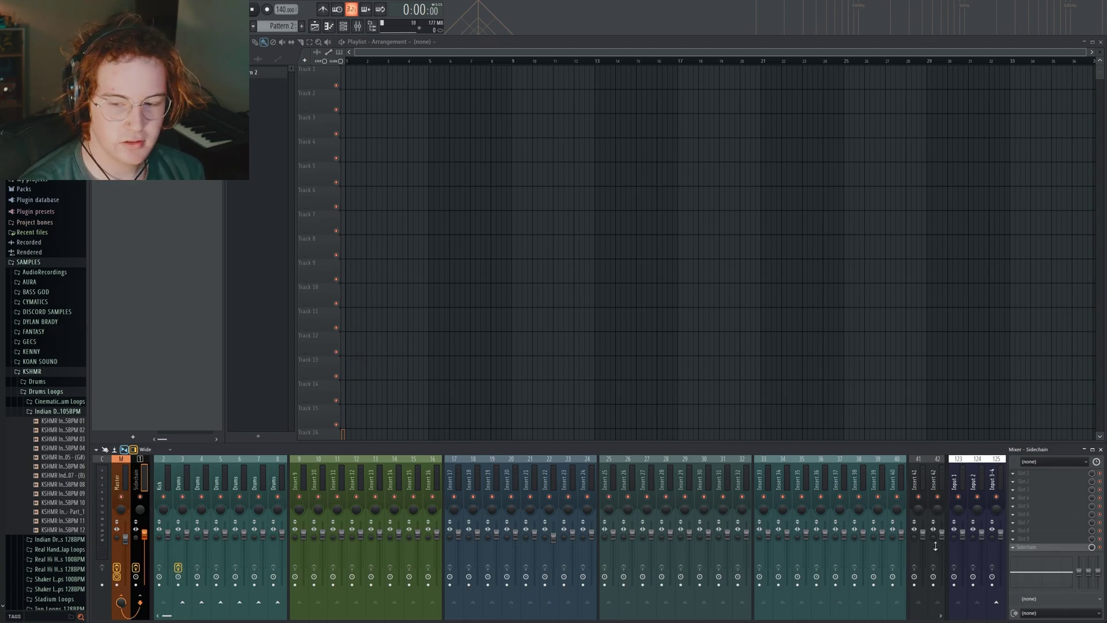
pyautogui.click(1064, 547)
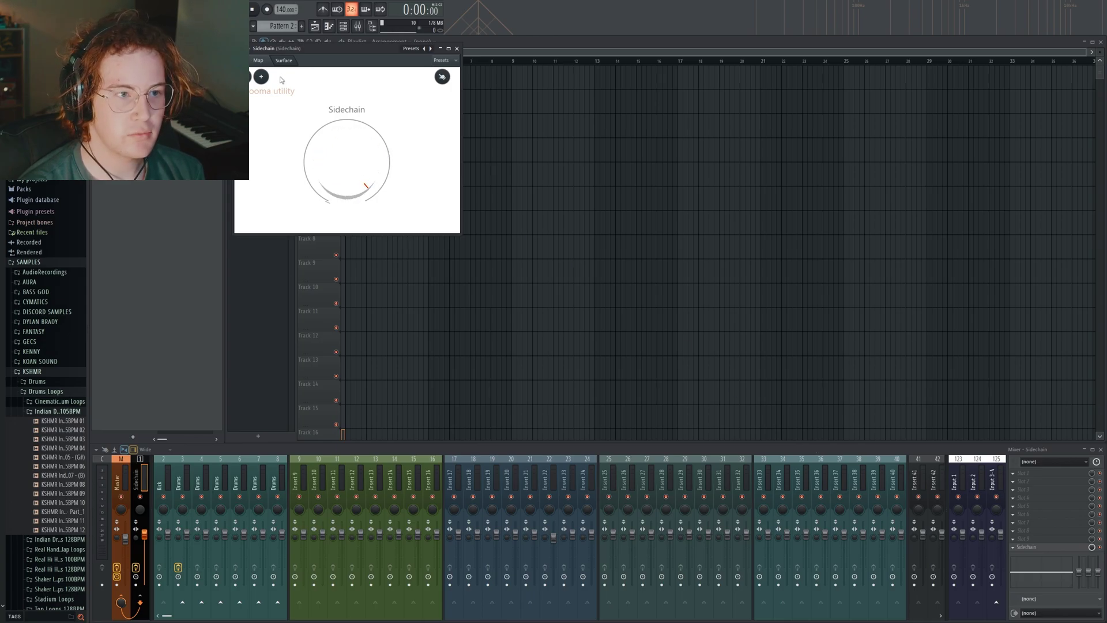
pyautogui.click(258, 60)
pyautogui.moveTo(597, 267); pyautogui.dragTo(755, 356)
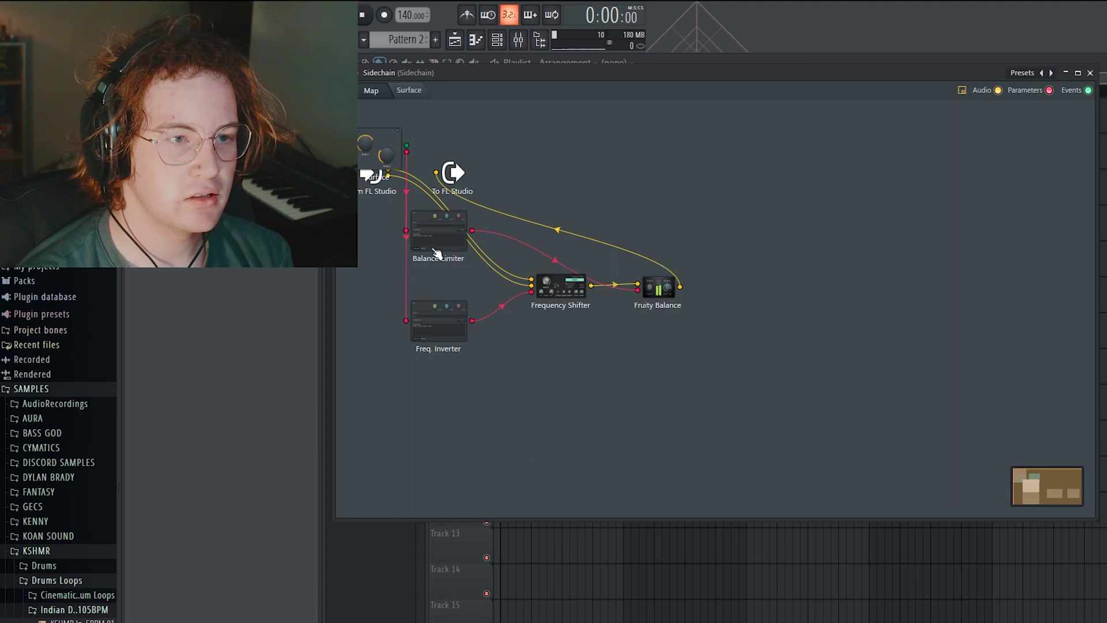
# Step: Spread the Balance Limiter and Frequency Shifter nodes apart in the map and inspect the Freq. Inverter node
pyautogui.moveTo(436, 253); pyautogui.dragTo(581, 176)
pyautogui.moveTo(561, 285); pyautogui.dragTo(552, 317)
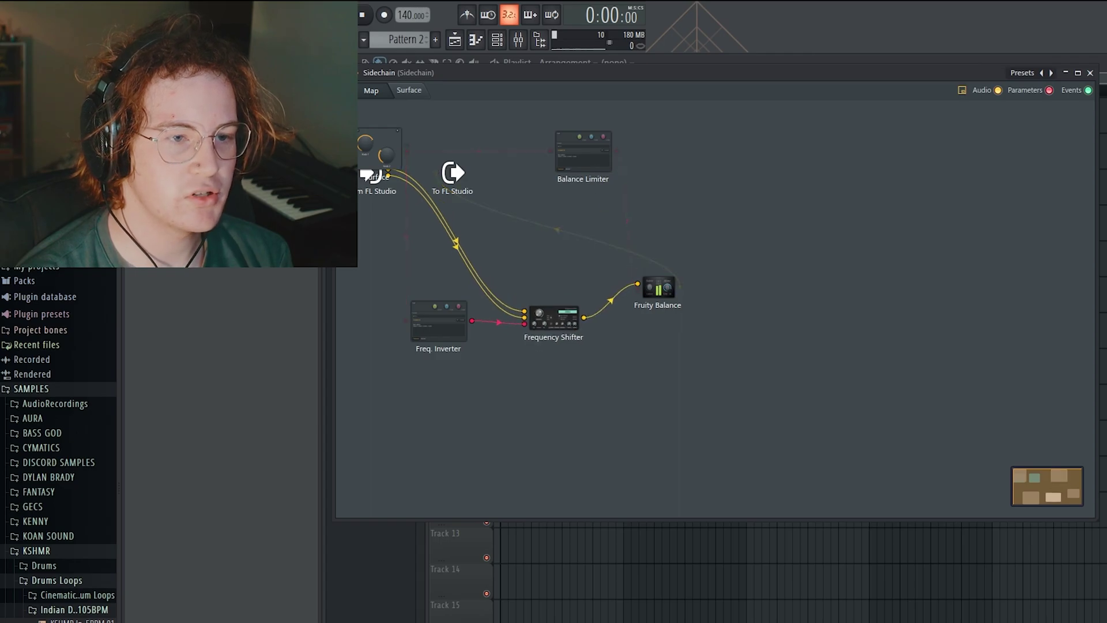
pyautogui.doubleClick(444, 332)
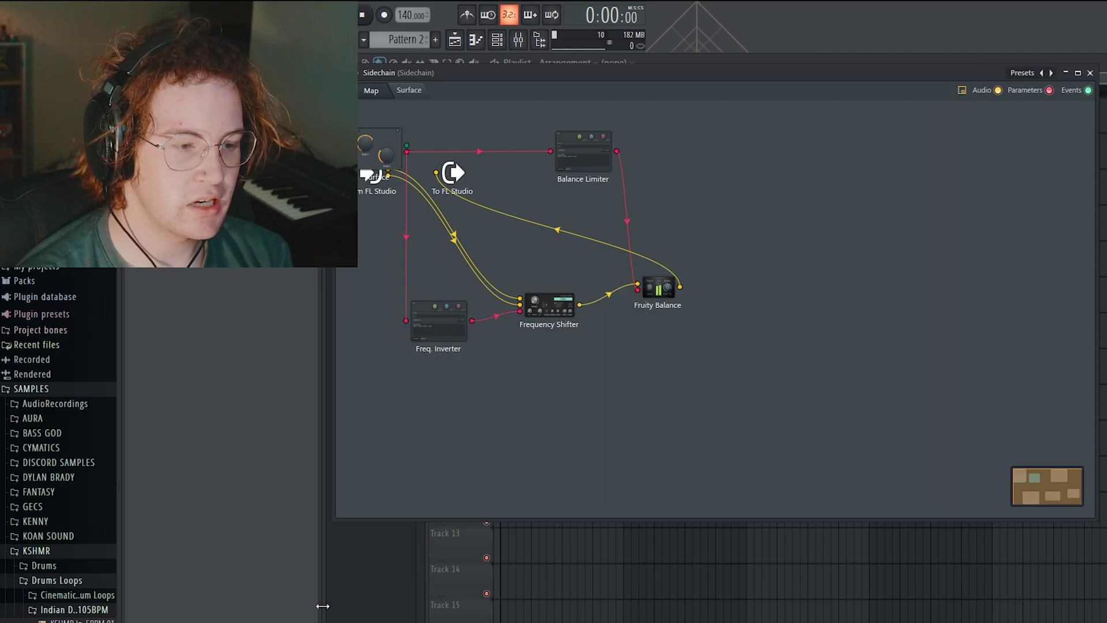
pyautogui.moveTo(548, 310); pyautogui.dragTo(549, 323)
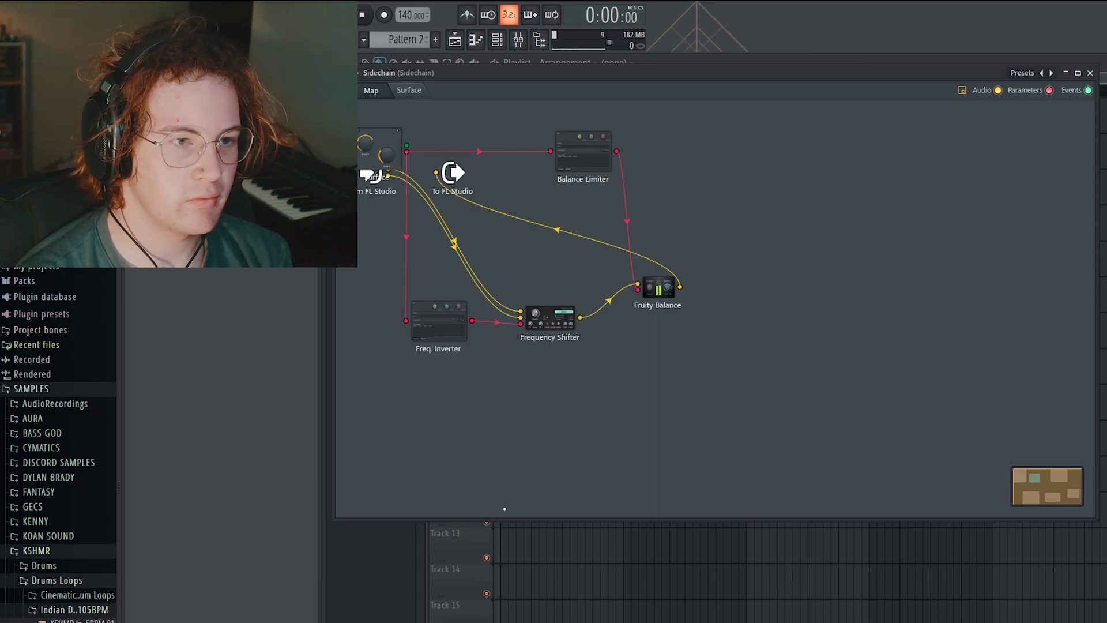
# Step: Rearrange the To FL Studio, Fruity Balance, From FL Studio and Surface nodes to make the signal flow readable
pyautogui.moveTo(452, 172); pyautogui.dragTo(782, 267)
pyautogui.moveTo(669, 296); pyautogui.dragTo(652, 327)
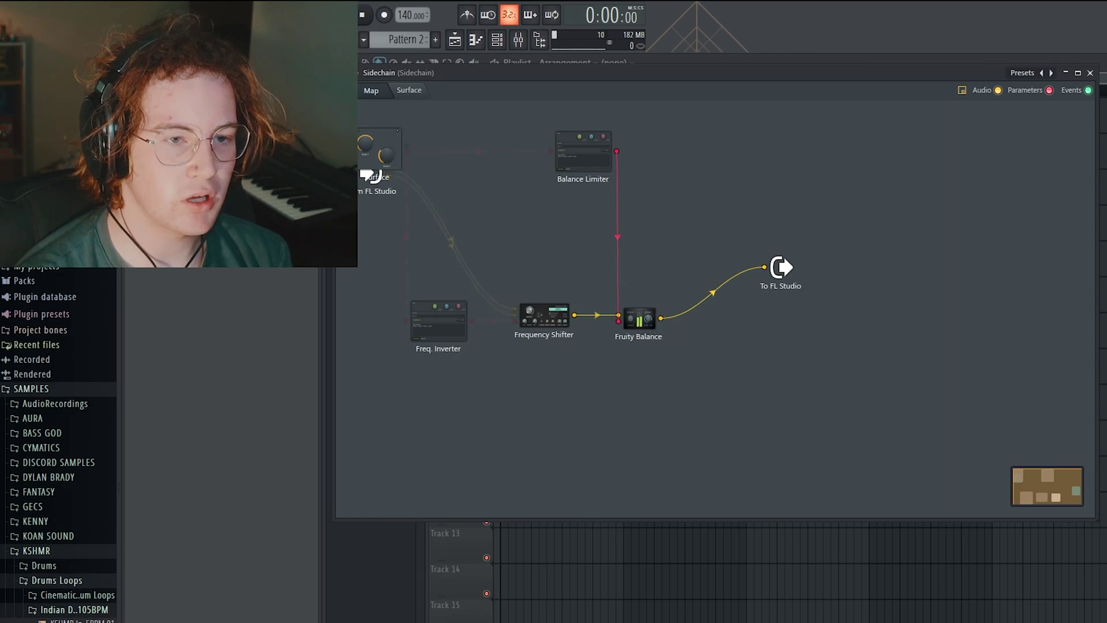
pyautogui.moveTo(781, 267); pyautogui.dragTo(795, 318)
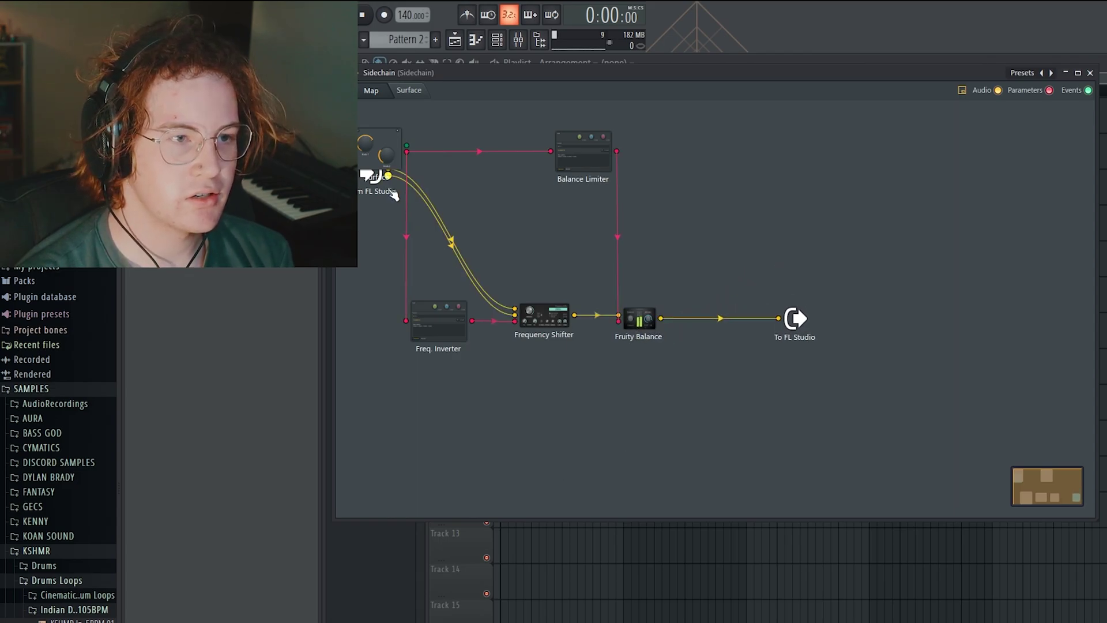
pyautogui.moveTo(380, 163); pyautogui.dragTo(348, 167)
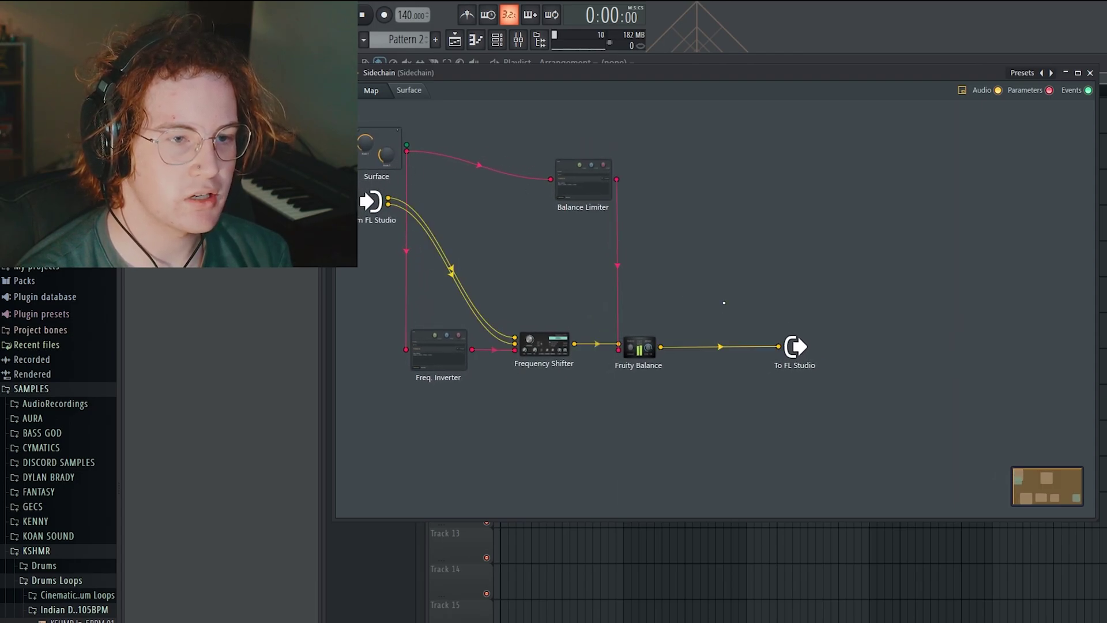
pyautogui.moveTo(374, 203); pyautogui.dragTo(364, 342)
pyautogui.moveTo(378, 135); pyautogui.dragTo(381, 155)
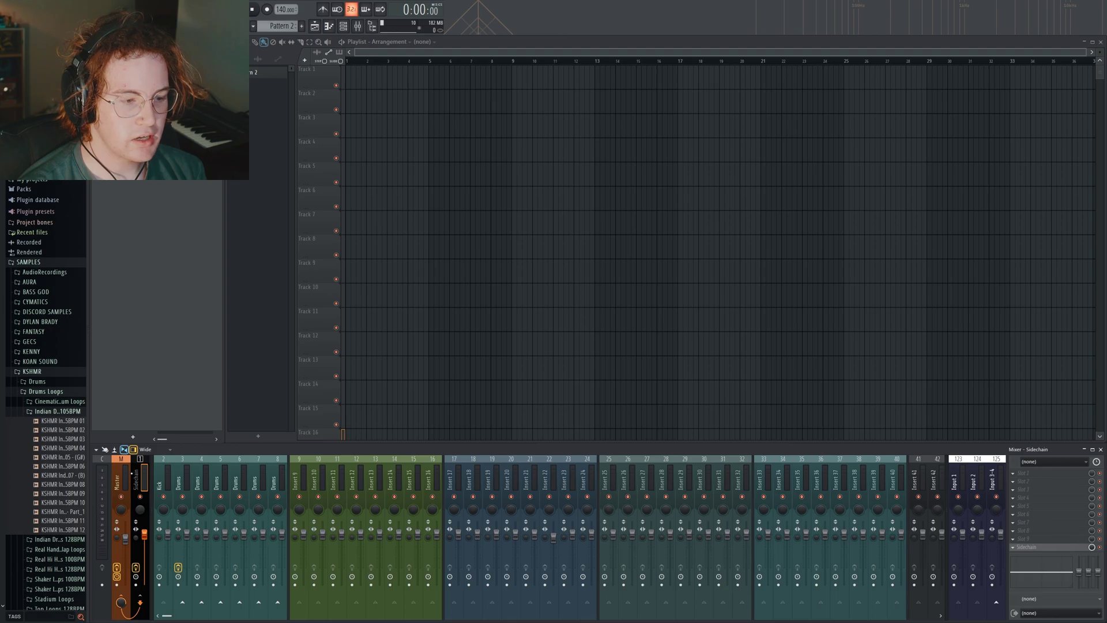
# Step: Open the Utility effect on the Master track and move its window over the middle of the playlist
pyautogui.click(122, 475)
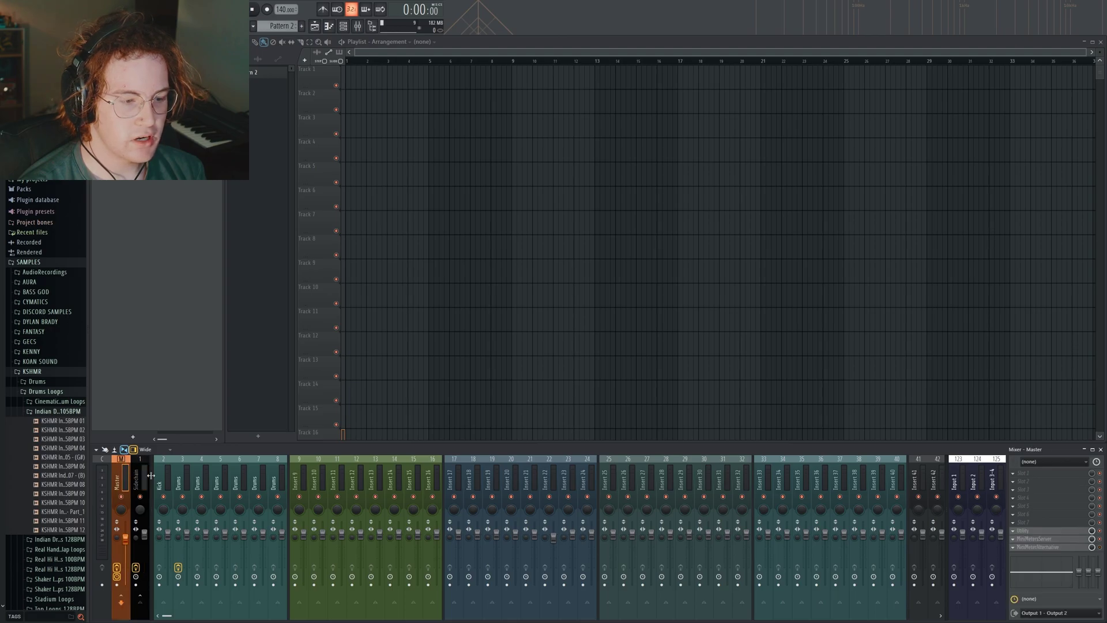
pyautogui.click(1025, 534)
pyautogui.moveTo(238, 81); pyautogui.dragTo(511, 130)
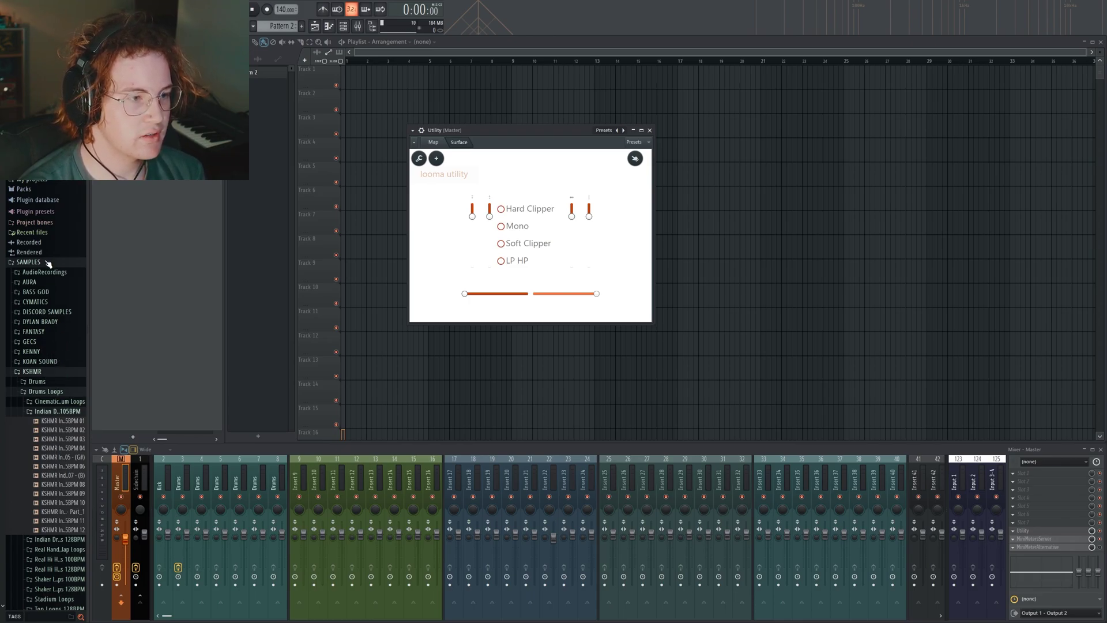
# Step: Place the V1 audio clip on Track 1, play its loud section from around bar 43 and zoom in
pyautogui.press('super')
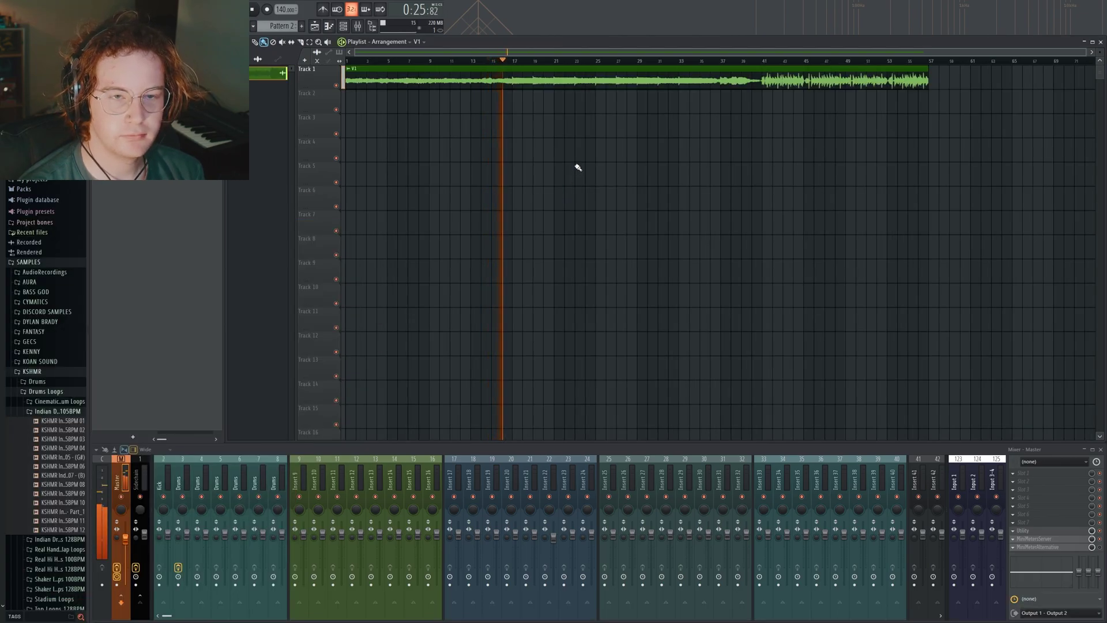
pyautogui.click(793, 107)
pyautogui.press('space')
pyautogui.scroll(4, 796, 95)
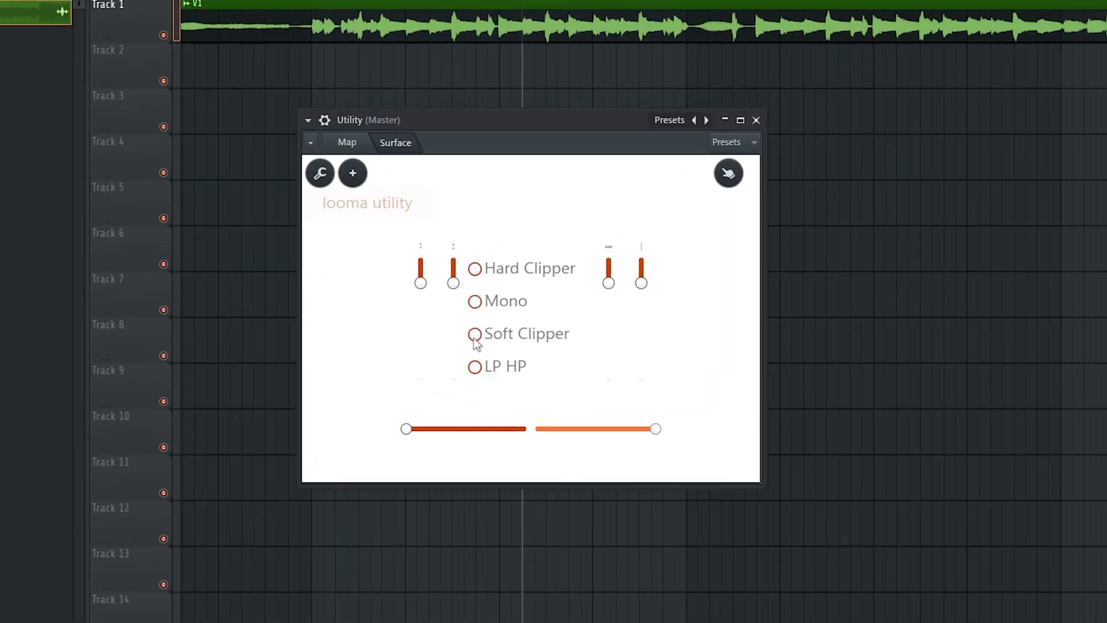
# Step: Enable the Soft Clipper in the Master's Utility effect, adjust its first two sliders and audition the result
pyautogui.click(474, 334)
pyautogui.moveTo(420, 283); pyautogui.dragTo(453, 274)
pyautogui.press('space')
pyautogui.press('space')
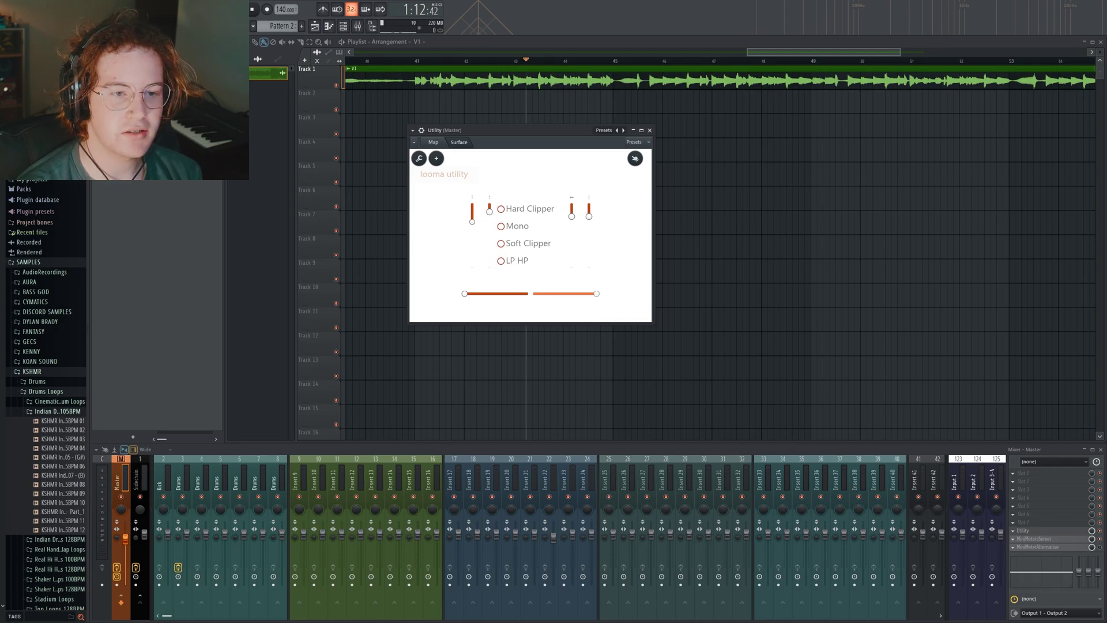
# Step: Fine-tune the second Utility slider with the Soft Clipper, switch to the Hard Clipper and audition it
pyautogui.click(509, 247)
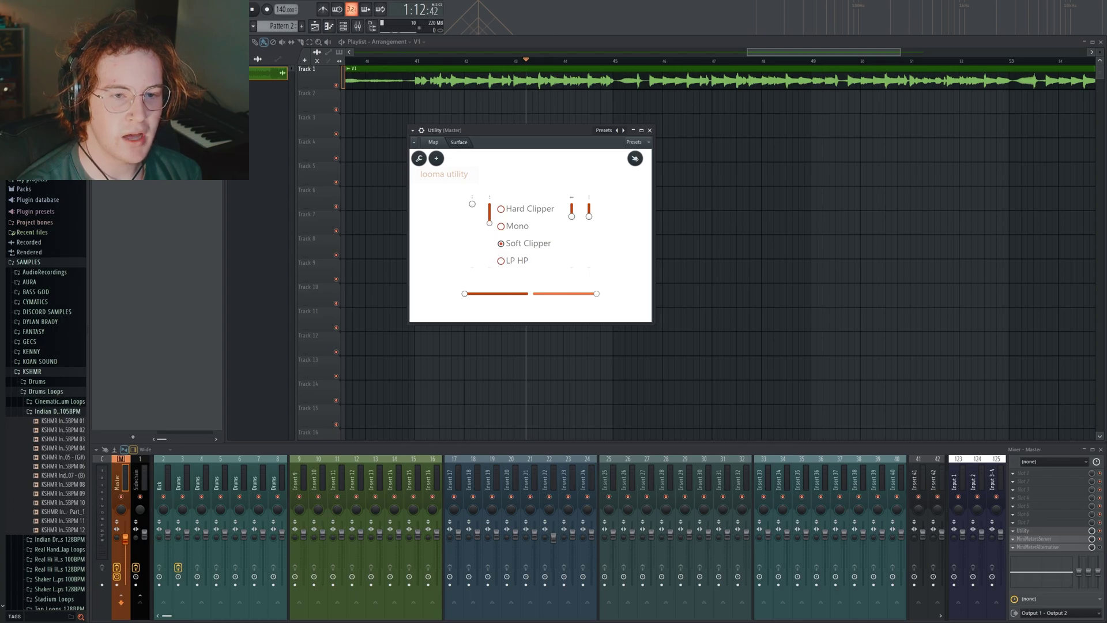
pyautogui.moveTo(489, 223); pyautogui.dragTo(490, 220)
pyautogui.click(516, 244)
pyautogui.click(522, 210)
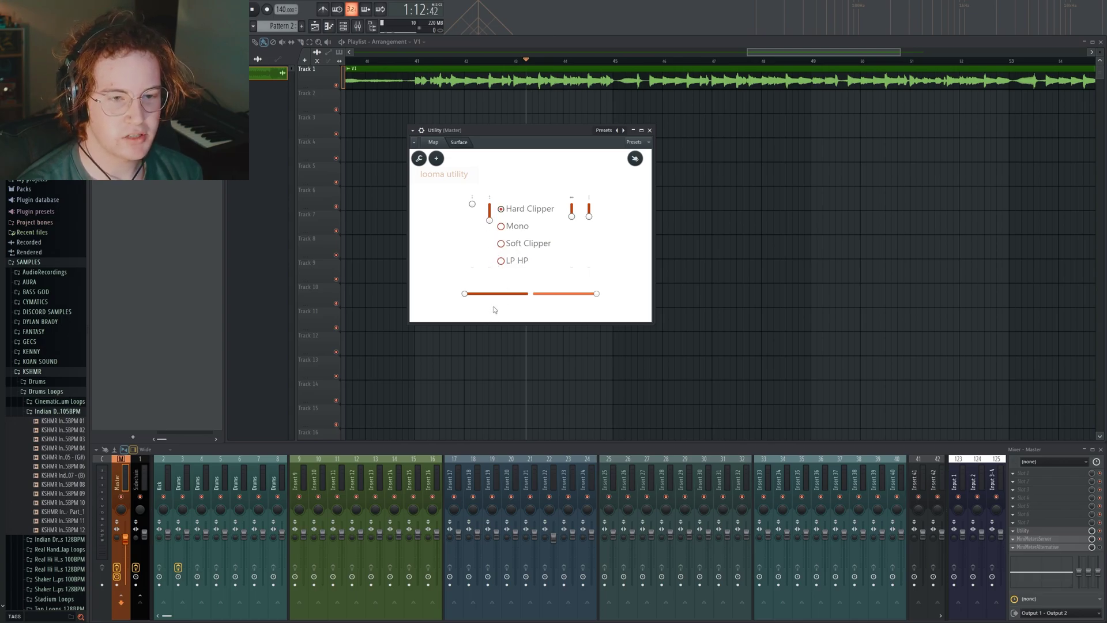
pyautogui.press('space')
# Step: Adjust the gain of the V1 clip on Track 1, ending with a lower level
pyautogui.click(720, 84)
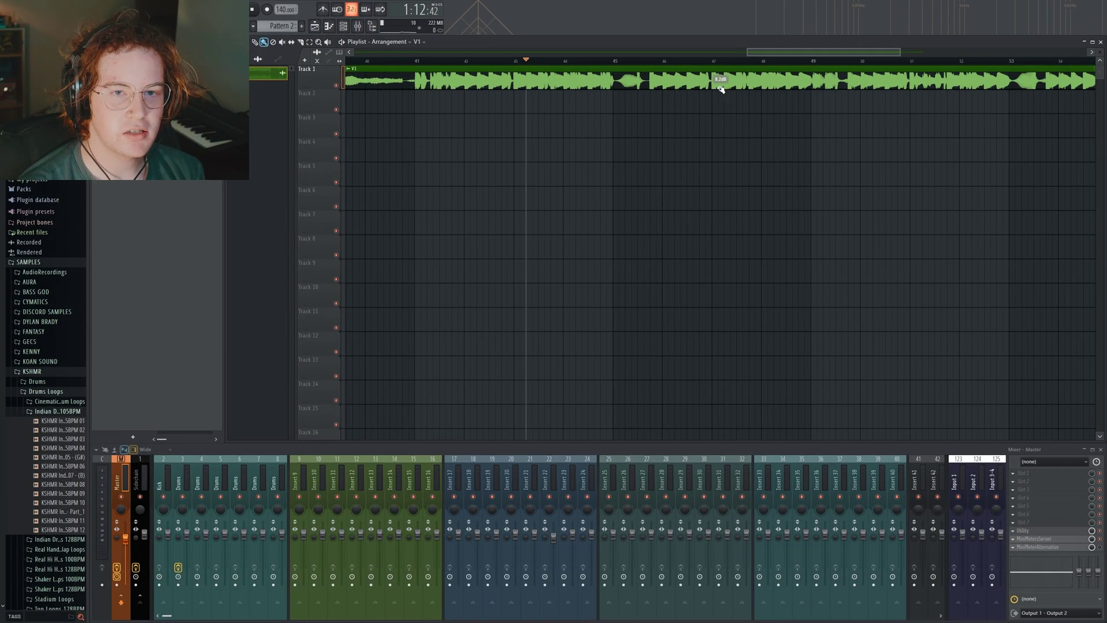
pyautogui.moveTo(720, 89); pyautogui.dragTo(720, 100)
# Step: Try changing the Kick mixer track's stereo separation, and reset it to its default
pyautogui.click(168, 541)
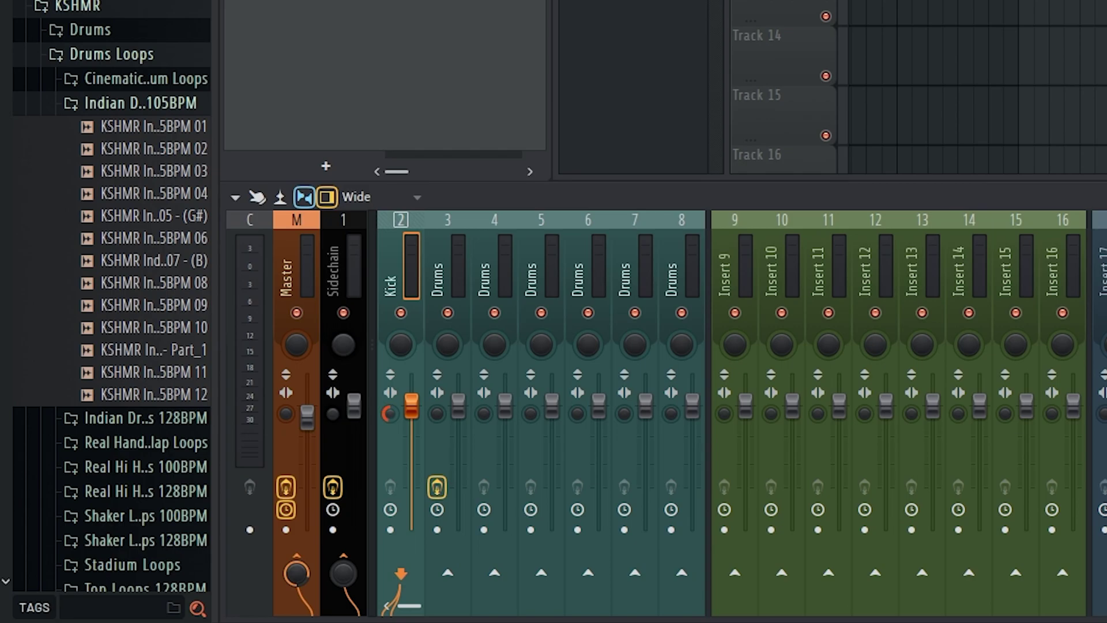
pyautogui.rightClick(394, 416)
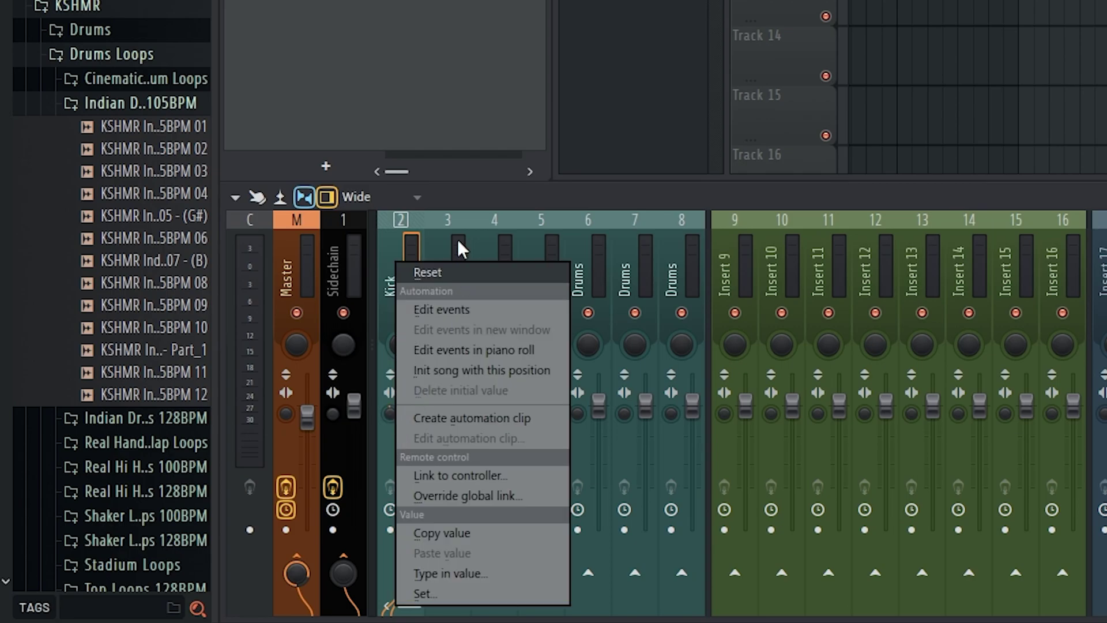
pyautogui.click(449, 272)
# Step: Reopen the Master's Utility effect, set its third slider to the far end and audition the change
pyautogui.click(324, 273)
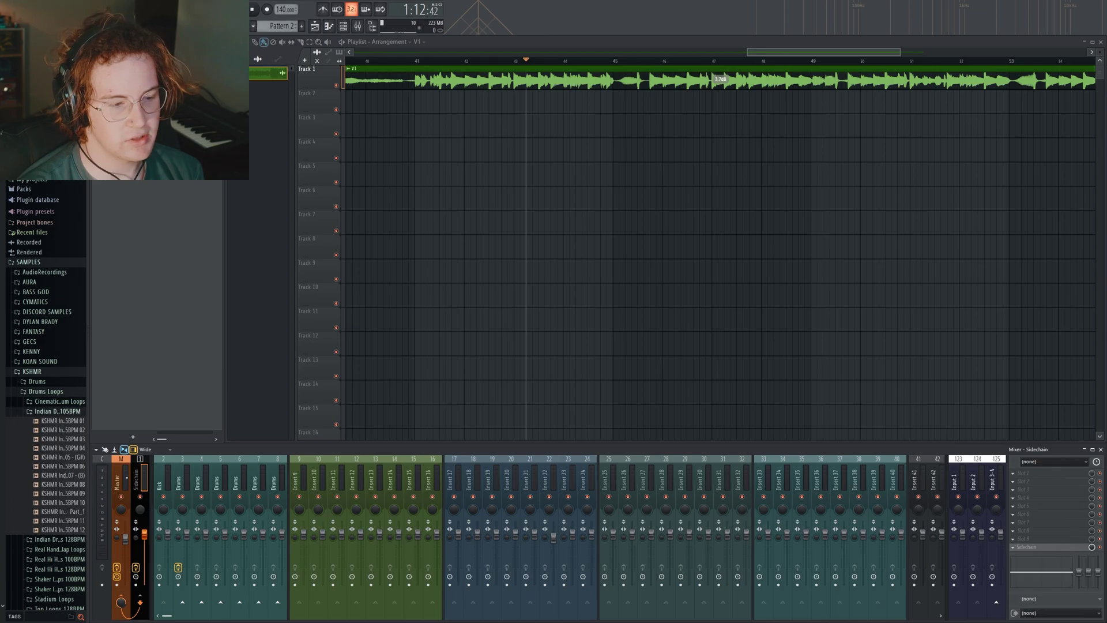
pyautogui.click(120, 479)
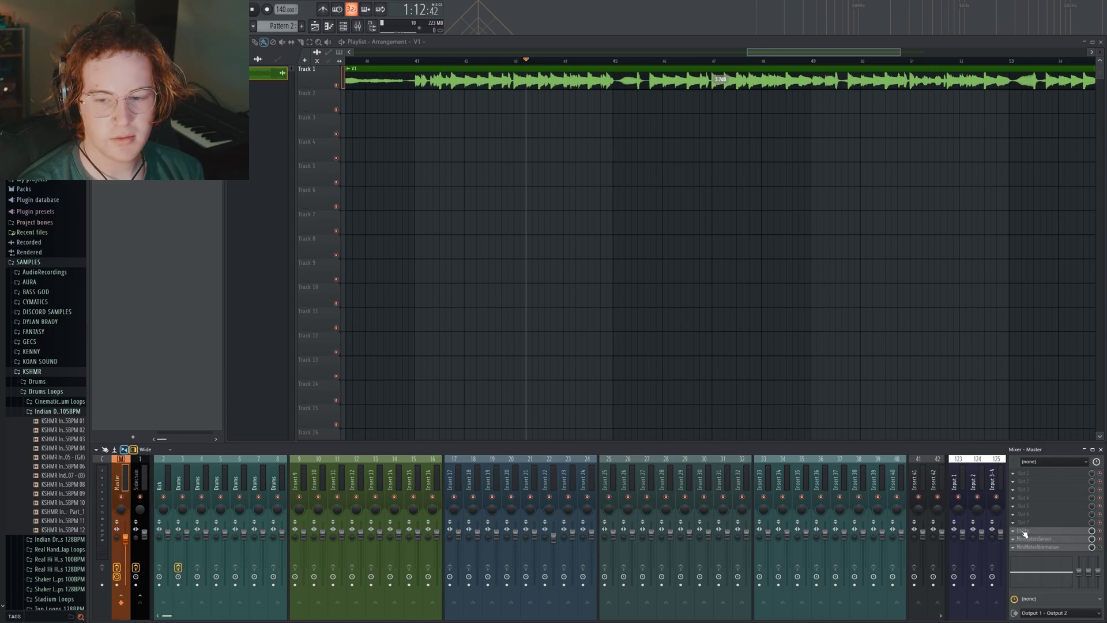
pyautogui.click(1025, 531)
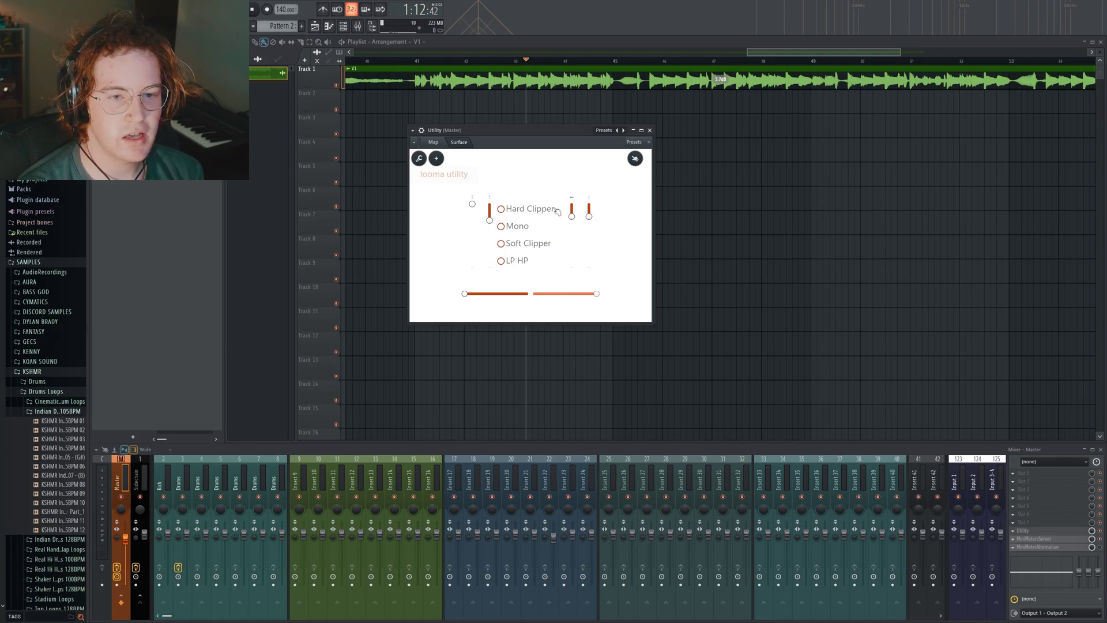
pyautogui.moveTo(575, 221); pyautogui.dragTo(578, 226)
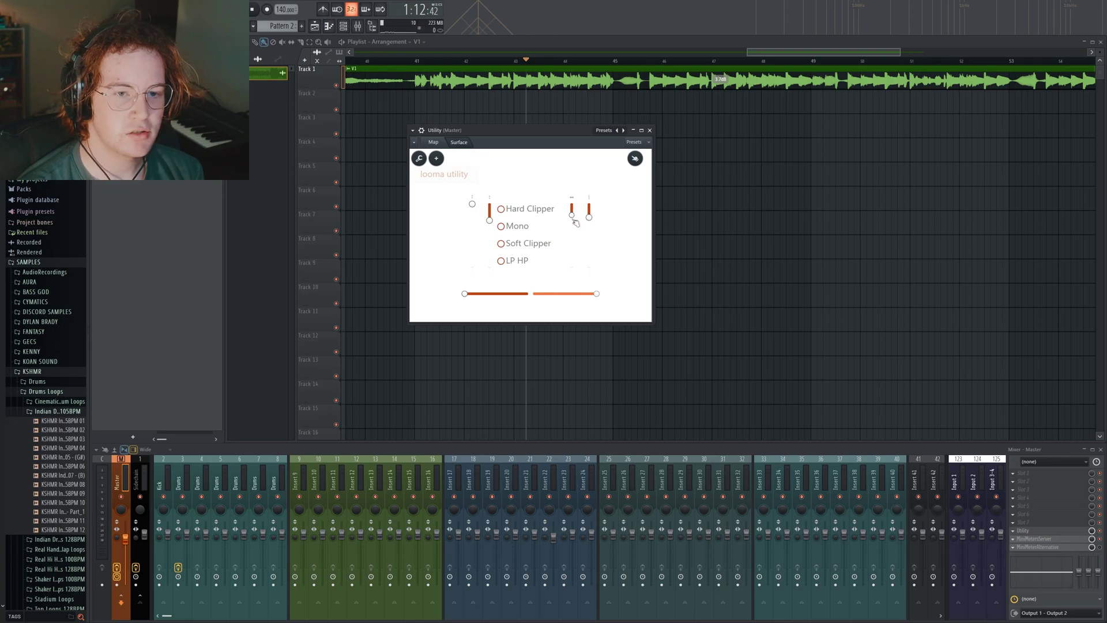
pyautogui.moveTo(571, 218); pyautogui.dragTo(571, 266)
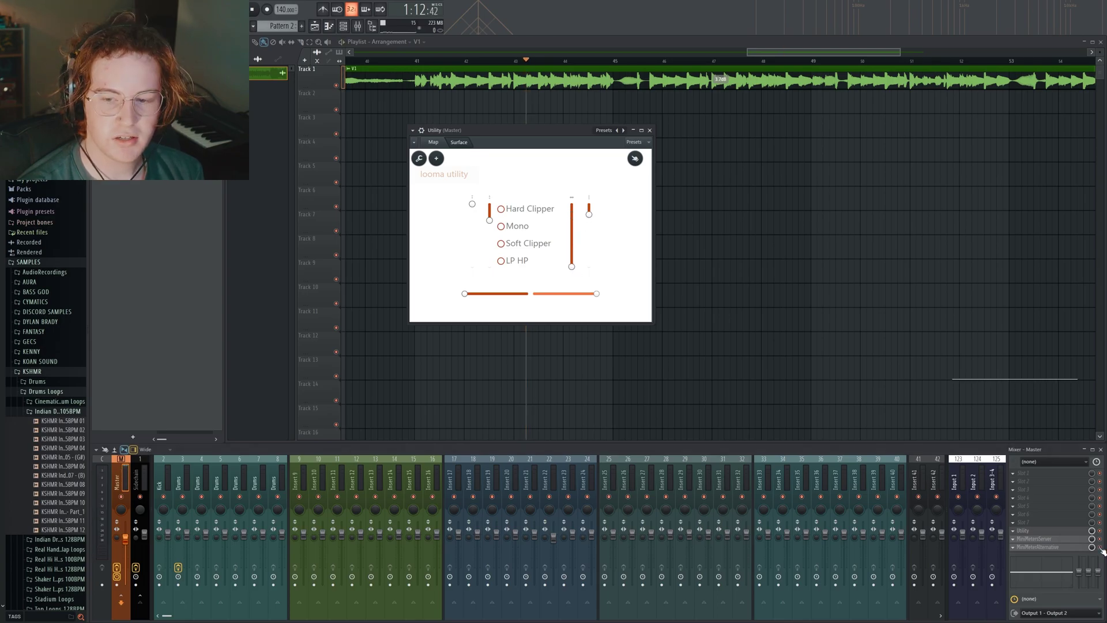
pyautogui.press('space')
pyautogui.press('space')
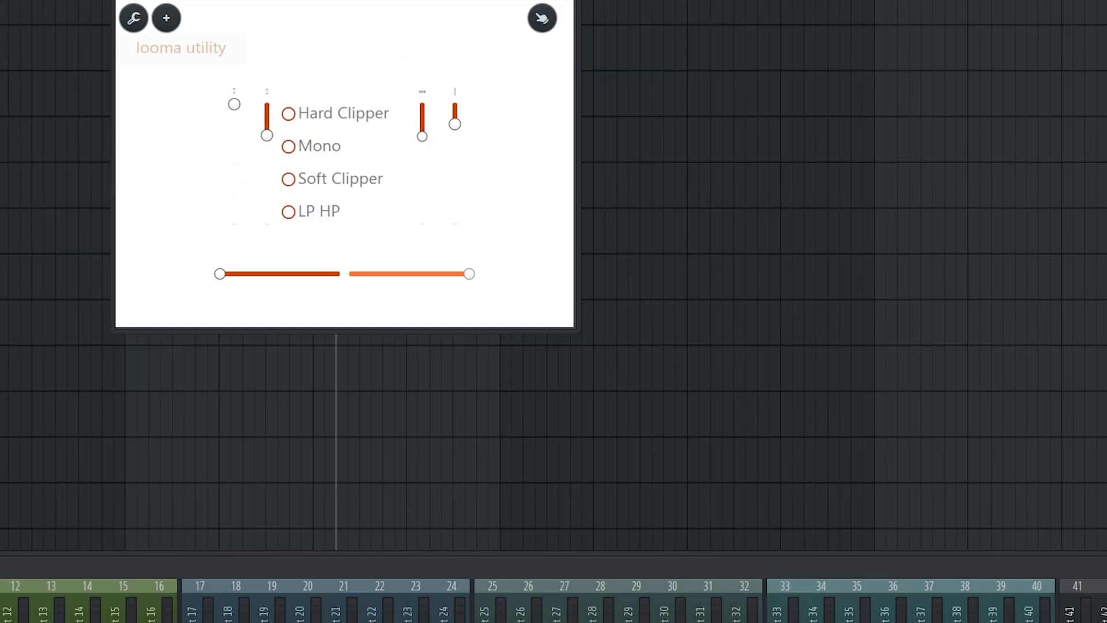
# Step: Try the fourth Utility slider at its far end, bring it back to about a quarter and audition the song
pyautogui.moveTo(641, 271); pyautogui.dragTo(635, 384)
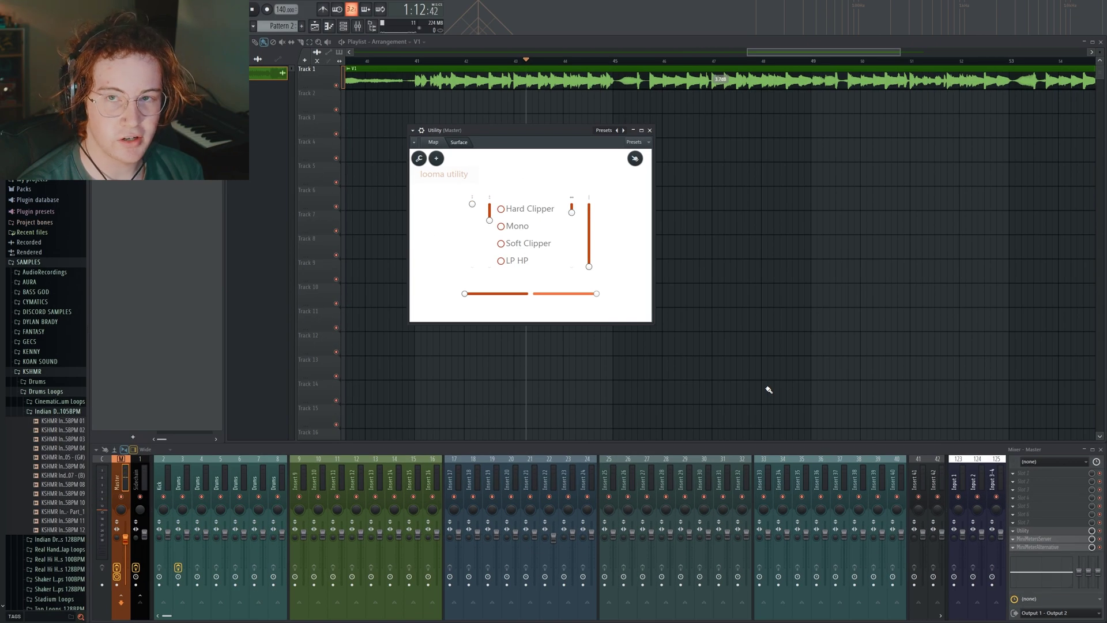
pyautogui.moveTo(592, 267); pyautogui.dragTo(589, 220)
pyautogui.press('space')
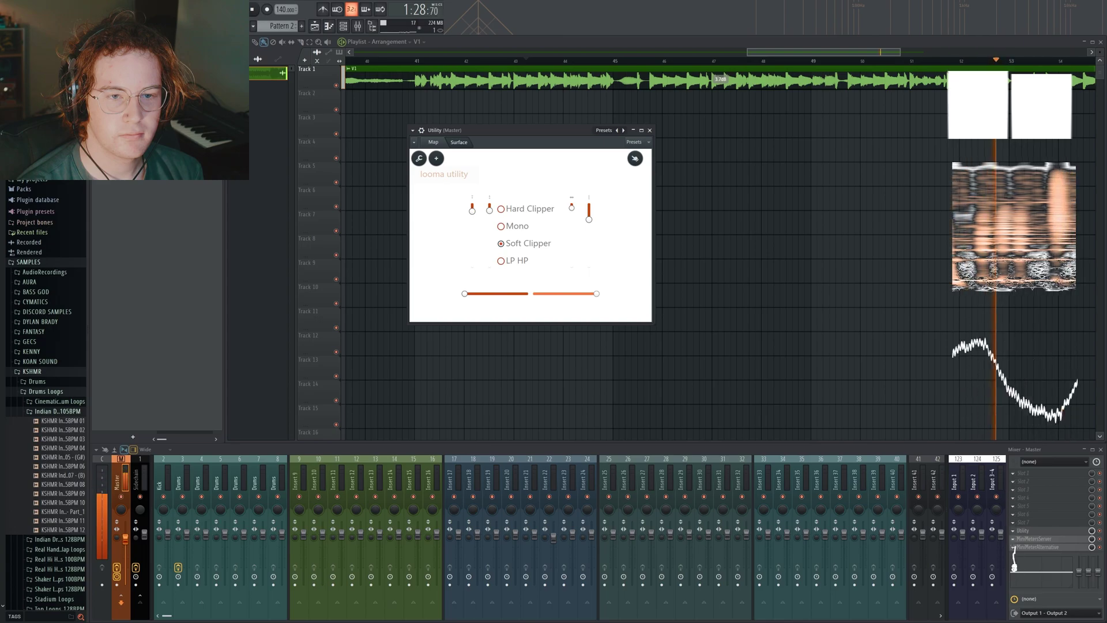
pyautogui.press('space')
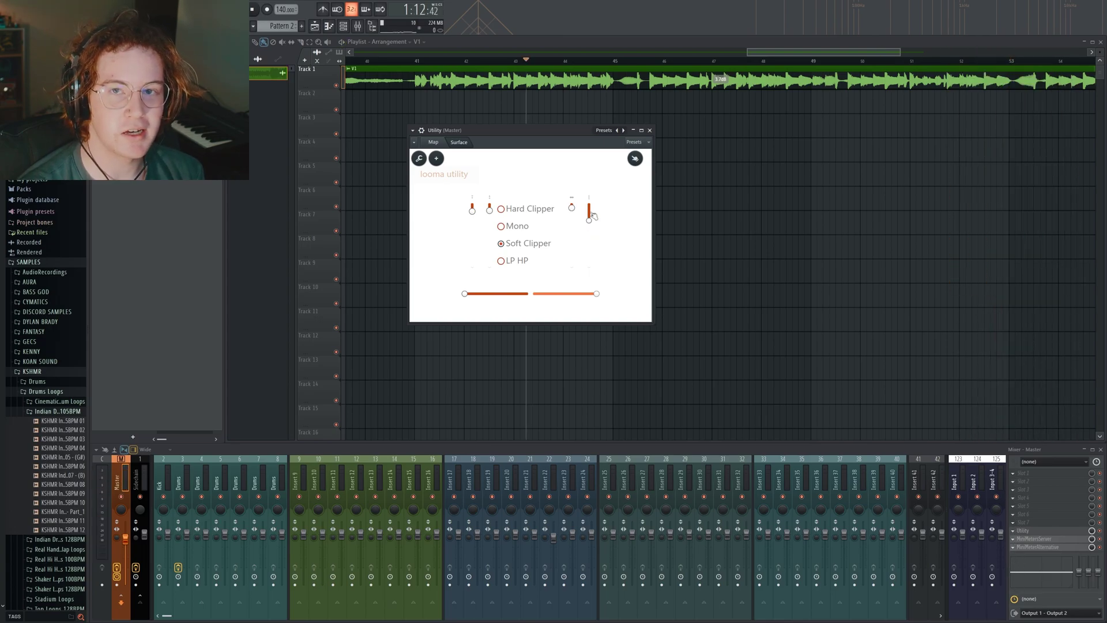
# Step: Try the Hard Clipper in the Utility effect, switch off both clippers and enable Mono
pyautogui.click(527, 208)
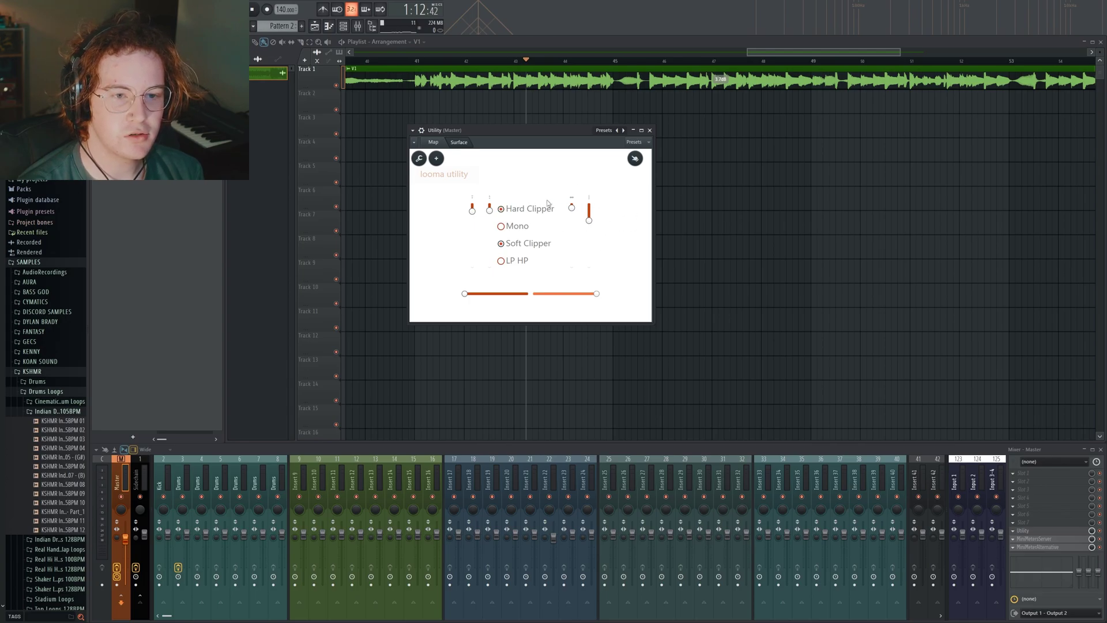
pyautogui.click(511, 214)
pyautogui.click(501, 243)
pyautogui.click(502, 226)
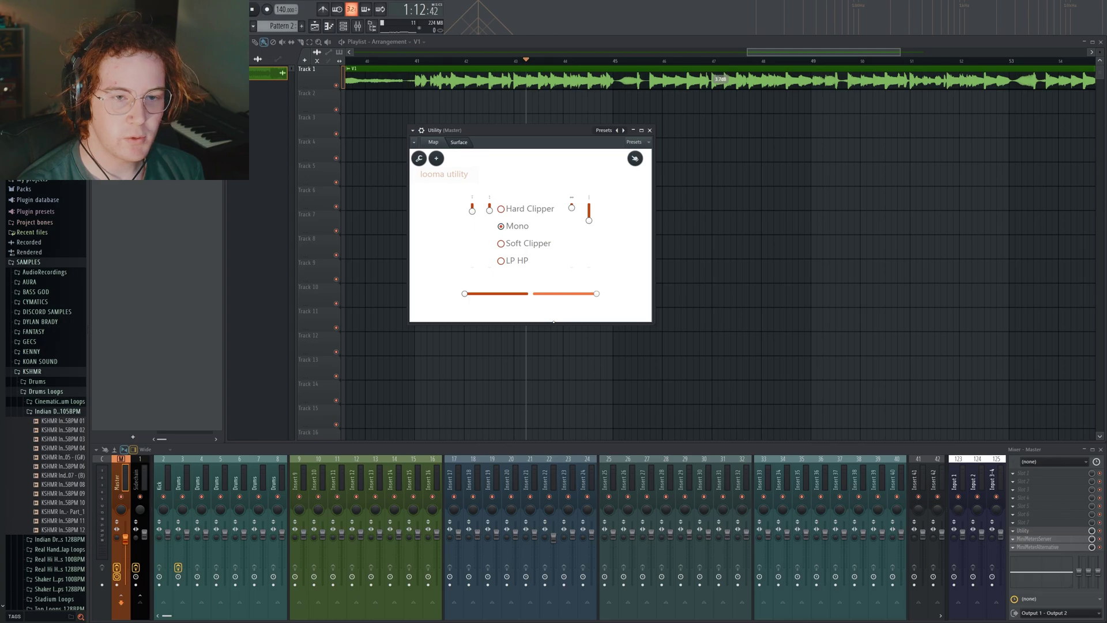
# Step: Try the third Utility slider at its far end, and return the third and fourth sliders to about a fifth
pyautogui.moveTo(571, 207); pyautogui.dragTo(572, 266)
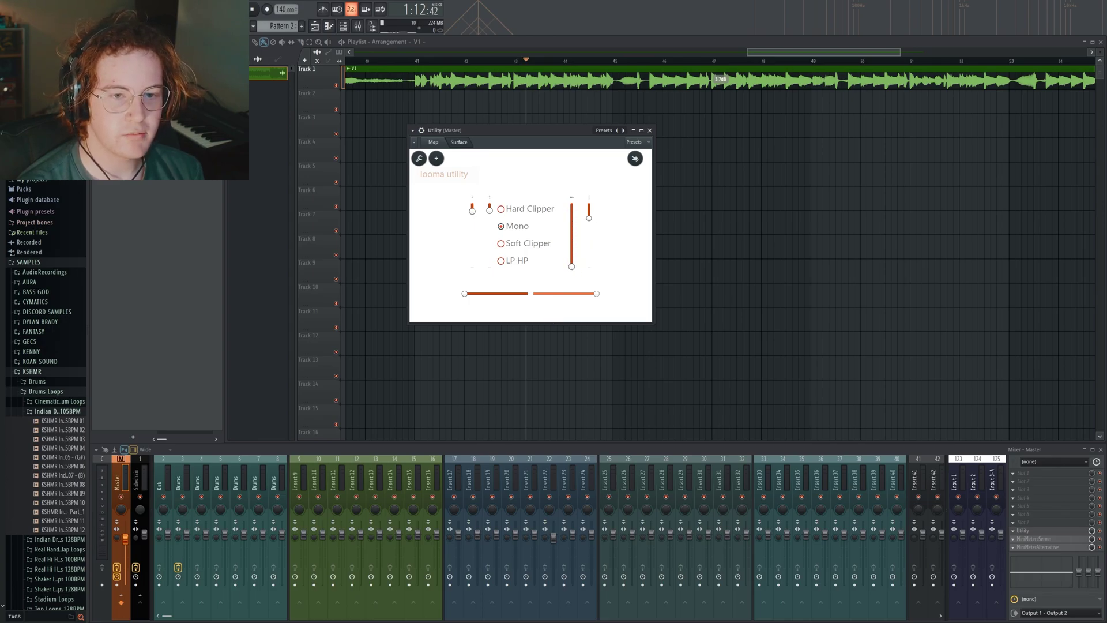
pyautogui.rightClick(571, 267)
pyautogui.click(574, 267)
pyautogui.rightClick(594, 229)
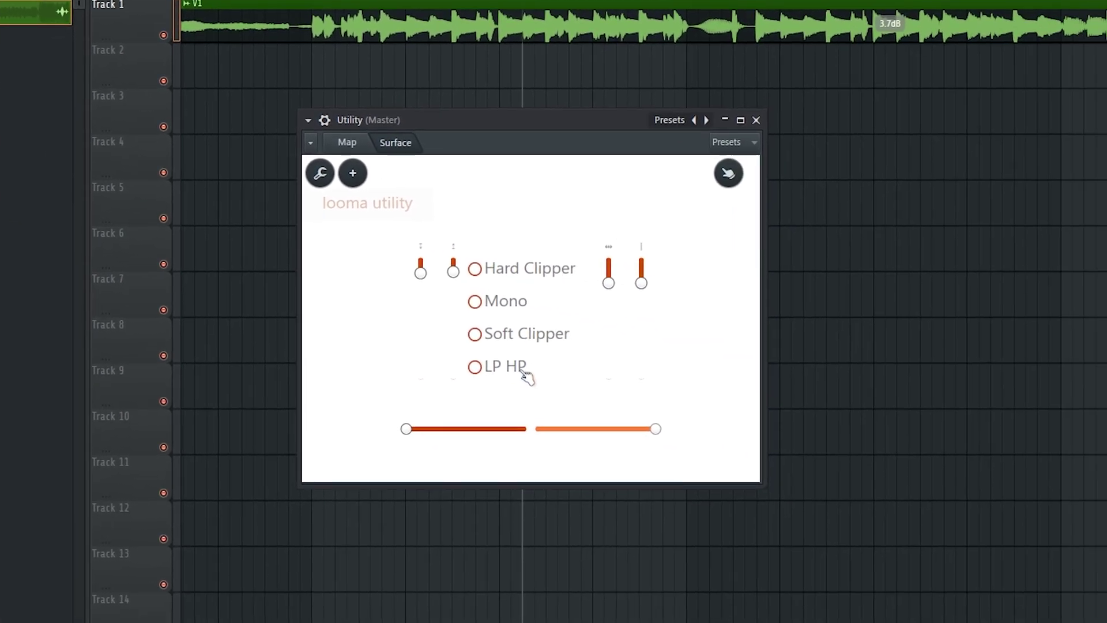
# Step: Enable LP HP in the Utility effect, audition the song and return the first horizontal filter slider to its outer end
pyautogui.click(1073, 537)
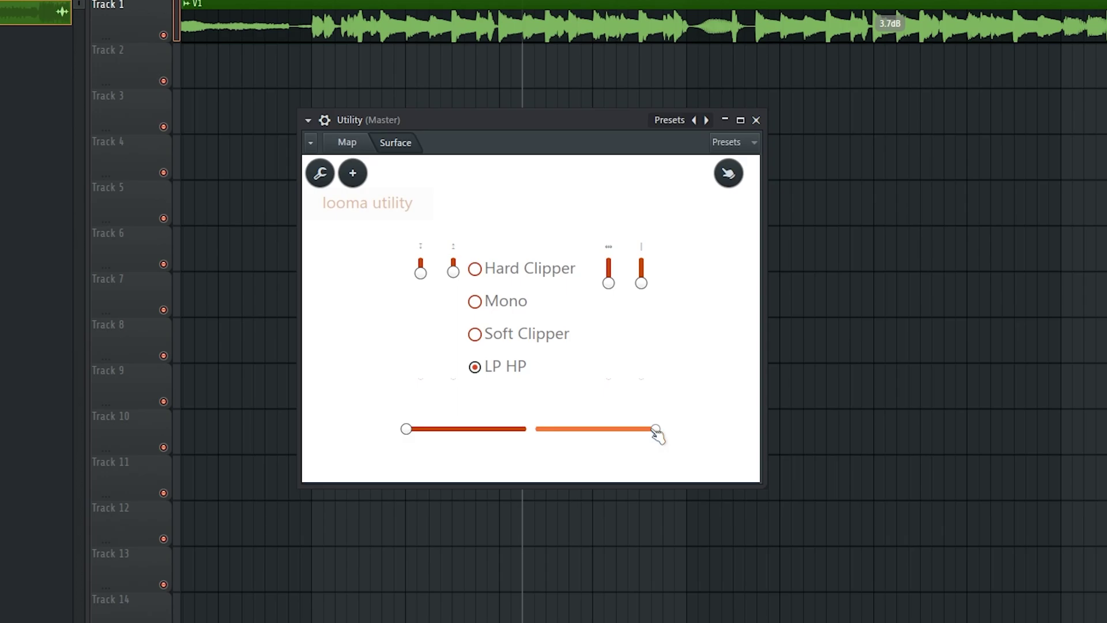
pyautogui.press('space')
pyautogui.moveTo(424, 432)
pyautogui.mouseDown()
pyautogui.moveTo(492, 429)
pyautogui.moveTo(404, 430)
pyautogui.mouseUp()
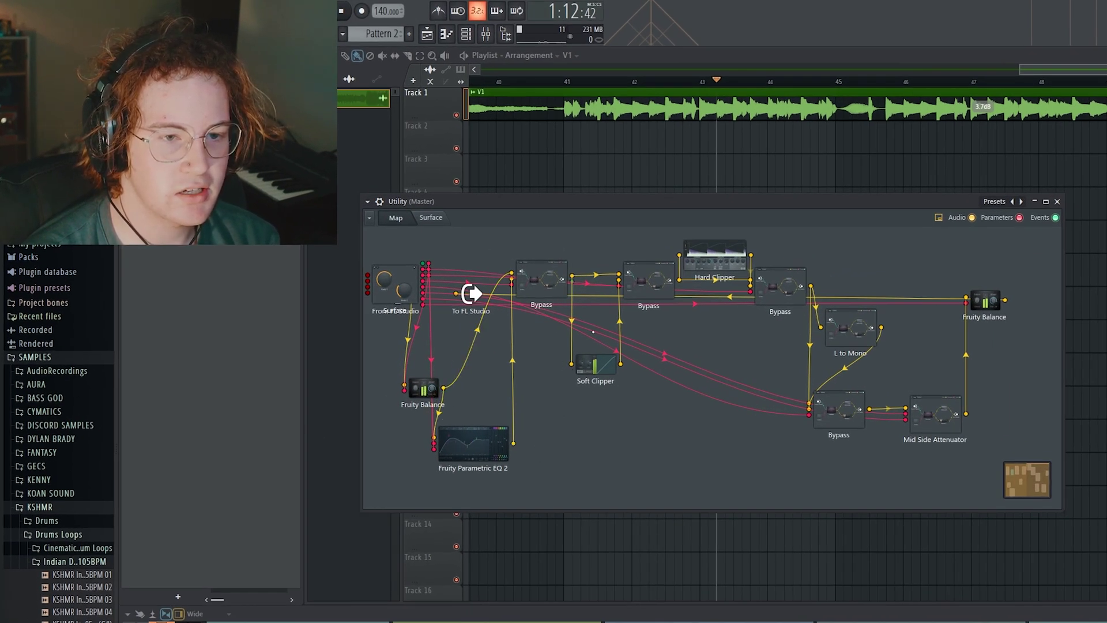
# Step: Move Utility's first Bypass module beside Fruity Parametric EQ 2, open its map and reposition the Wet and Dry Attenuator modules
pyautogui.moveTo(542, 281); pyautogui.dragTo(575, 452)
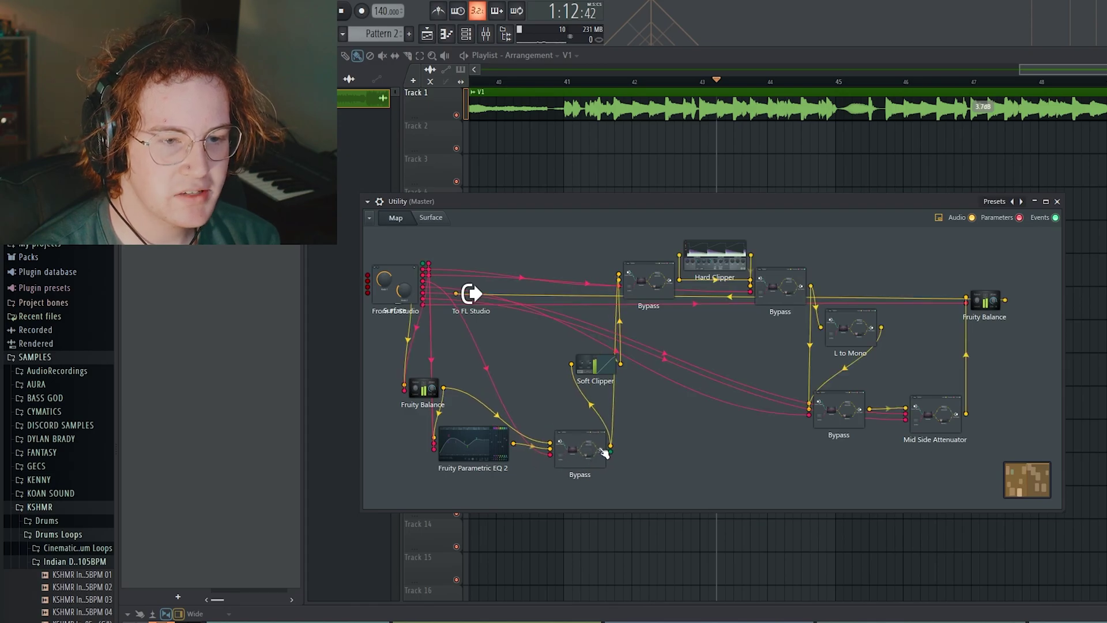
pyautogui.doubleClick(566, 446)
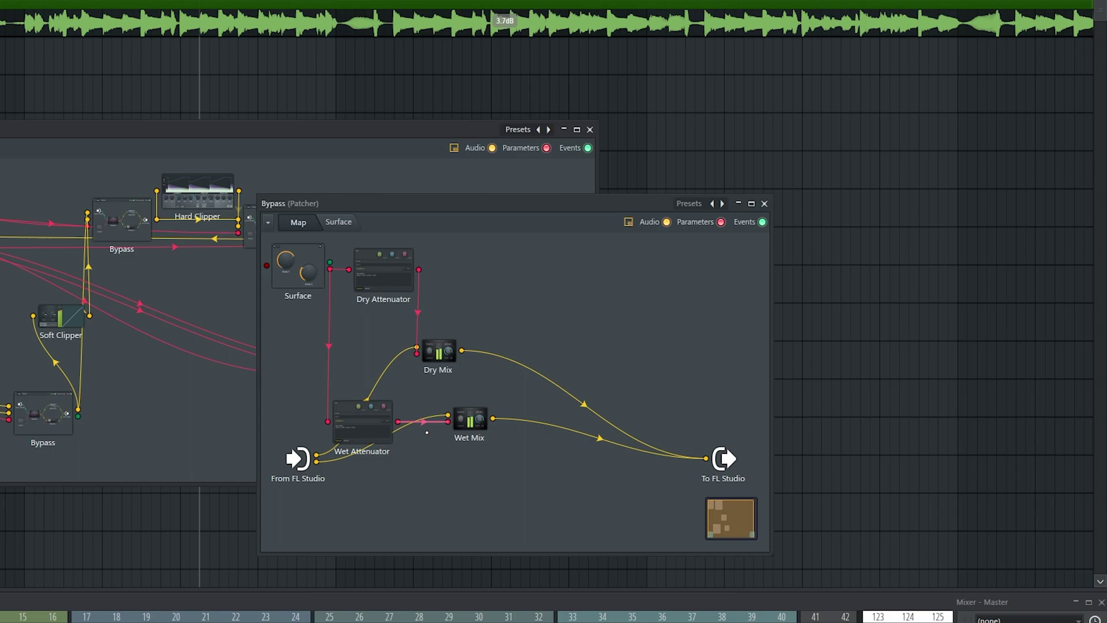
pyautogui.moveTo(478, 410); pyautogui.dragTo(489, 395)
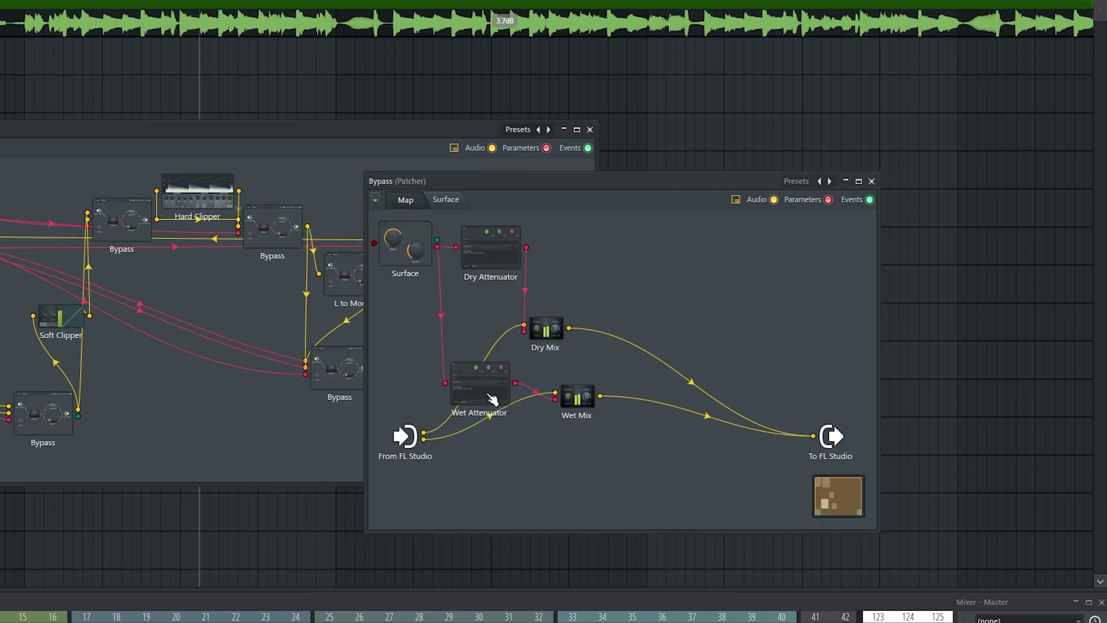
pyautogui.moveTo(492, 250); pyautogui.dragTo(504, 242)
pyautogui.moveTo(487, 392); pyautogui.dragTo(487, 396)
# Step: Examine the formulas of the Wet Attenuator and Dry Attenuator modules inside the Bypass patch
pyautogui.doubleClick(484, 396)
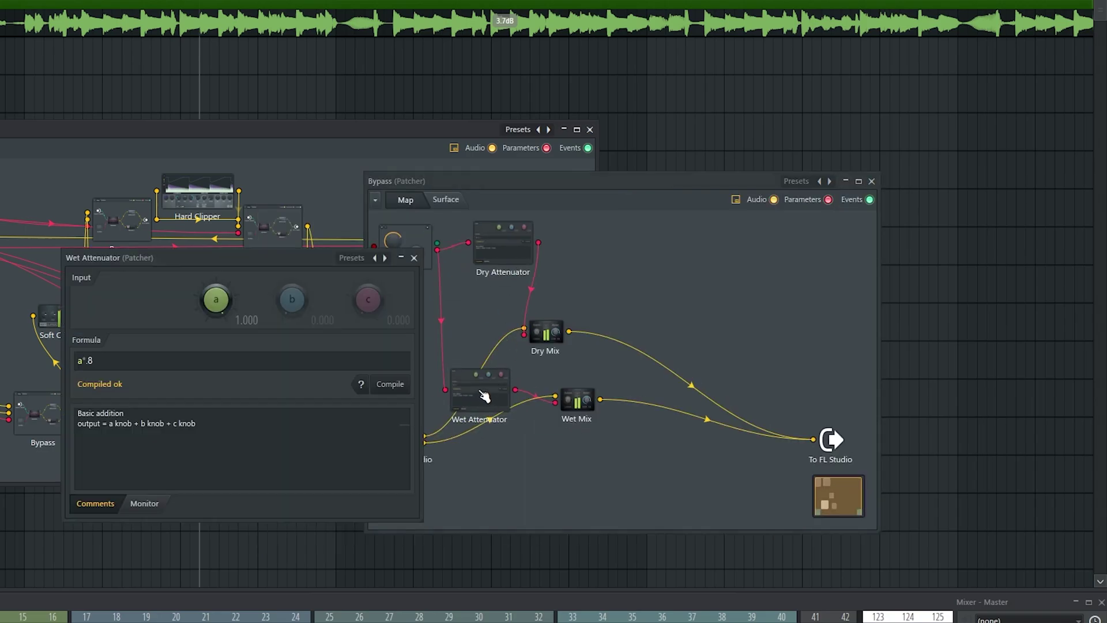
pyautogui.click(248, 360)
pyautogui.click(482, 477)
pyautogui.doubleClick(512, 253)
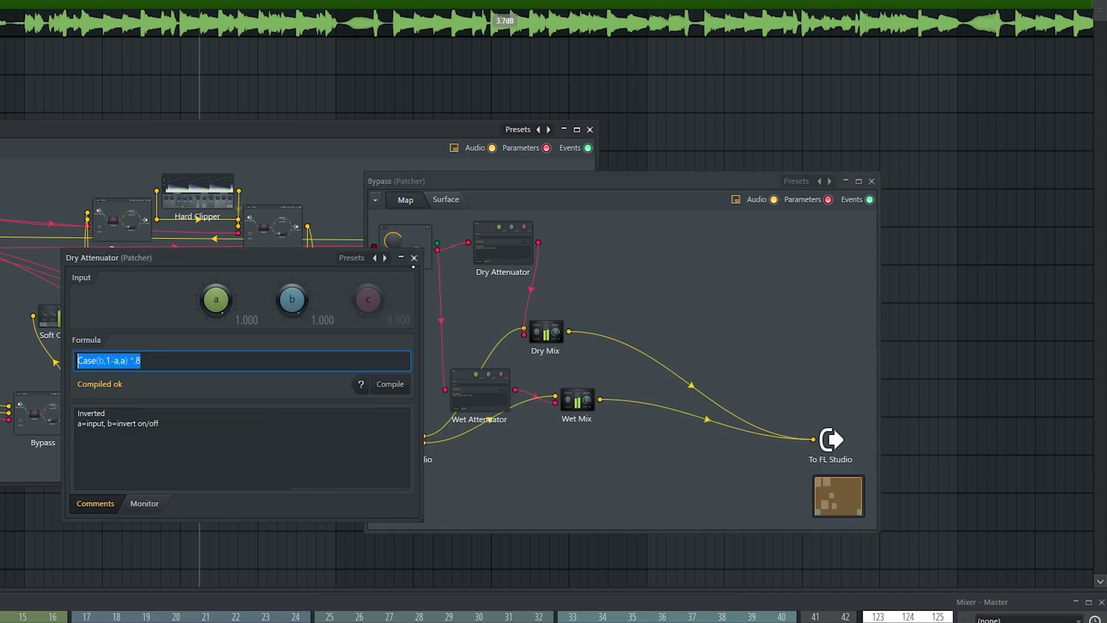
pyautogui.click(414, 258)
# Step: Move the Wet Attenuator module below the Surface module, and open the Dry Mix and Wet Mix modules to view their volumes
pyautogui.moveTo(505, 419); pyautogui.dragTo(476, 353)
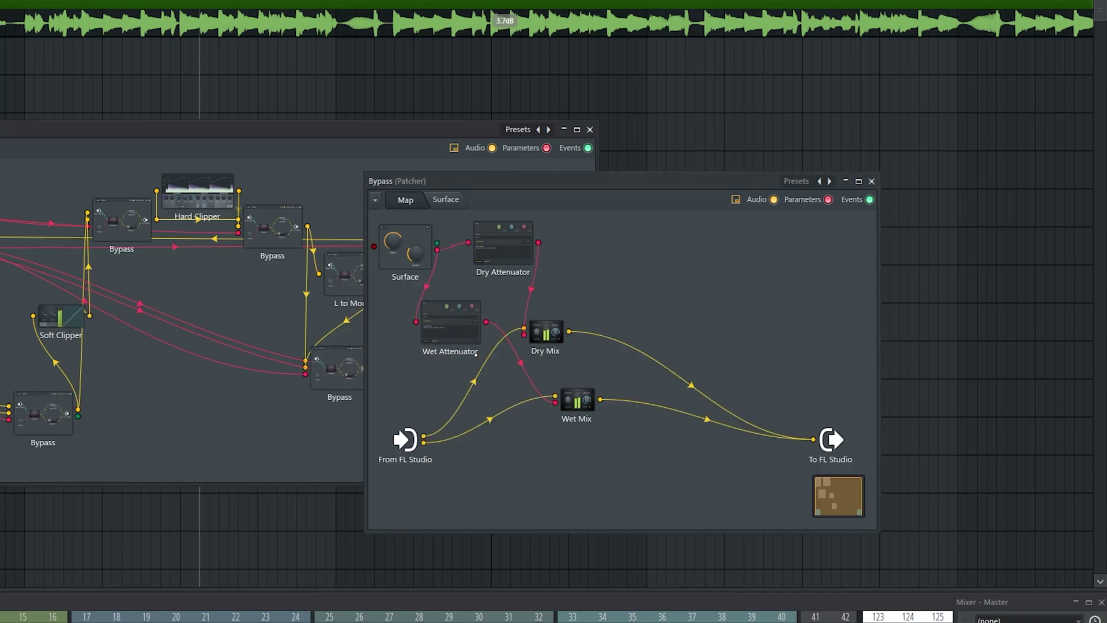
pyautogui.doubleClick(555, 339)
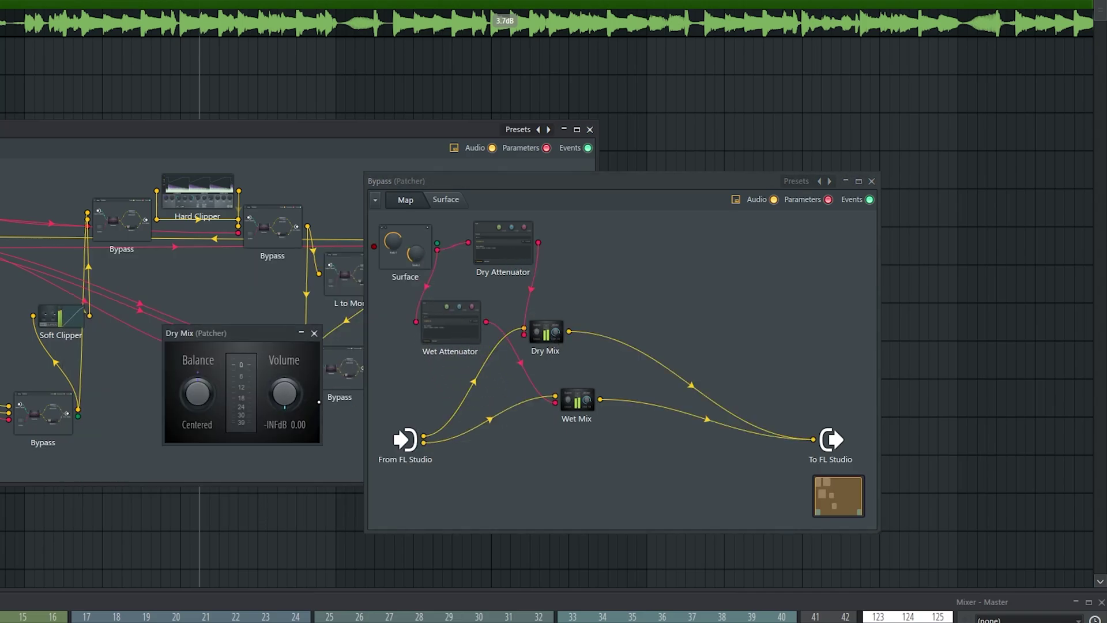
pyautogui.doubleClick(575, 402)
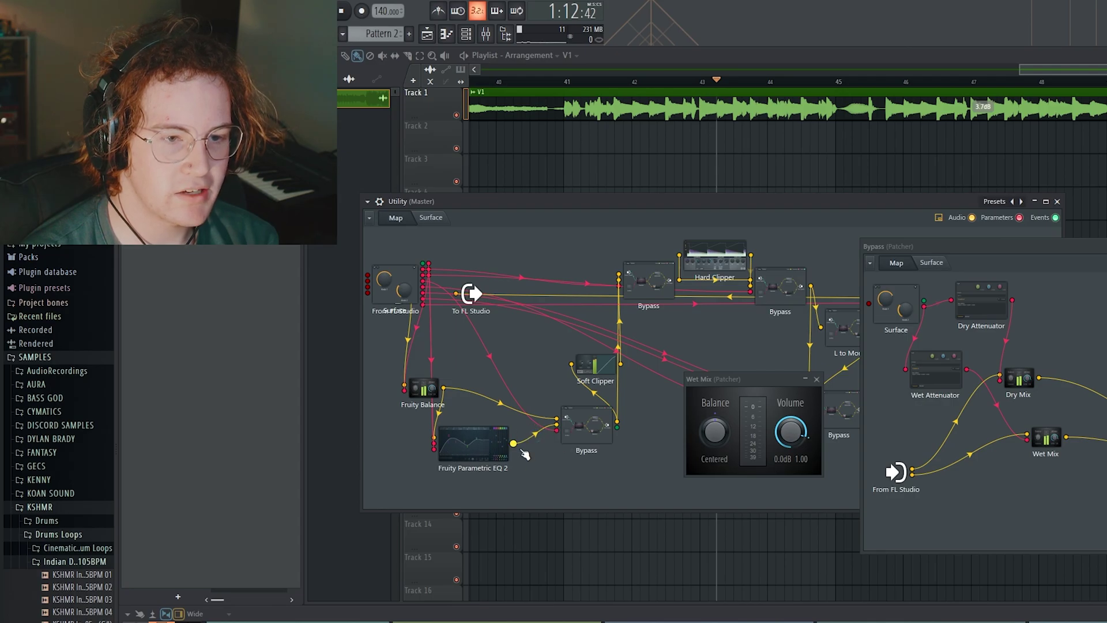
# Step: Check the Utility surface and spread out the Bypass and Soft Clipper modules in its map to make the routing clearer
pyautogui.moveTo(573, 435); pyautogui.dragTo(571, 448)
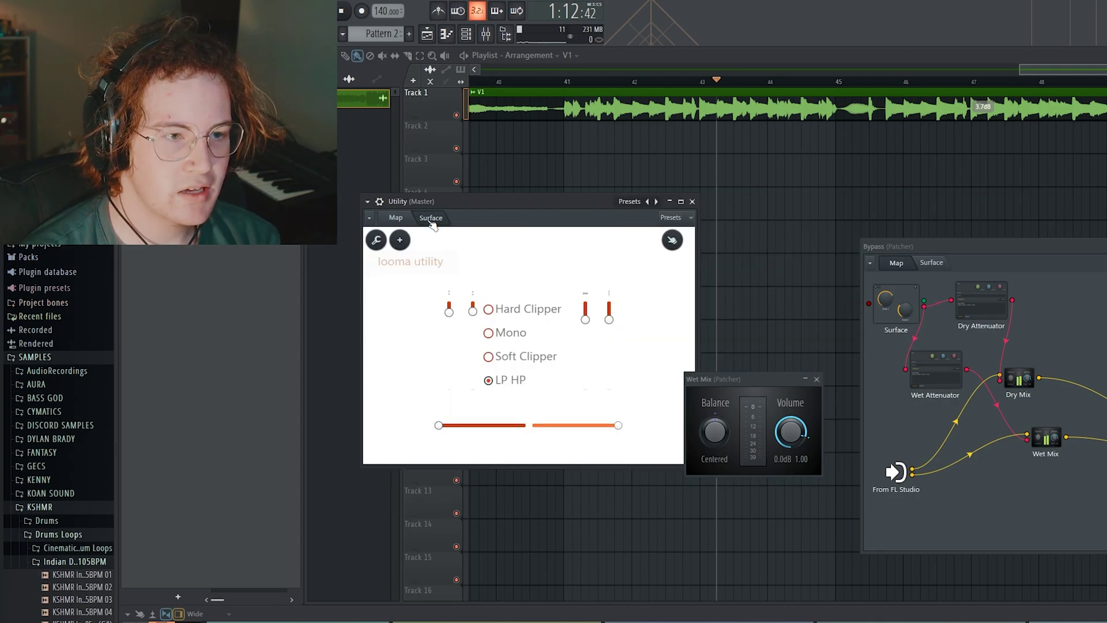
pyautogui.click(430, 217)
pyautogui.click(396, 217)
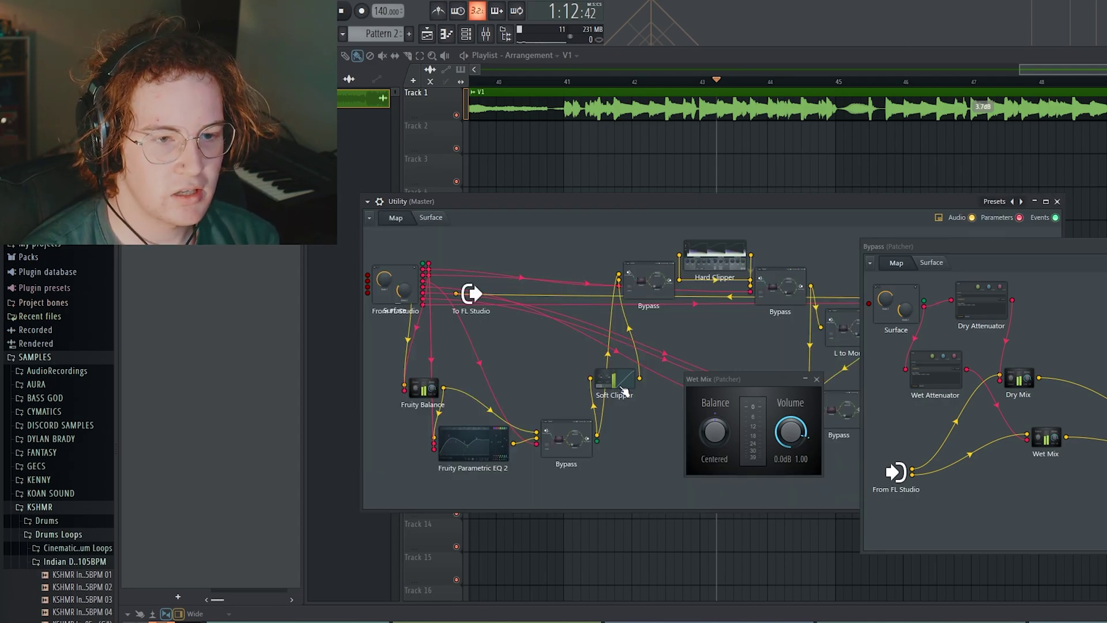
pyautogui.moveTo(619, 383); pyautogui.dragTo(645, 423)
pyautogui.moveTo(648, 284); pyautogui.dragTo(653, 263)
# Step: Move the Wet Mix and Utility windows apart so that the whole Utility map is uncovered
pyautogui.moveTo(715, 379); pyautogui.dragTo(715, 388)
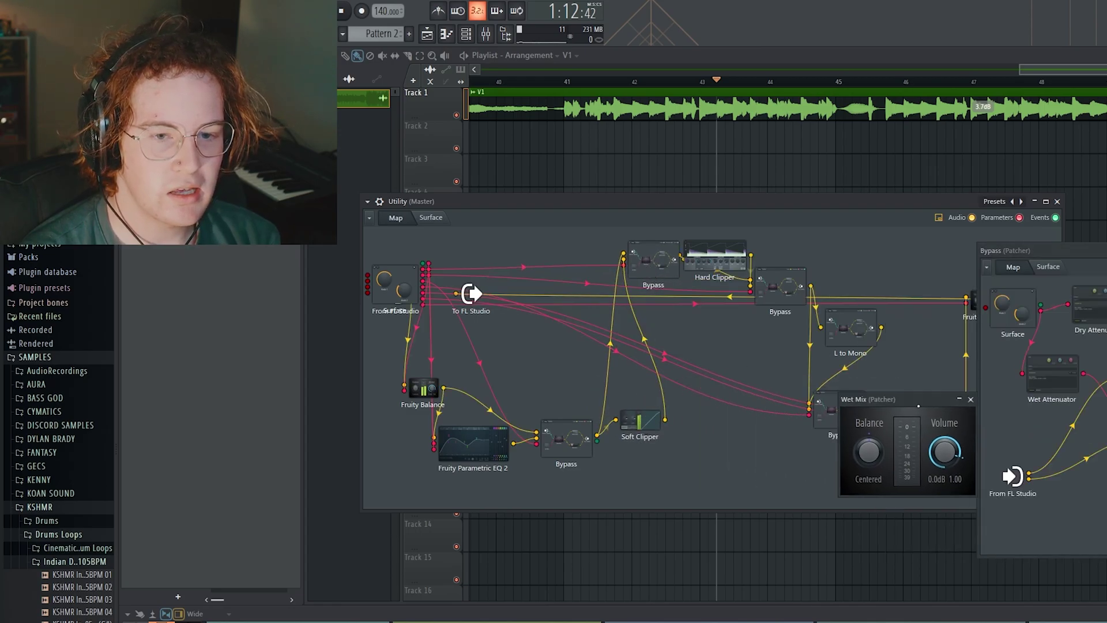
pyautogui.moveTo(868, 399); pyautogui.dragTo(1082, 392)
pyautogui.moveTo(854, 201); pyautogui.dragTo(742, 207)
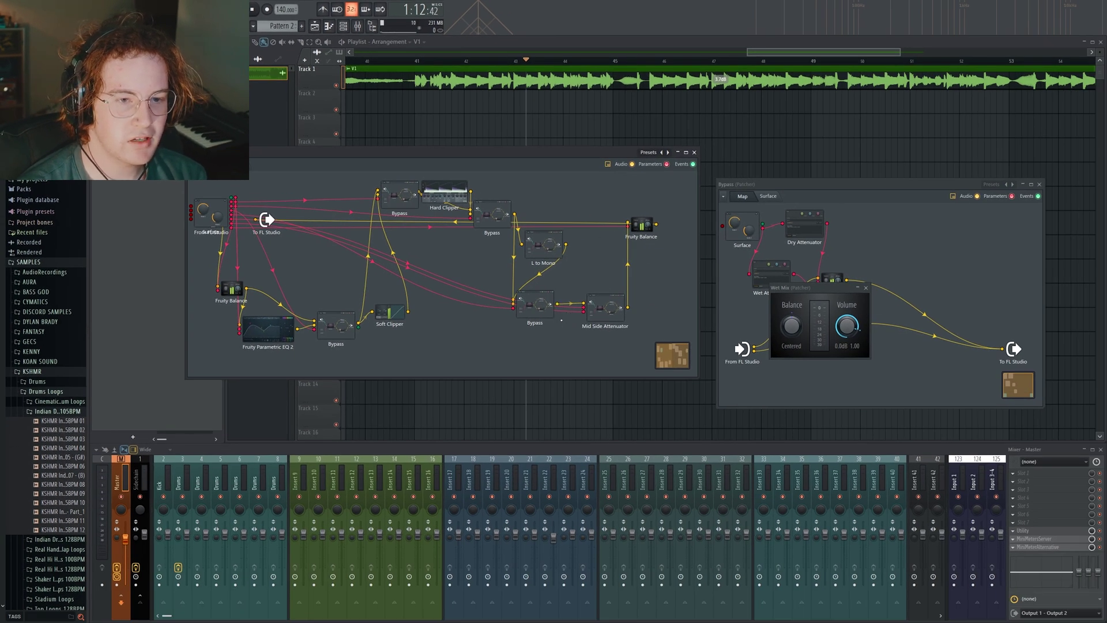
# Step: Examine the L to Mono module's Fruity Stereo Shaper and the internal map of the Mid Side Attenuator
pyautogui.click(548, 248)
pyautogui.moveTo(513, 202); pyautogui.dragTo(698, 200)
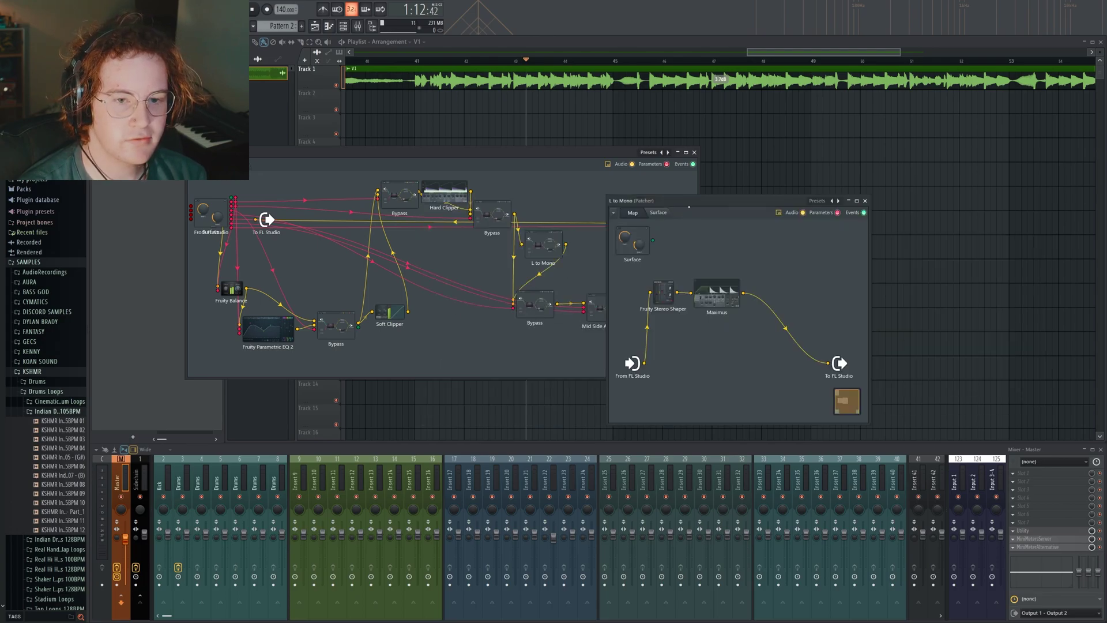
pyautogui.click(663, 287)
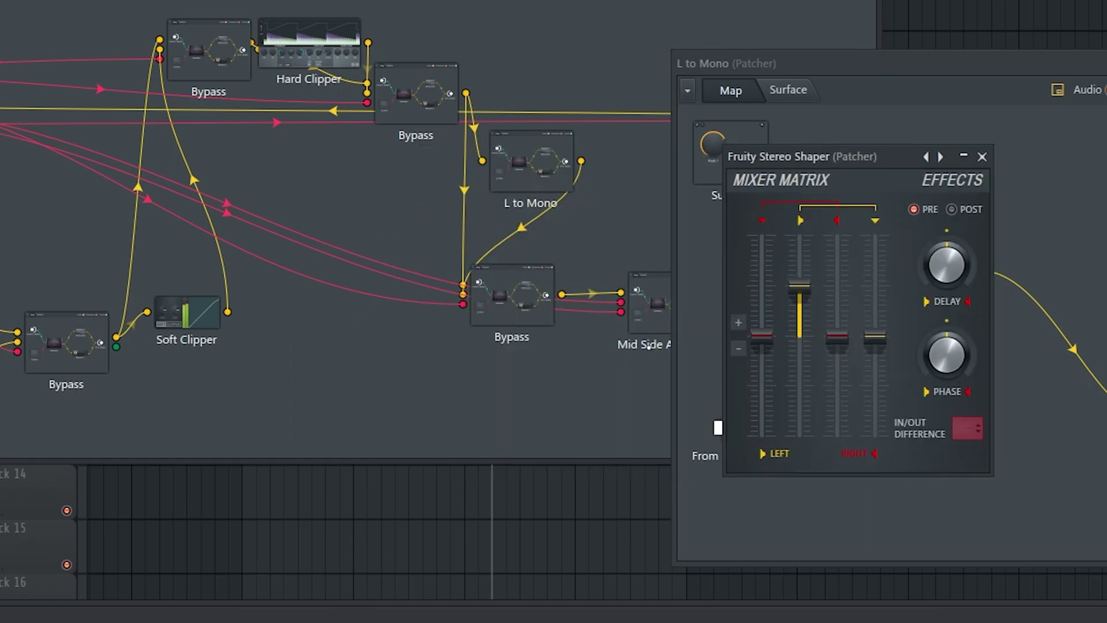
pyautogui.click(649, 347)
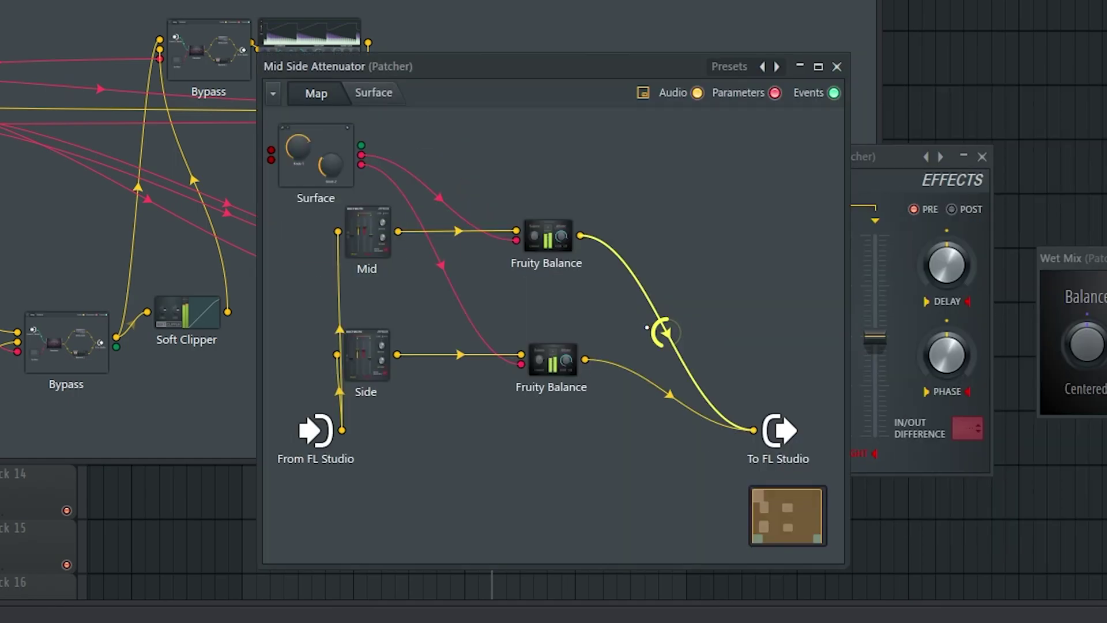
pyautogui.click(397, 254)
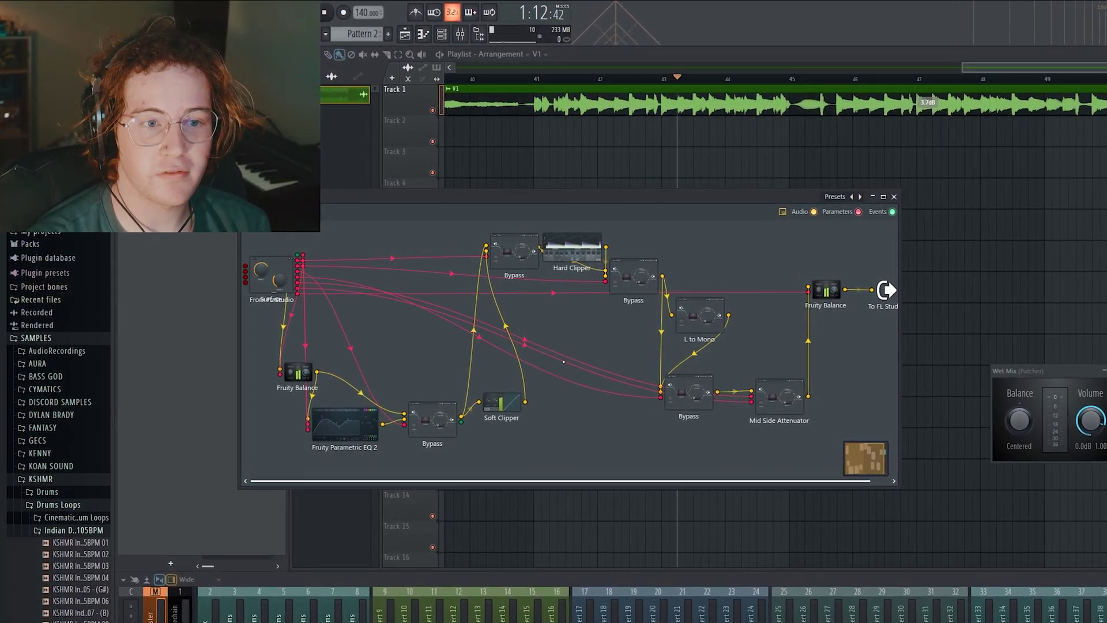
# Step: Audition the song with the meter displays, and view the map of the Master's MiniMeters alternative effect
pyautogui.press('space')
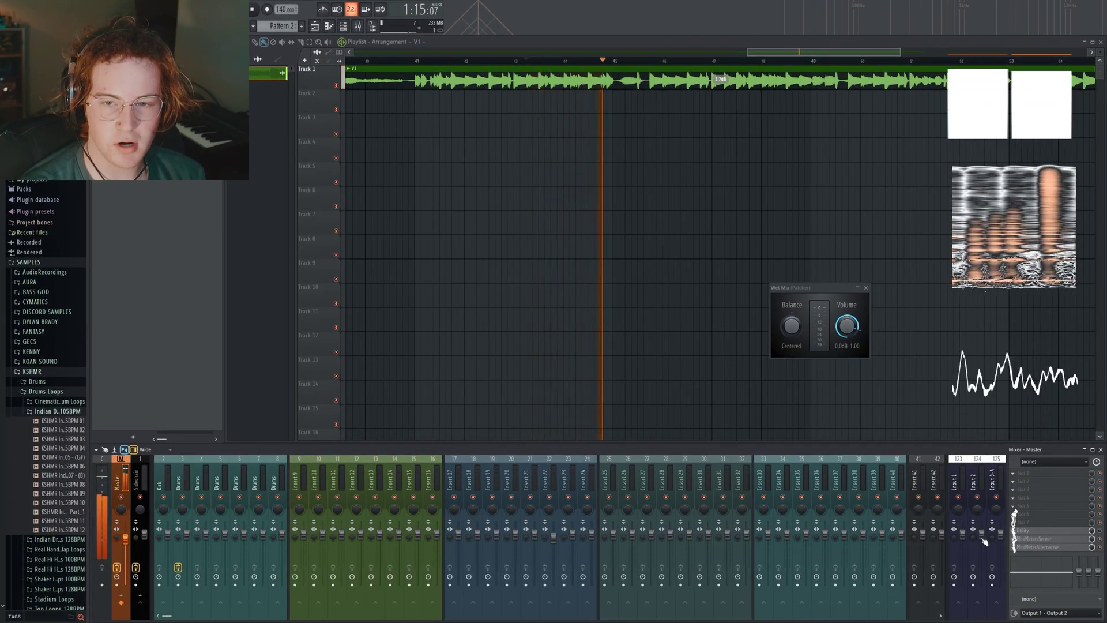
pyautogui.press('space')
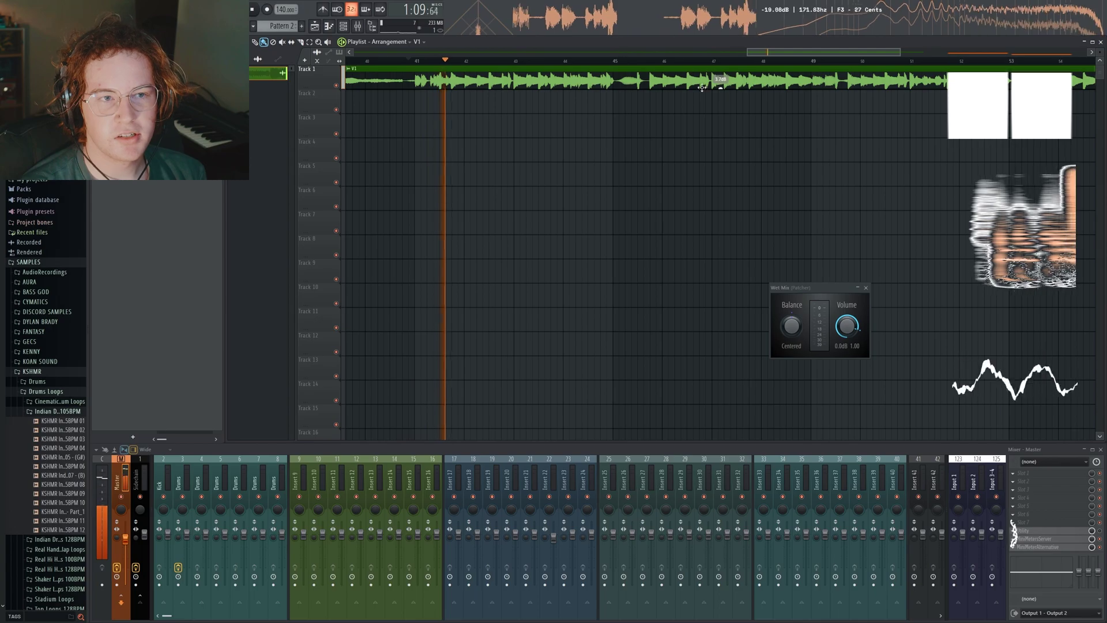
pyautogui.press('space')
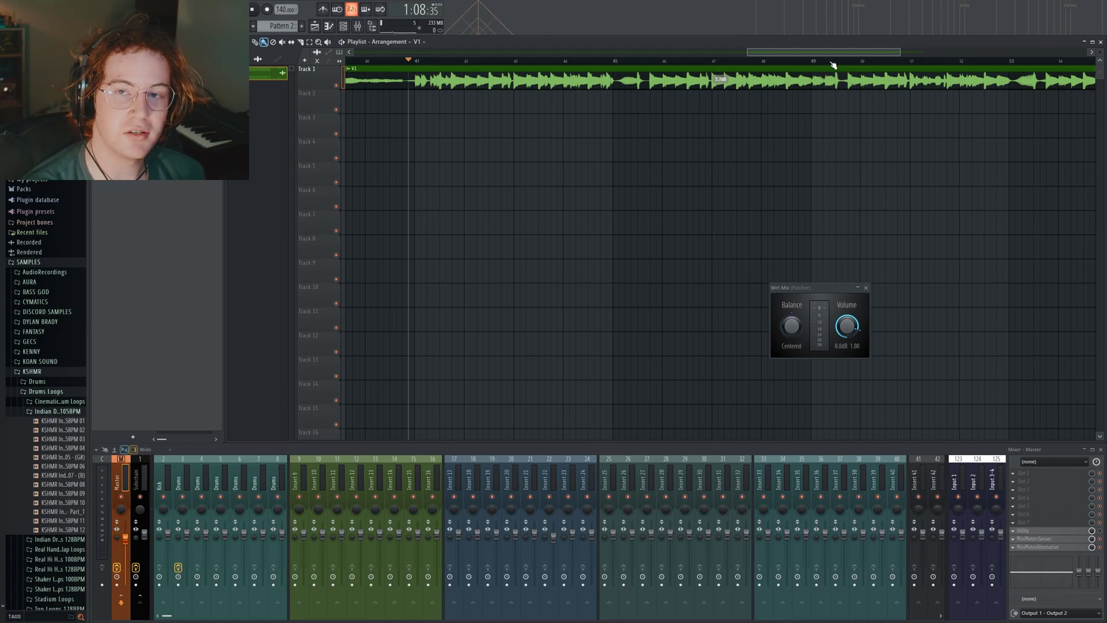
pyautogui.click(1044, 549)
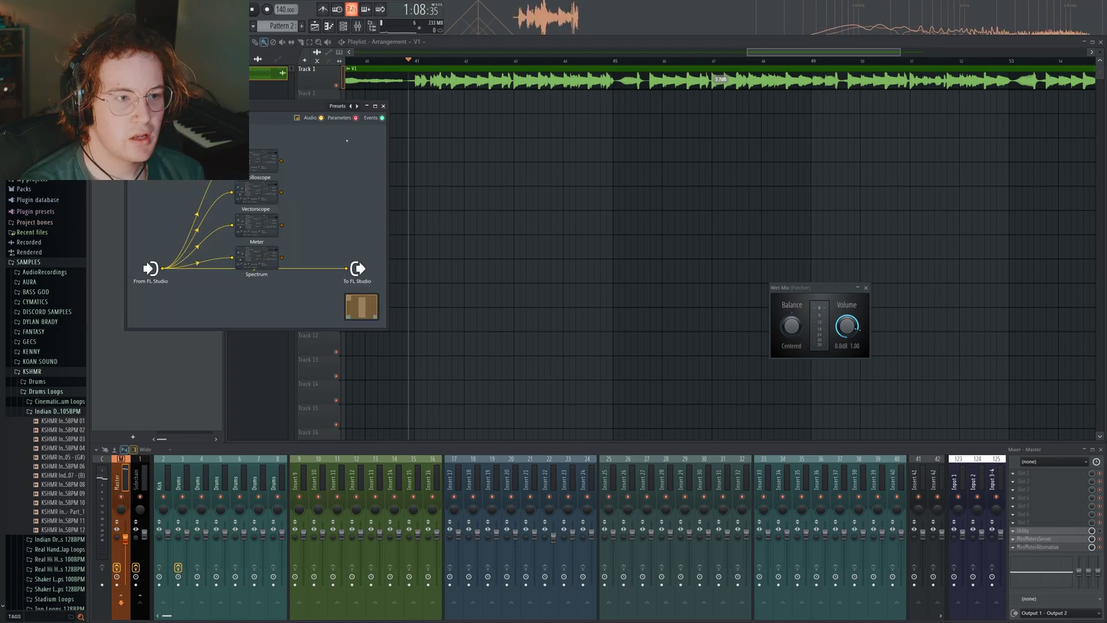
pyautogui.click(417, 165)
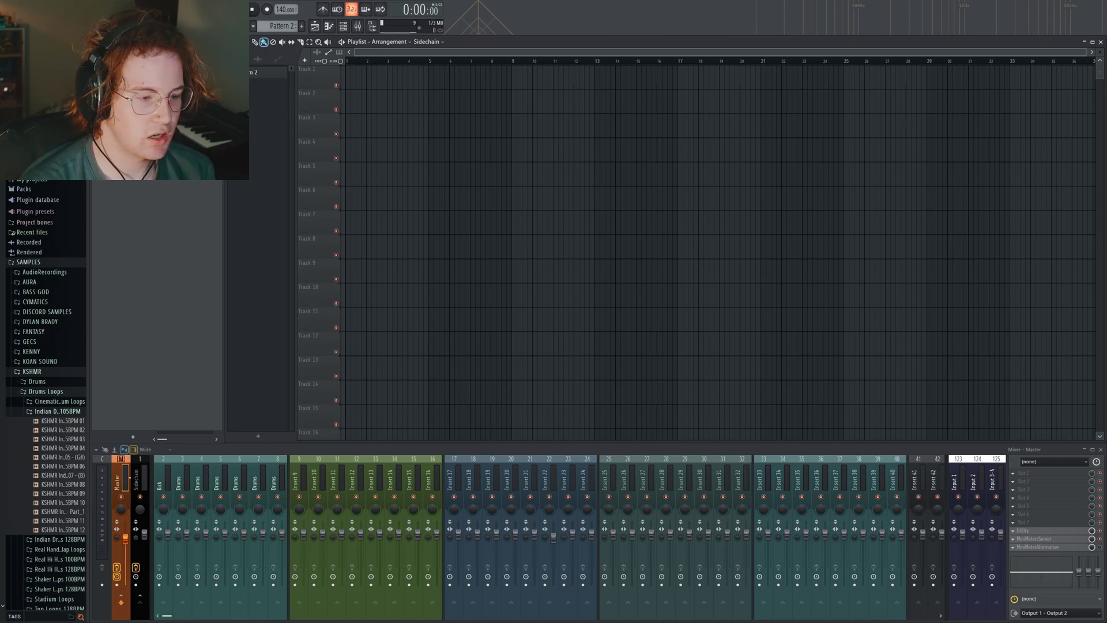
# Step: Search the effect plugins for "patcher", mark Patcher as a favourite and close the plugin selection
pyautogui.click(1049, 481)
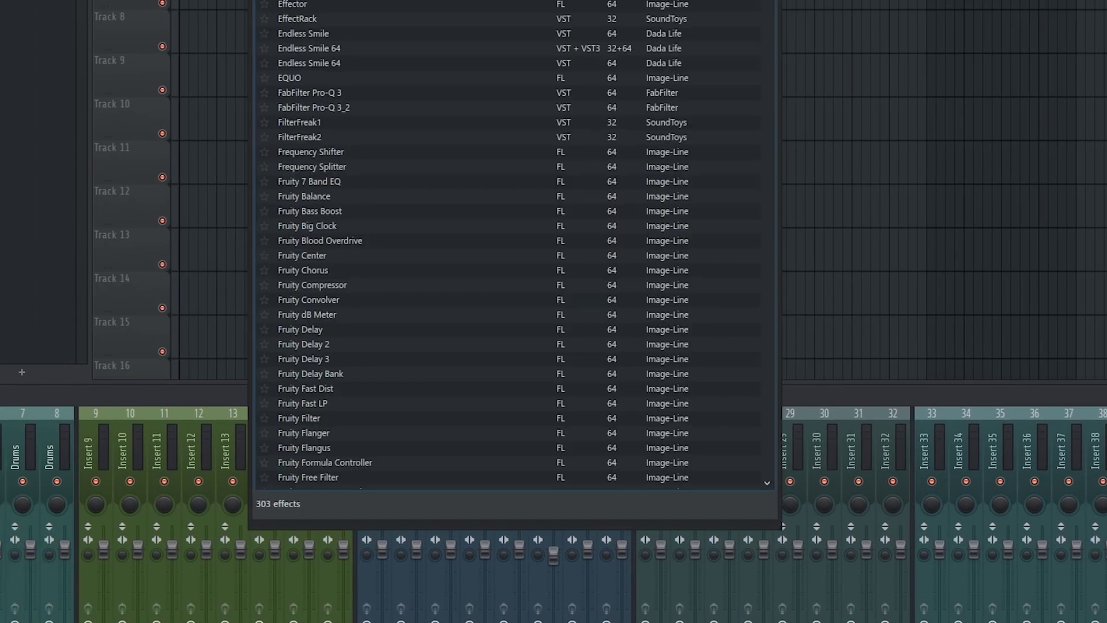
pyautogui.moveTo(627, 504)
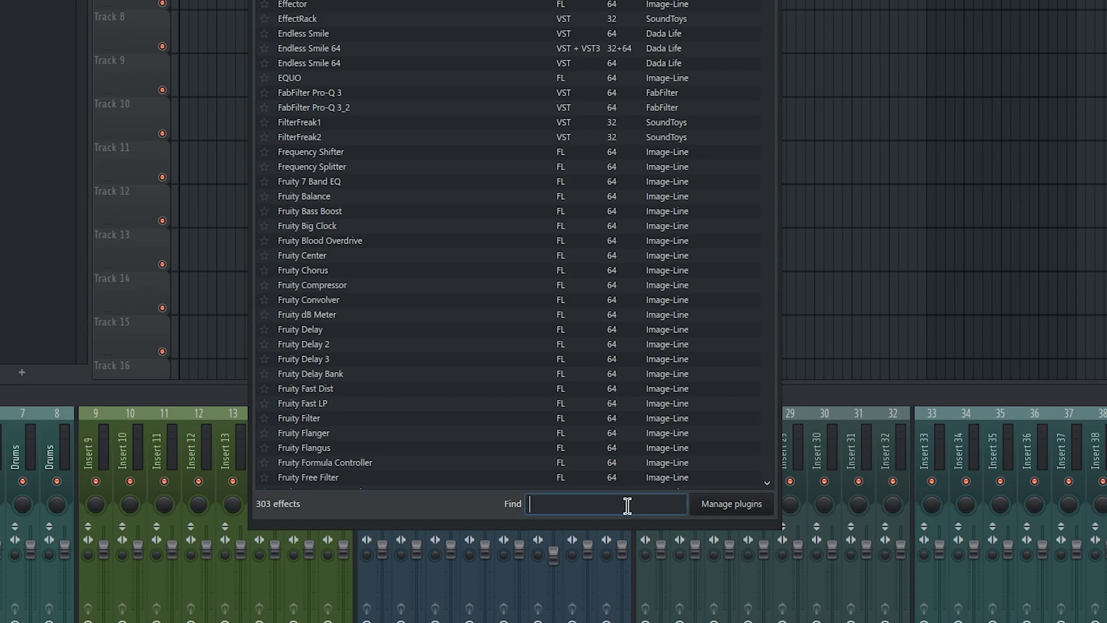
pyautogui.write('patcher')
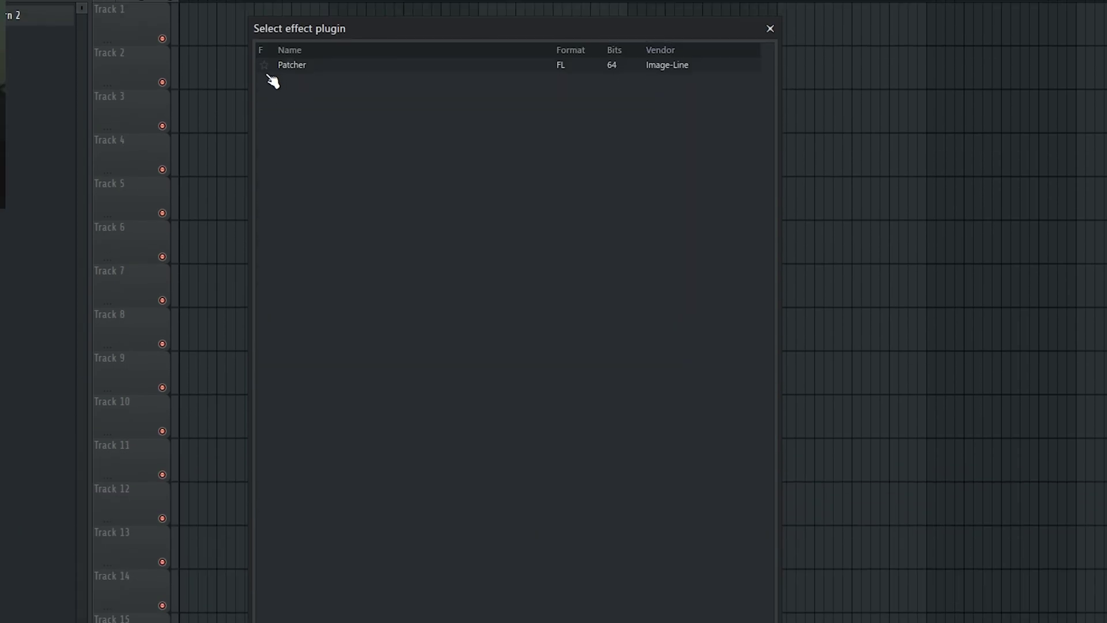
pyautogui.click(265, 66)
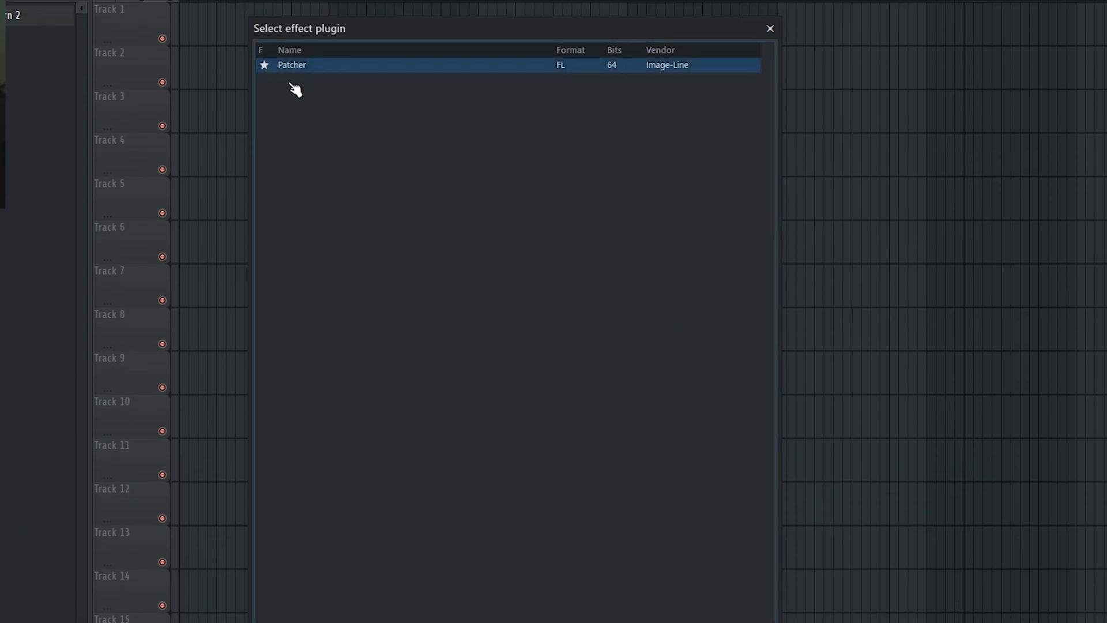
pyautogui.click(773, 28)
# Step: Add Patcher to the first empty effect slot on the Master track
pyautogui.click(950, 383)
pyautogui.moveTo(970, 279)
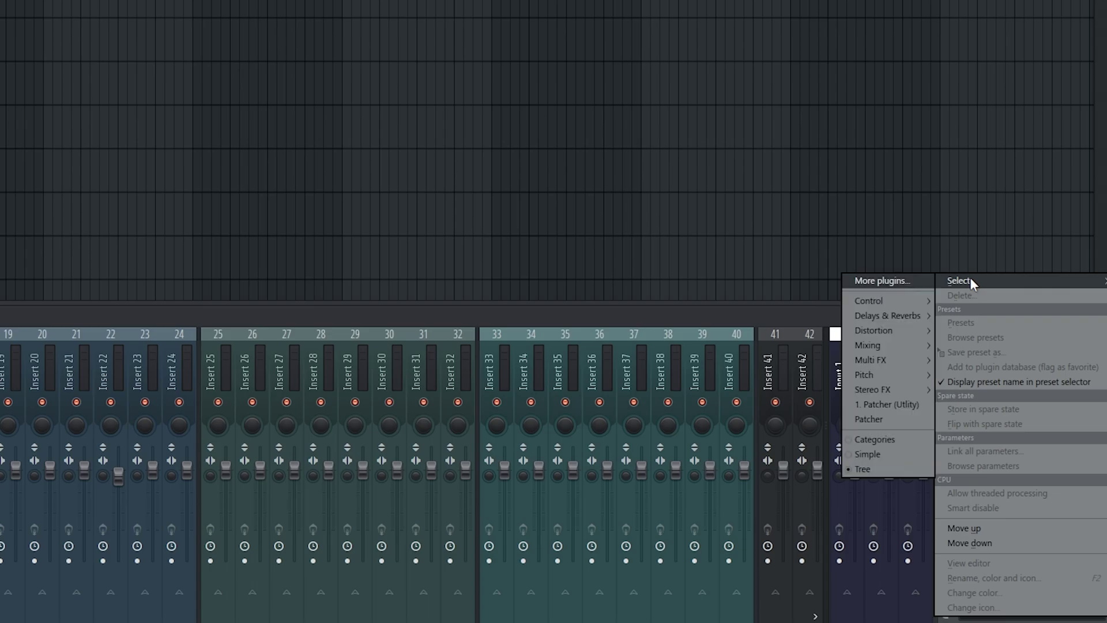
pyautogui.click(876, 420)
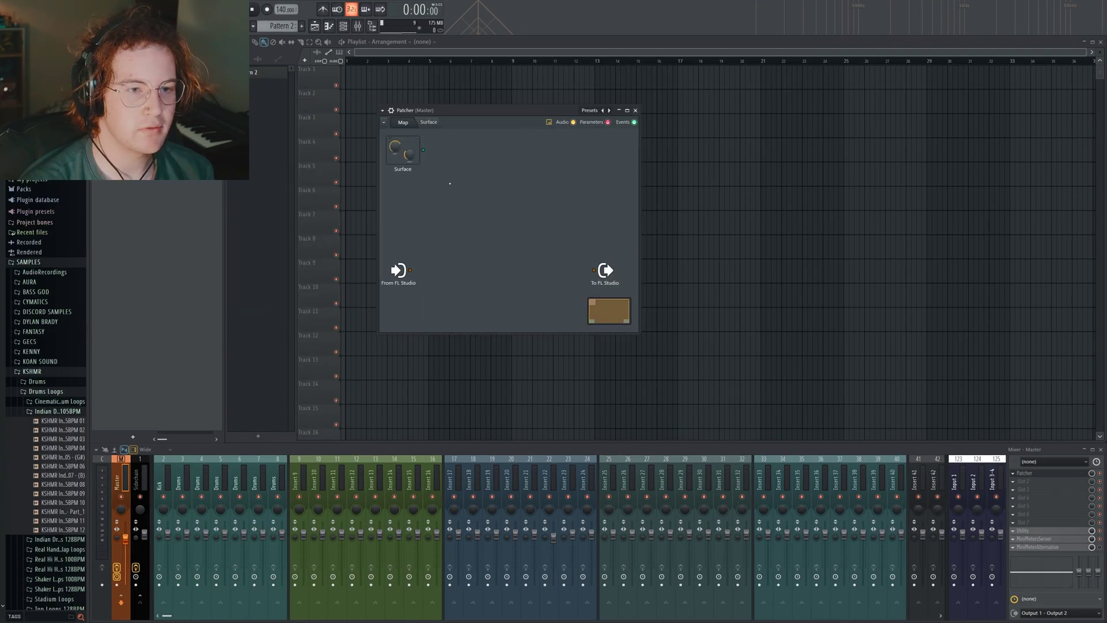
# Step: Add a Fruity Compressor to the Patcher map and move its module around between From FL Studio and To FL Studio
pyautogui.click(428, 122)
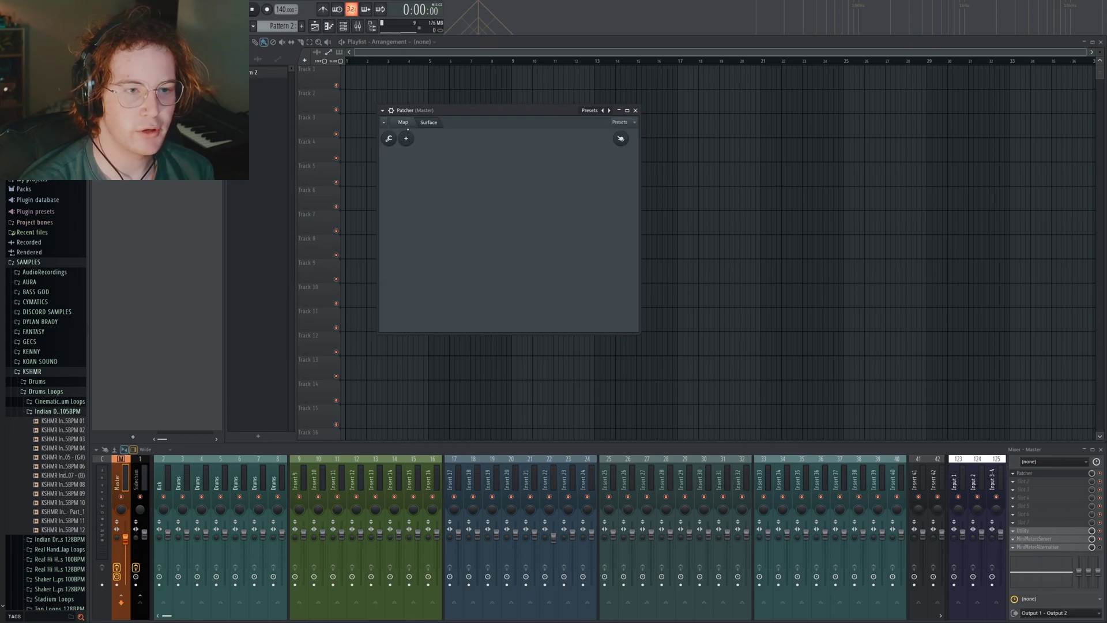
pyautogui.click(403, 122)
pyautogui.rightClick(448, 191)
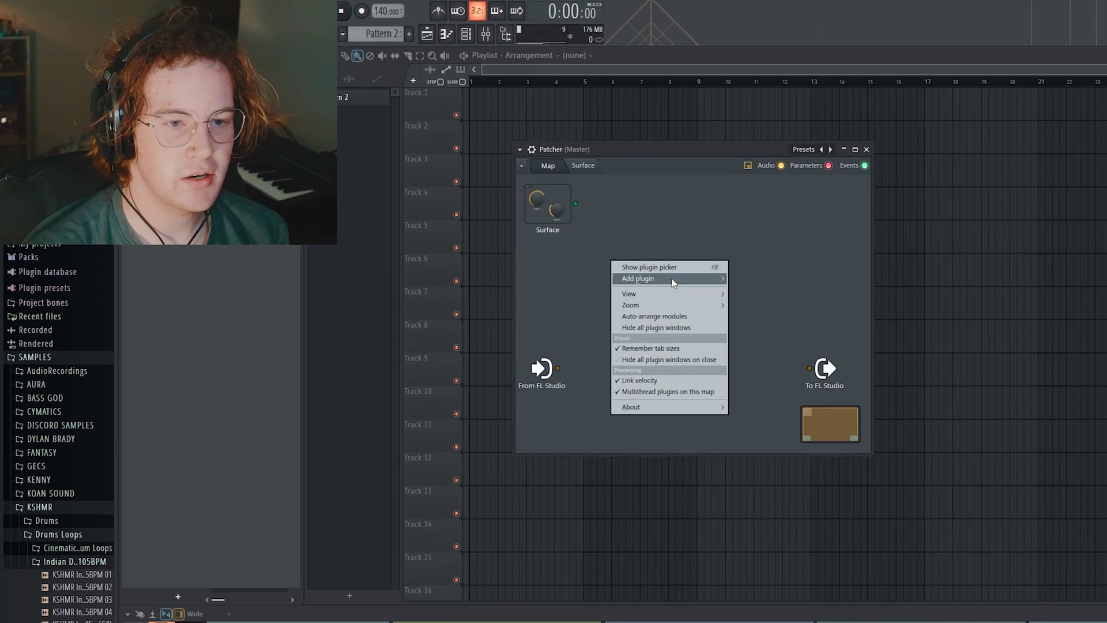
pyautogui.moveTo(493, 208)
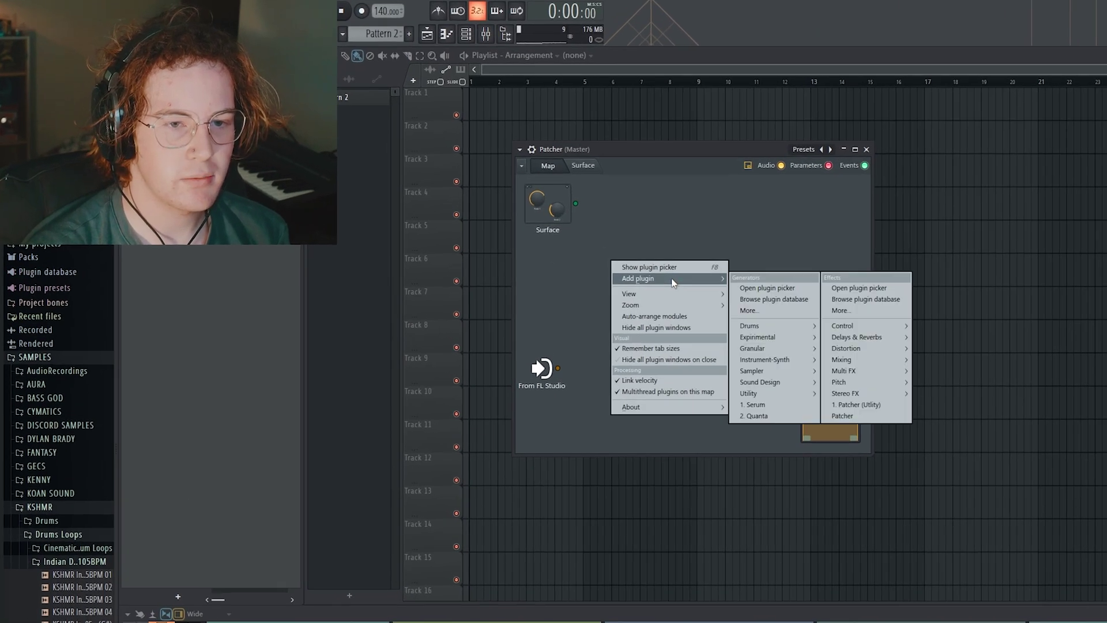
pyautogui.click(756, 308)
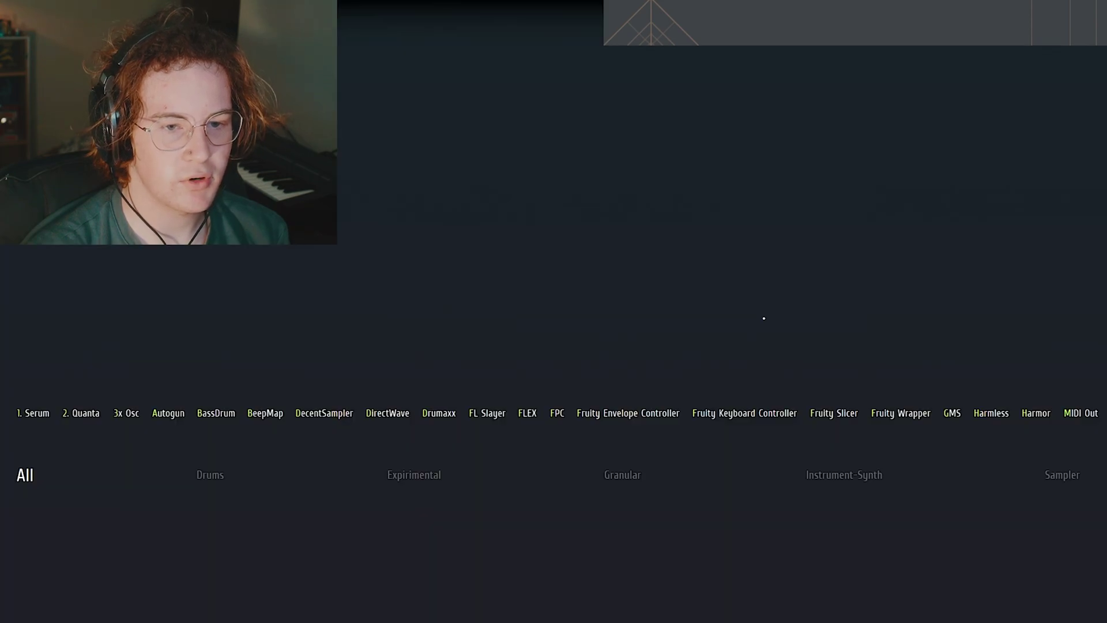
pyautogui.click(1041, 414)
pyautogui.rightClick(686, 264)
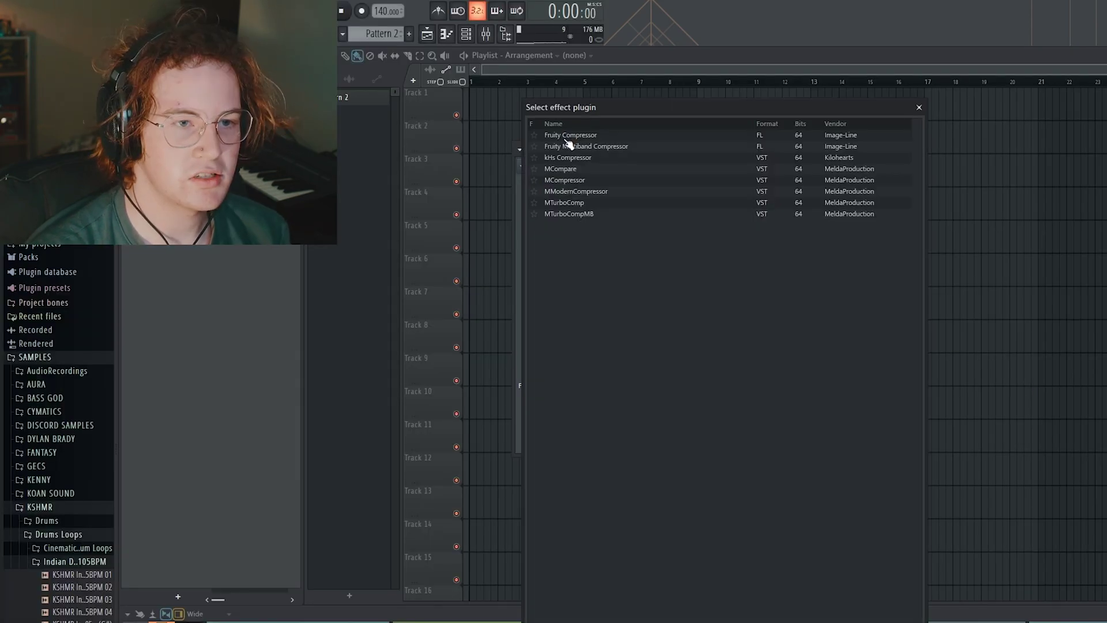
pyautogui.click(568, 137)
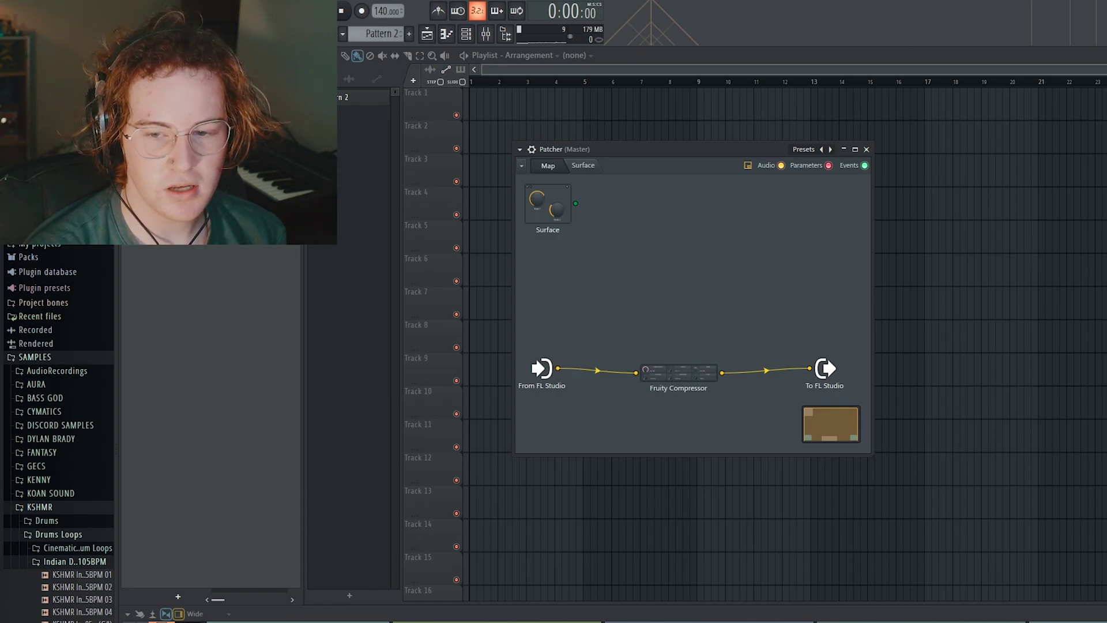
pyautogui.moveTo(678, 372); pyautogui.dragTo(651, 312)
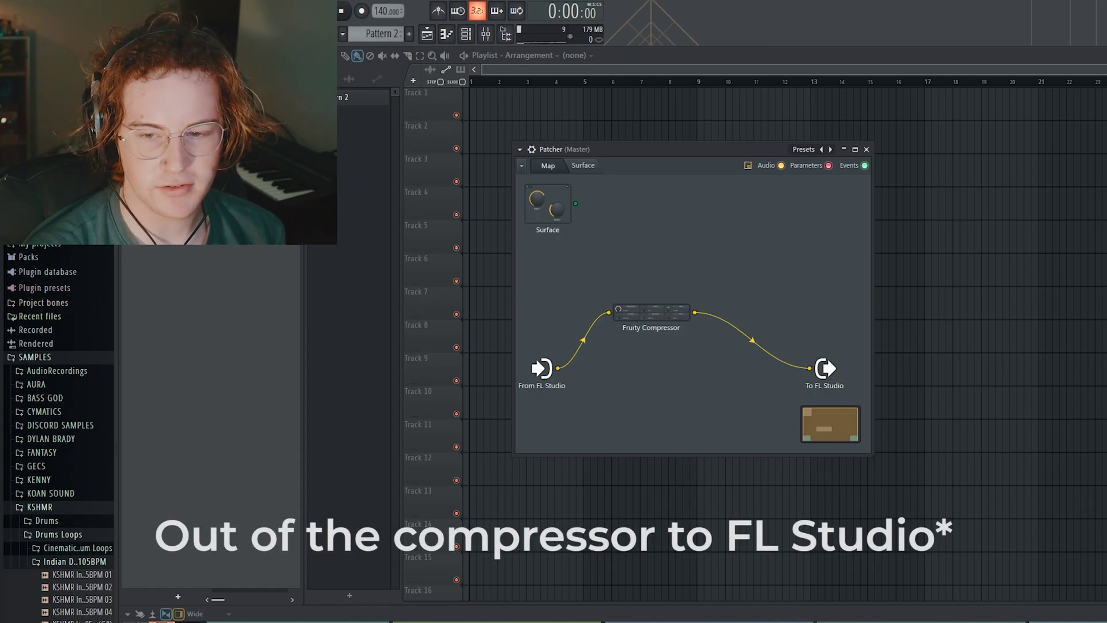
pyautogui.moveTo(646, 313); pyautogui.dragTo(887, 295)
# Step: Open the Fruity Compressor and set threshold to about -52.5 dB, gain 17.5 dB, attack 98.3 ms, release 433 ms and type Soft
pyautogui.doubleClick(667, 373)
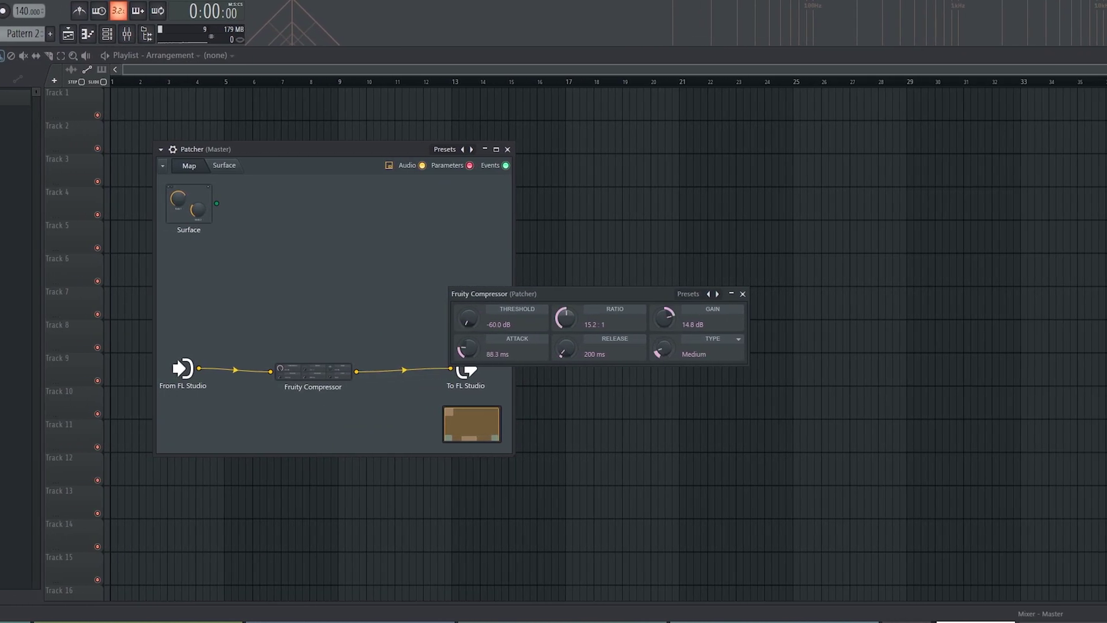
pyautogui.moveTo(1023, 349); pyautogui.dragTo(1023, 337)
pyautogui.moveTo(665, 351)
pyautogui.mouseDown()
pyautogui.moveTo(664, 326)
pyautogui.moveTo(664, 386)
pyautogui.moveTo(664, 337)
pyautogui.mouseUp()
pyautogui.moveTo(473, 321); pyautogui.dragTo(469, 312)
pyautogui.moveTo(682, 326); pyautogui.dragTo(682, 320)
pyautogui.moveTo(566, 348); pyautogui.dragTo(565, 341)
# Step: Move the compressor module above the FL Studio input and output, and activate its Threshold parameter
pyautogui.moveTo(313, 371); pyautogui.dragTo(286, 302)
pyautogui.rightClick(478, 321)
pyautogui.click(501, 338)
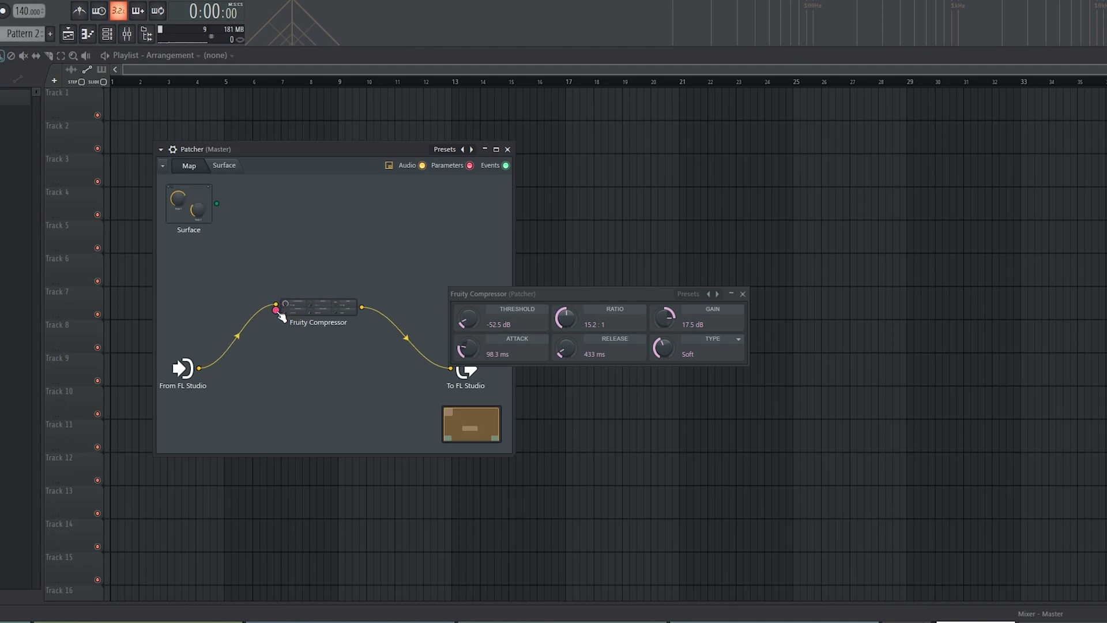
# Step: Add a knob to the upper-left area of the Patcher surface and move the compressor window clear of Patcher
pyautogui.click(223, 166)
pyautogui.rightClick(247, 283)
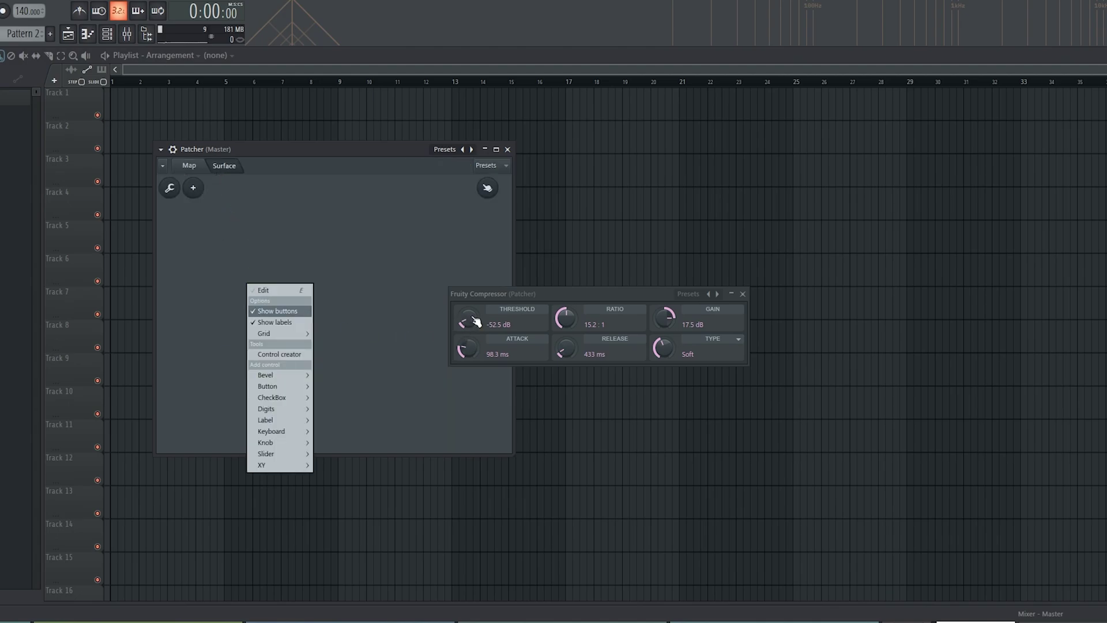
pyautogui.moveTo(305, 433)
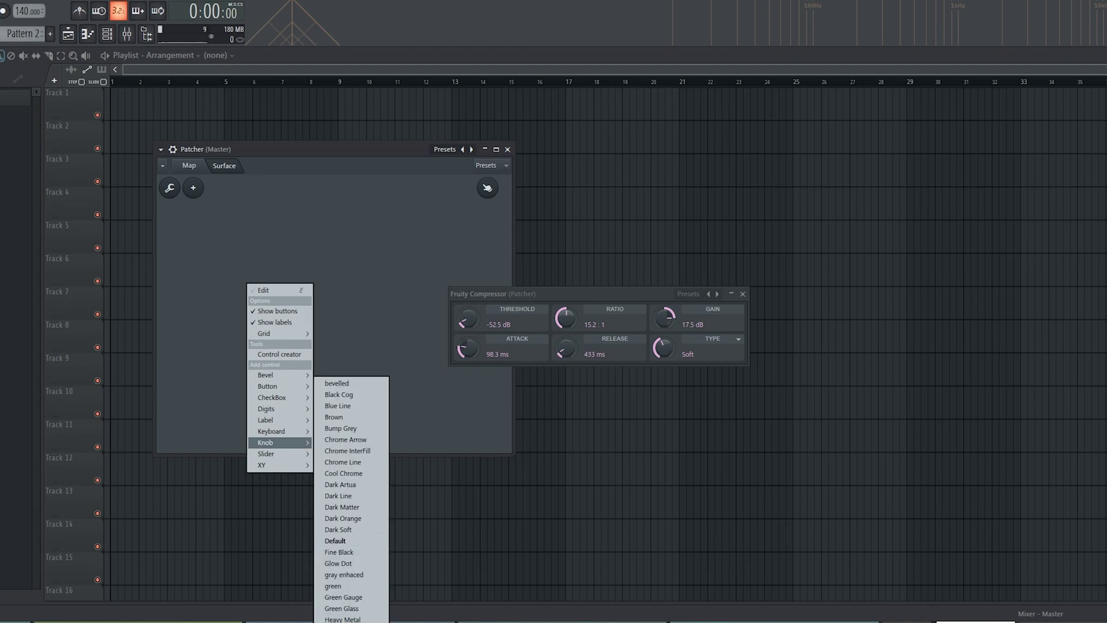
pyautogui.click(355, 429)
pyautogui.moveTo(244, 284); pyautogui.dragTo(202, 254)
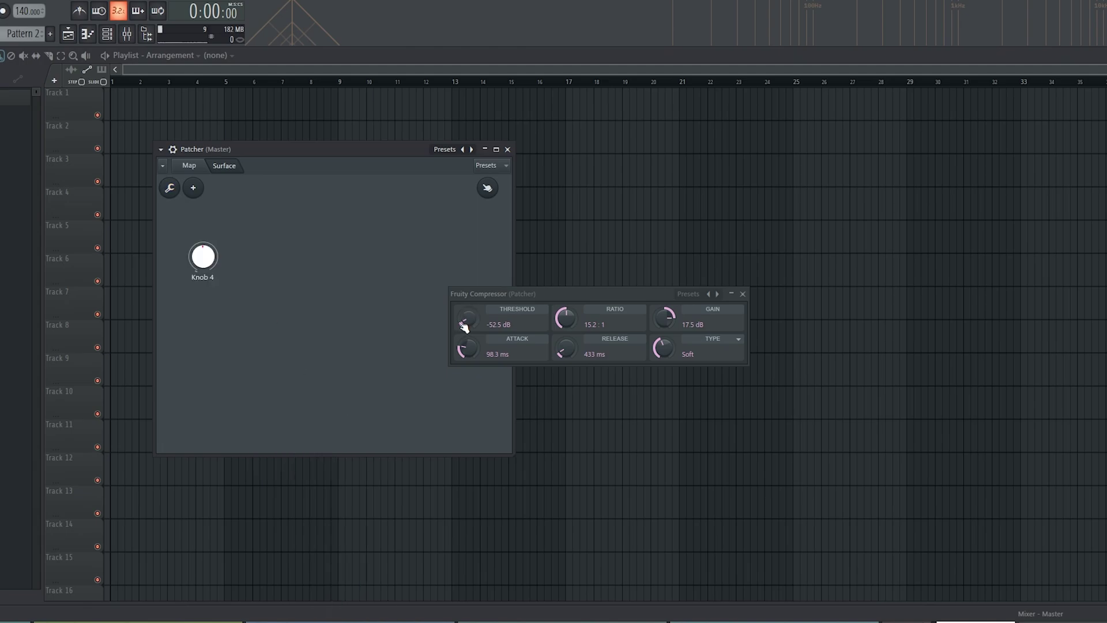
pyautogui.moveTo(482, 295); pyautogui.dragTo(623, 269)
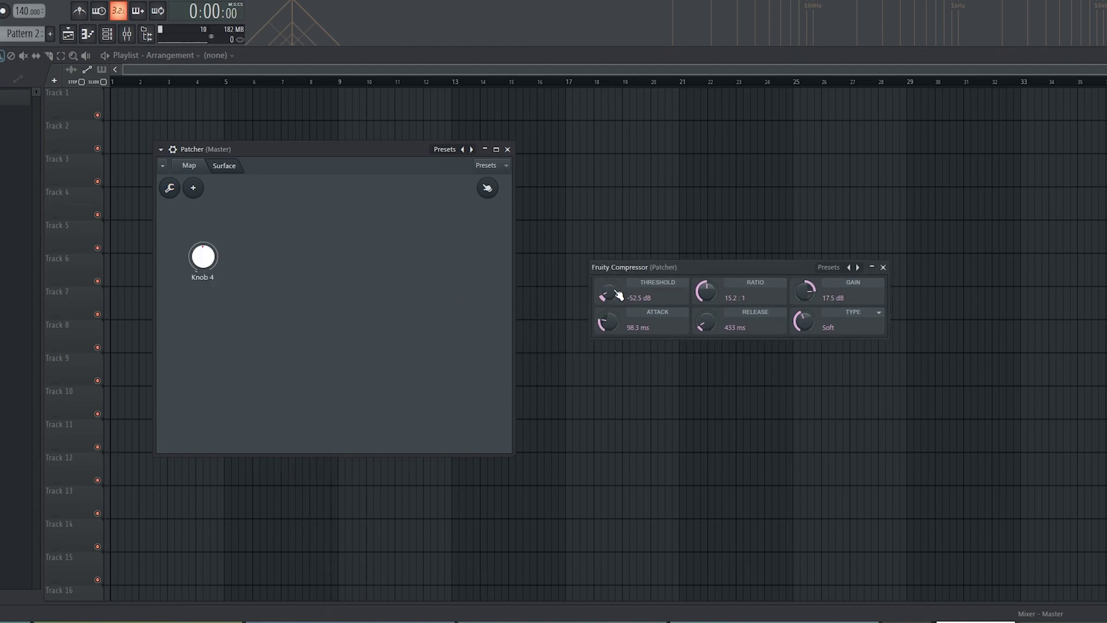
pyautogui.moveTo(203, 256); pyautogui.dragTo(203, 273)
# Step: Connect the Surface module's knob output to the compressor's Threshold input in the map, and test the knob
pyautogui.click(189, 166)
pyautogui.moveTo(218, 206); pyautogui.dragTo(232, 224)
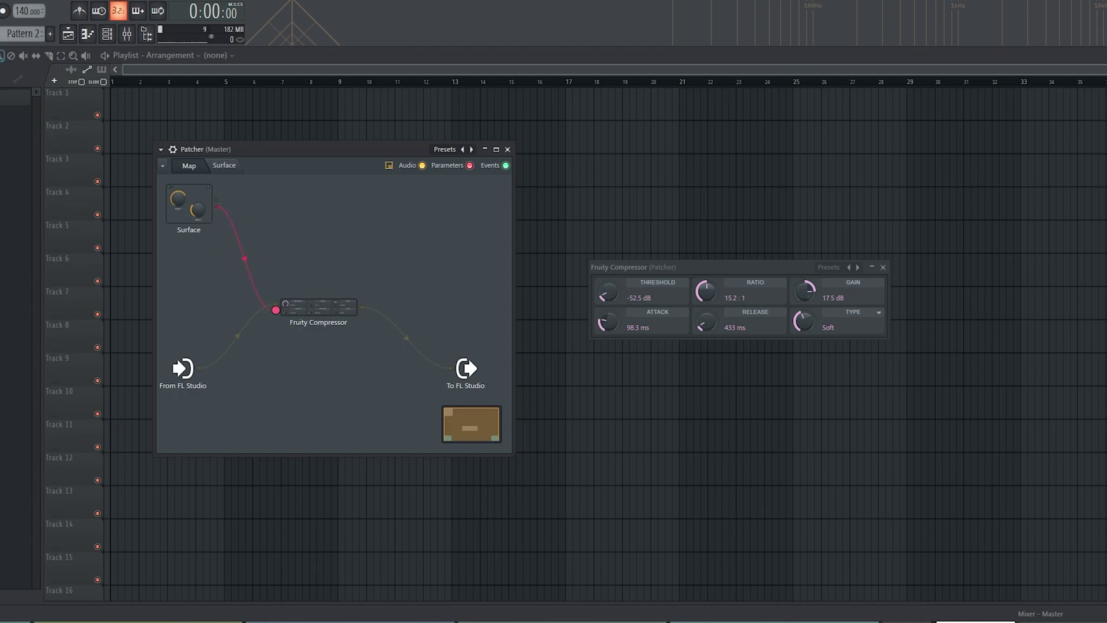
pyautogui.moveTo(276, 309); pyautogui.dragTo(276, 309)
pyautogui.click(224, 165)
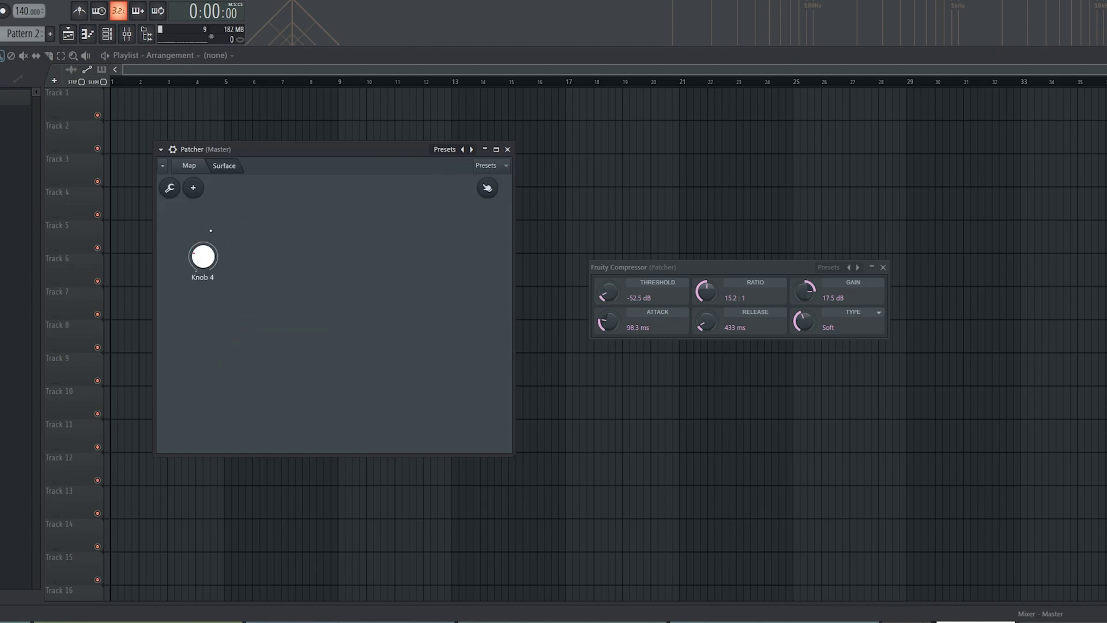
pyautogui.moveTo(203, 256)
pyautogui.mouseDown()
pyautogui.moveTo(203, 245)
pyautogui.moveTo(203, 262)
pyautogui.mouseUp()
# Step: Rename the surface knob as Threshold, leave edit mode and try turning it
pyautogui.rightClick(205, 263)
pyautogui.click(168, 189)
pyautogui.click(169, 192)
pyautogui.click(170, 192)
pyautogui.rightClick(211, 279)
pyautogui.click(242, 282)
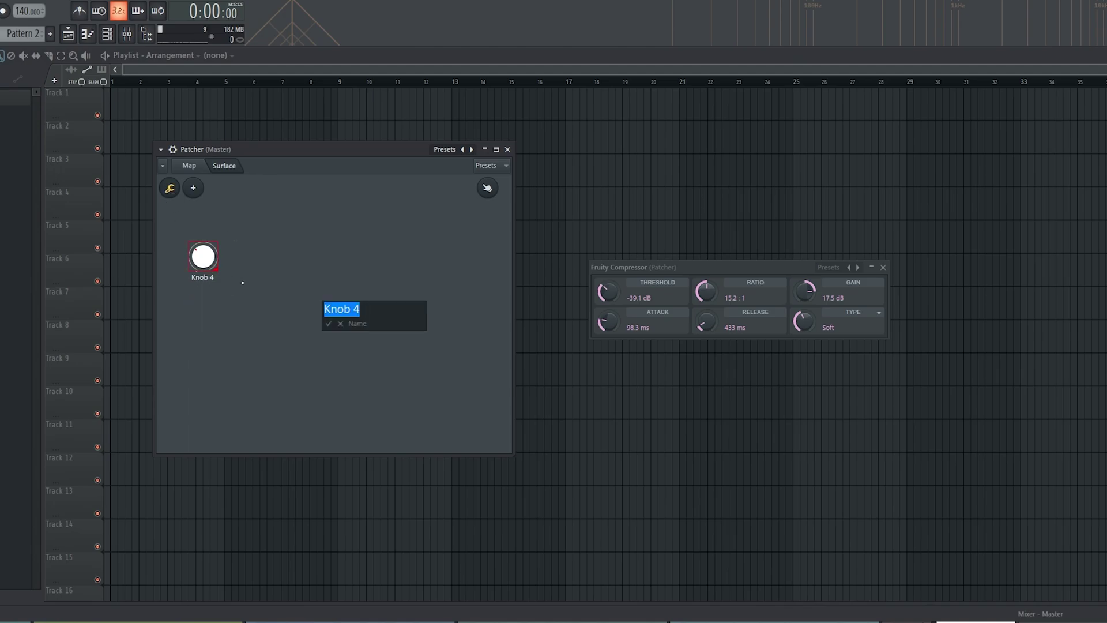
pyautogui.write('Threshold')
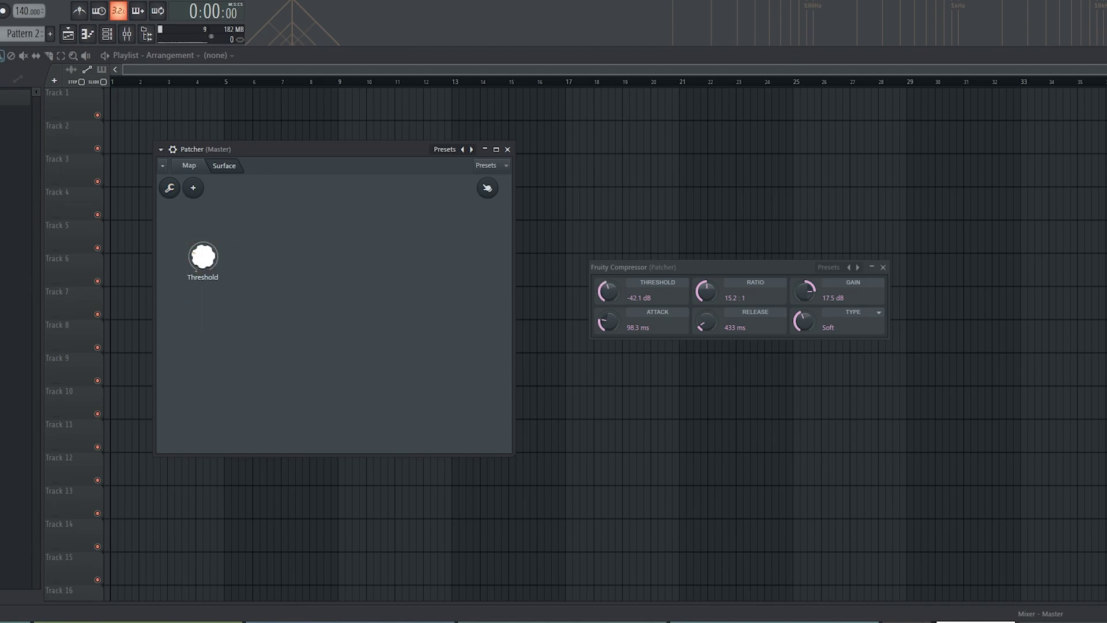
pyautogui.moveTo(203, 256); pyautogui.dragTo(203, 259)
# Step: Activate the compressor's Ratio parameter, and add and test linked surface knobs named Ratio, Attack, Release and Gain
pyautogui.click(189, 166)
pyautogui.rightClick(710, 290)
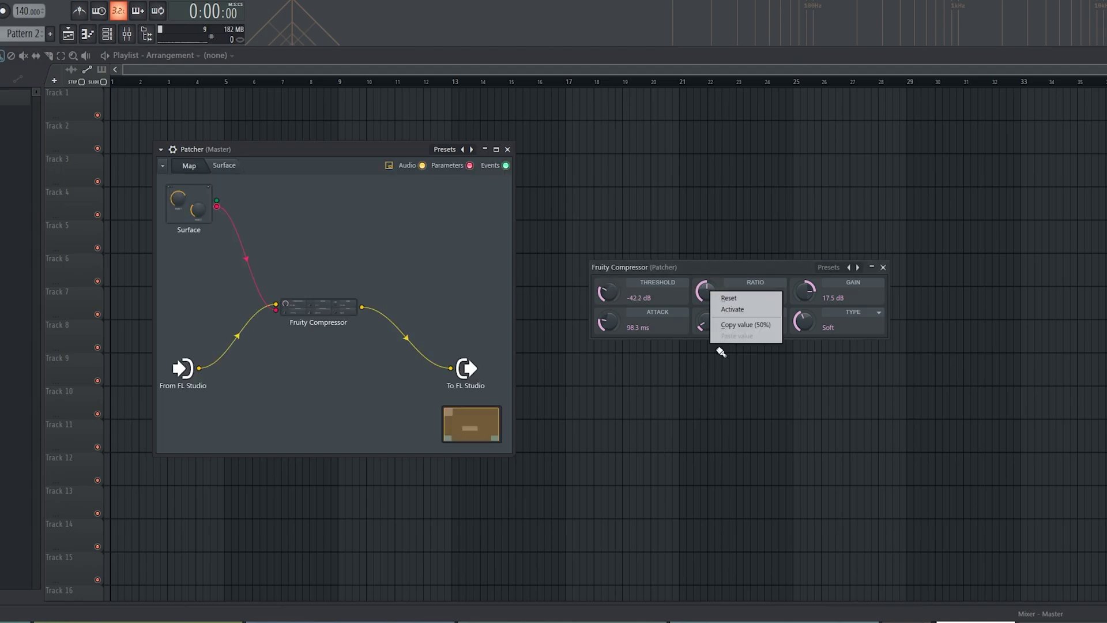
pyautogui.click(731, 309)
pyautogui.click(221, 169)
pyautogui.rightClick(213, 259)
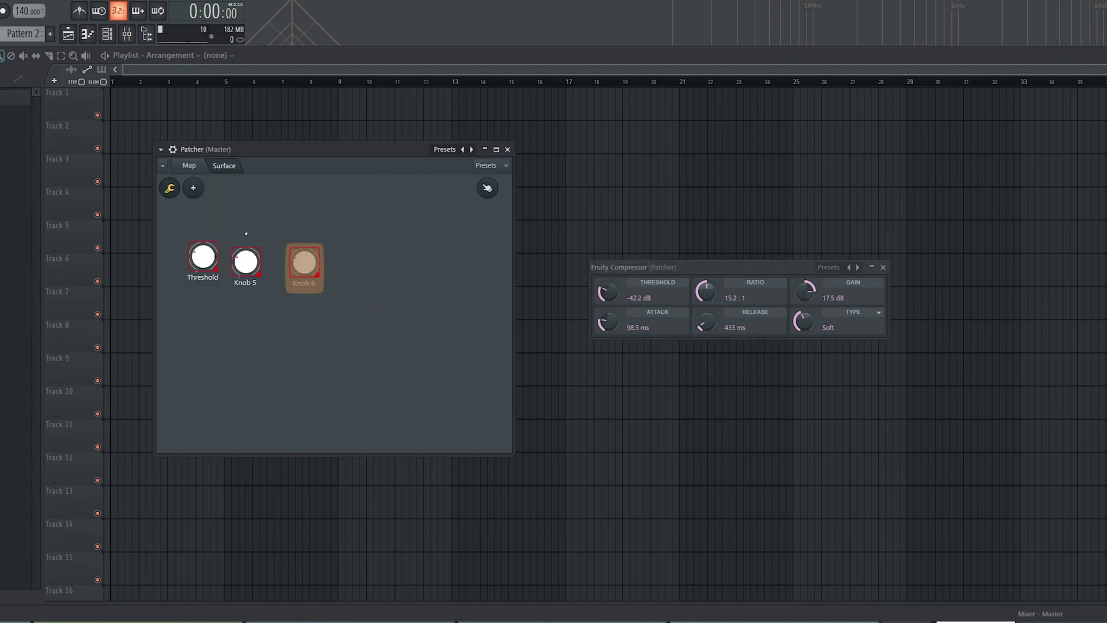
pyautogui.rightClick(403, 341)
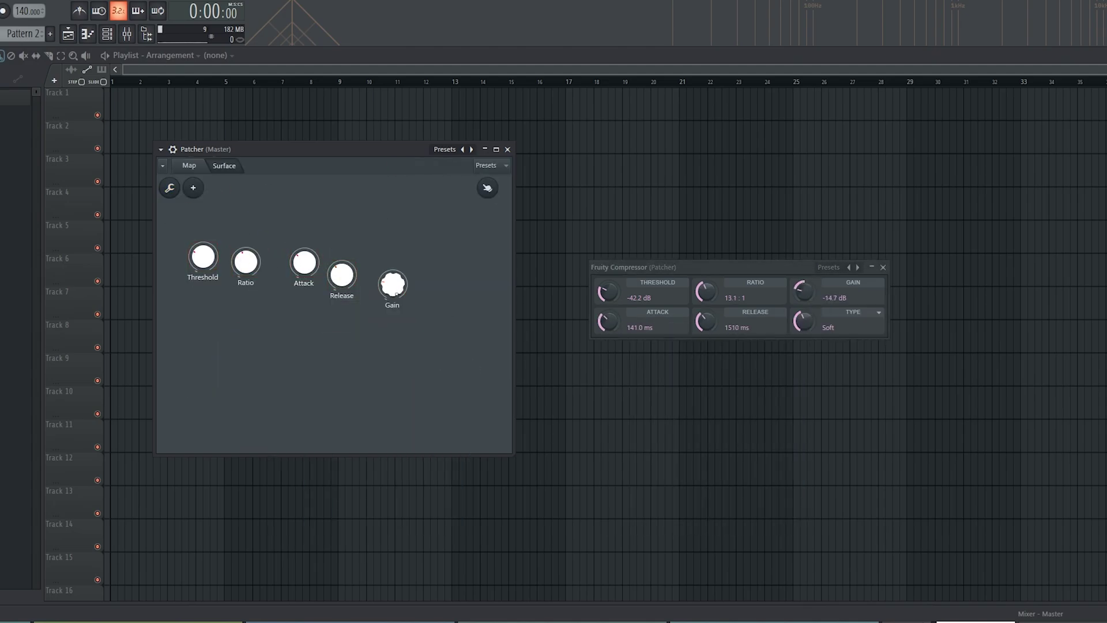
pyautogui.moveTo(341, 279); pyautogui.dragTo(203, 248)
# Step: Set the surface grid to 40px, line up the five knobs in one evenly spaced row and widen the Patcher window
pyautogui.click(169, 187)
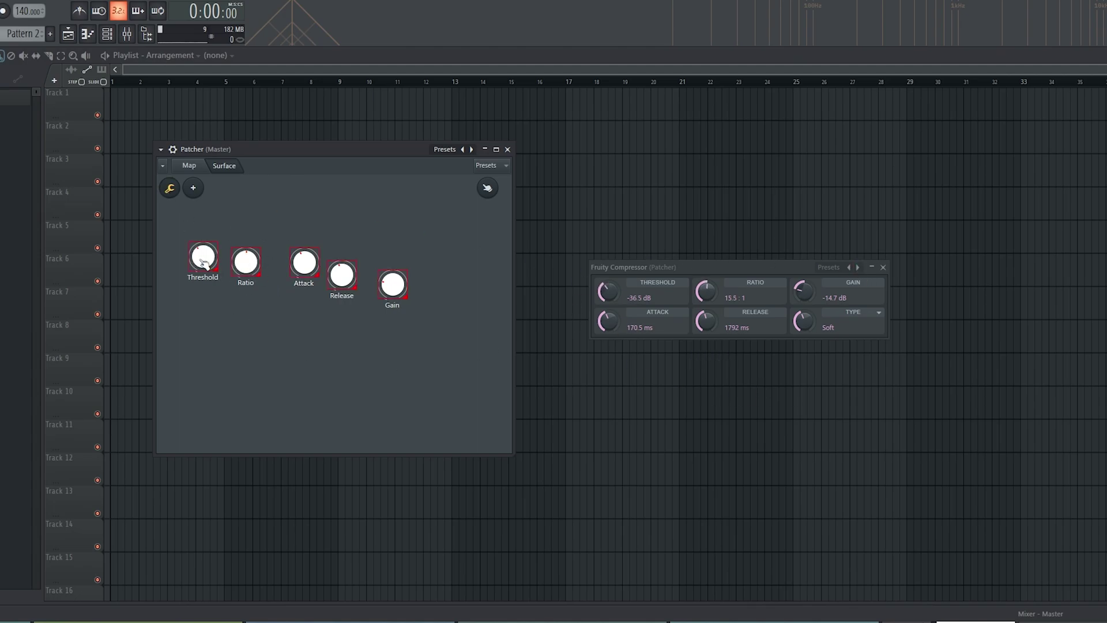
pyautogui.moveTo(203, 256); pyautogui.dragTo(272, 294)
pyautogui.rightClick(307, 351)
pyautogui.moveTo(381, 402)
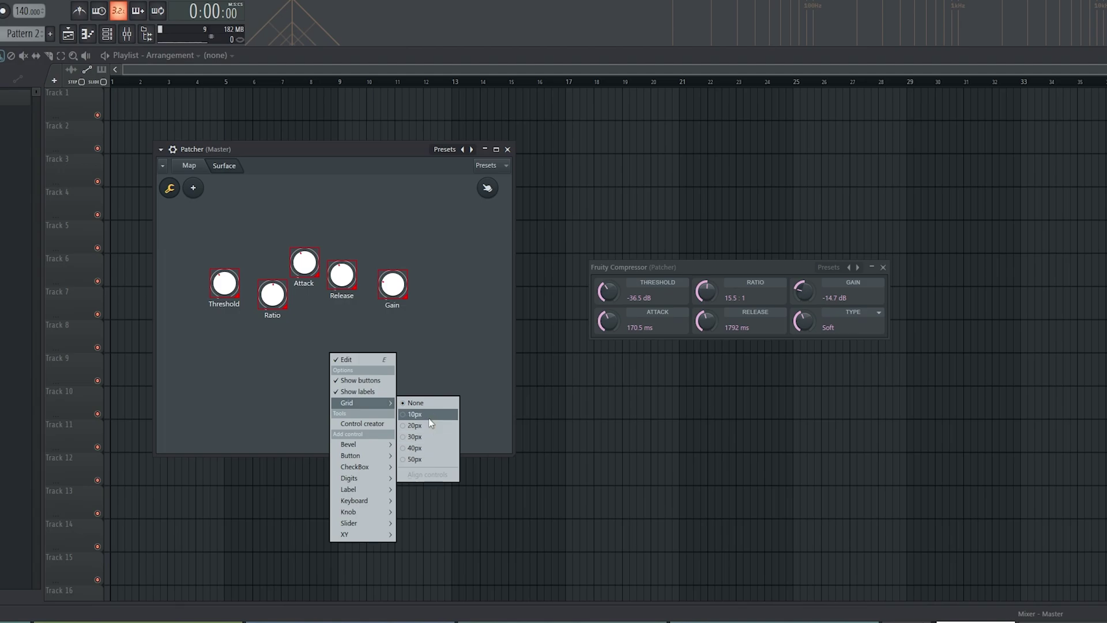
pyautogui.click(429, 446)
pyautogui.moveTo(229, 305); pyautogui.dragTo(393, 229)
pyautogui.moveTo(393, 284); pyautogui.dragTo(467, 248)
pyautogui.moveTo(512, 292); pyautogui.dragTo(565, 292)
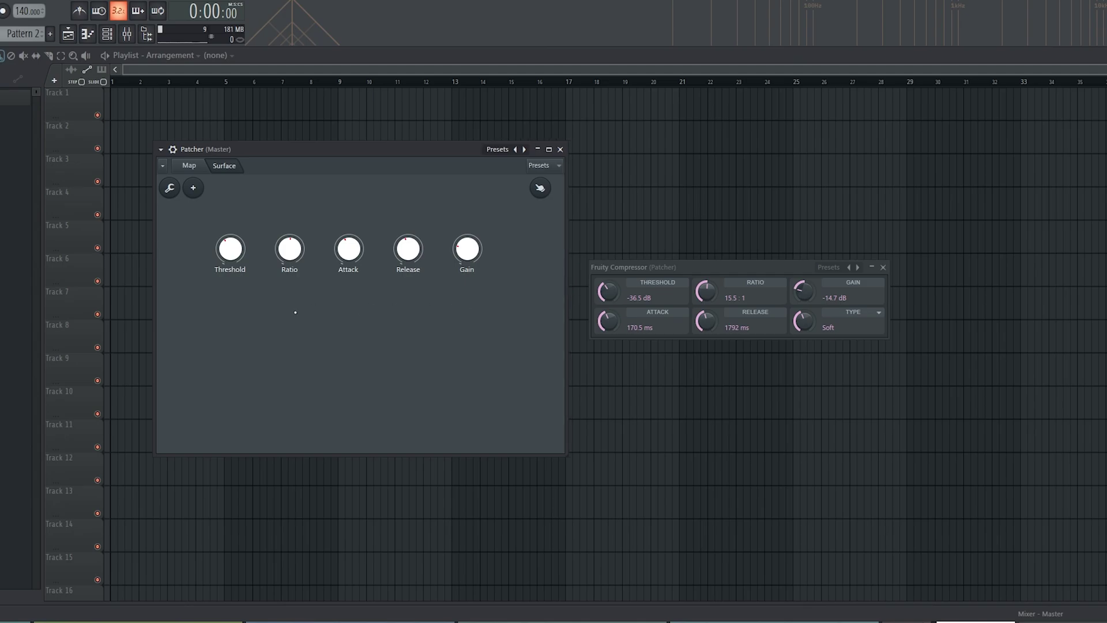
# Step: Add a bevel background panel behind the five knobs and stretch it across the full width of the surface
pyautogui.click(169, 188)
pyautogui.rightClick(219, 315)
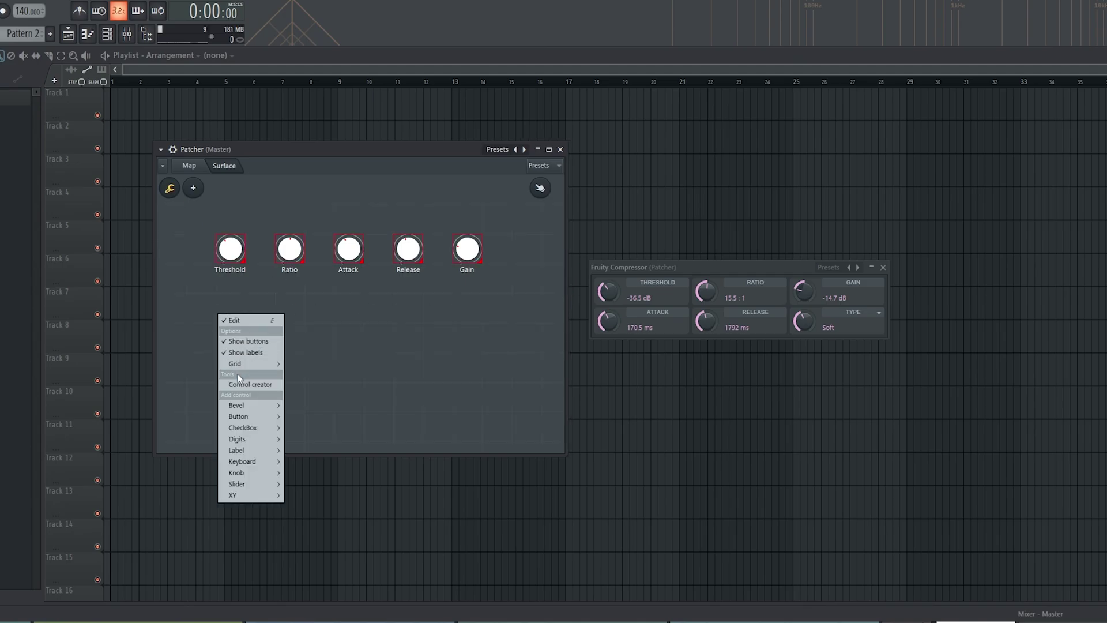
pyautogui.moveTo(263, 419)
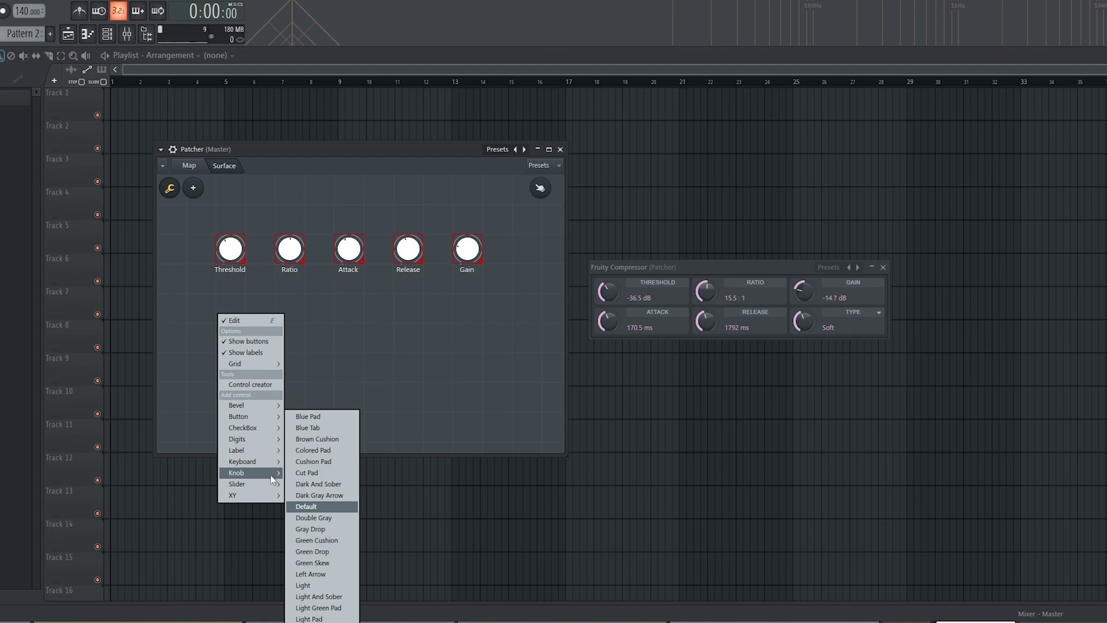
pyautogui.click(307, 506)
pyautogui.moveTo(259, 337); pyautogui.dragTo(201, 220)
pyautogui.moveTo(243, 261)
pyautogui.mouseDown()
pyautogui.moveTo(303, 320)
pyautogui.moveTo(242, 261)
pyautogui.mouseUp()
pyautogui.moveTo(198, 225); pyautogui.dragTo(199, 284)
pyautogui.moveTo(245, 322); pyautogui.dragTo(567, 439)
pyautogui.moveTo(460, 365)
pyautogui.mouseDown()
pyautogui.moveTo(460, 307)
pyautogui.moveTo(460, 365)
pyautogui.mouseUp()
# Step: Recolor the background panel white (#FFFFFF) and turn the Gain knob to about -1.1 dB
pyautogui.rightClick(343, 336)
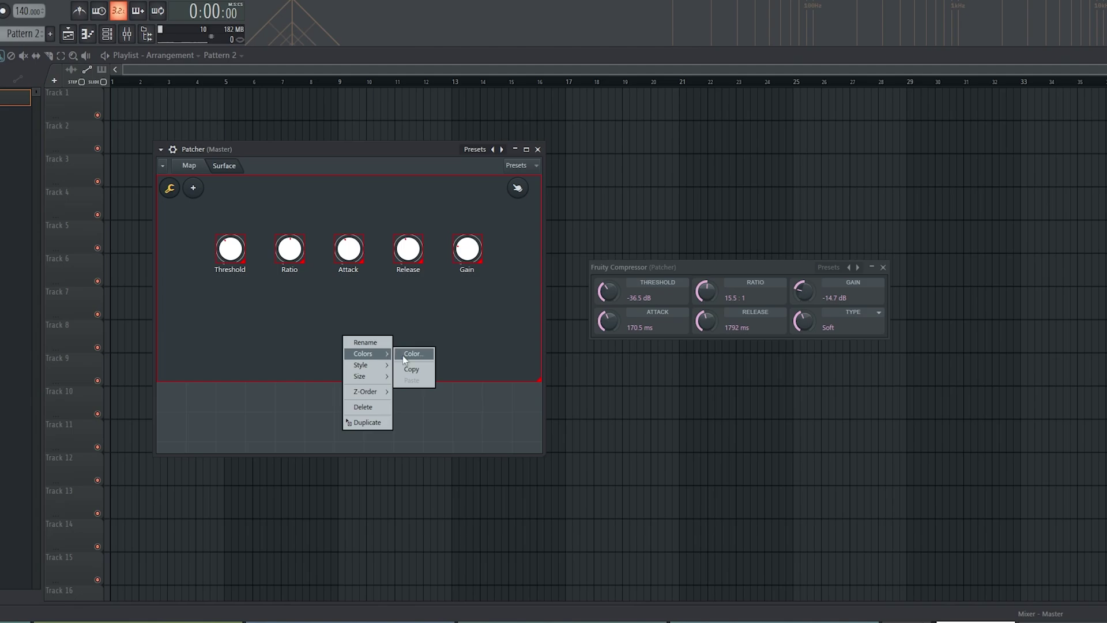
pyautogui.click(404, 356)
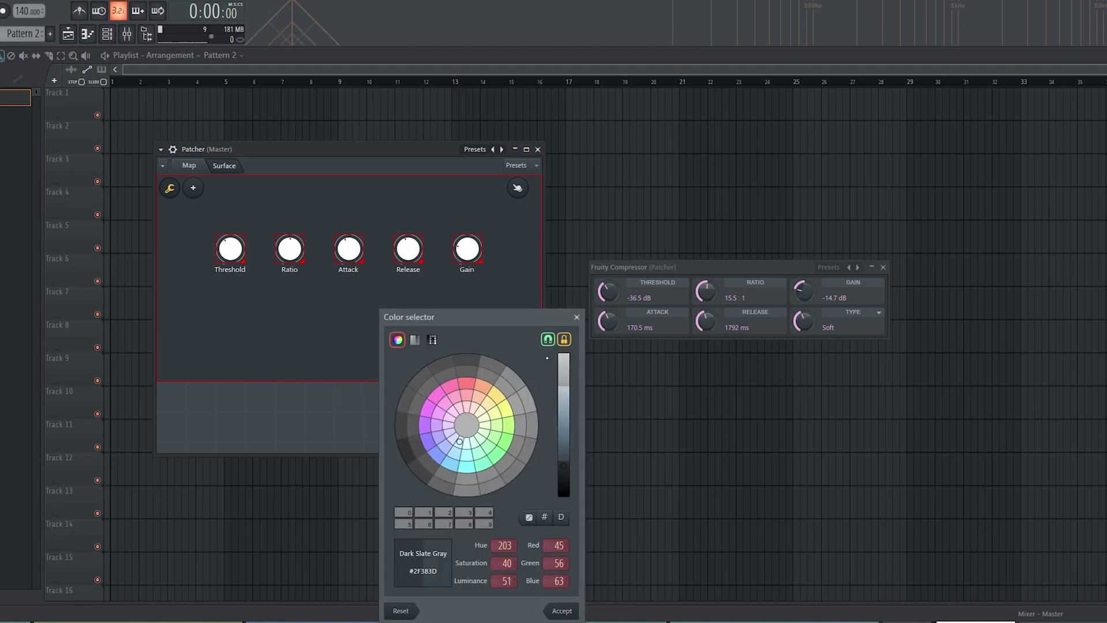
pyautogui.click(562, 340)
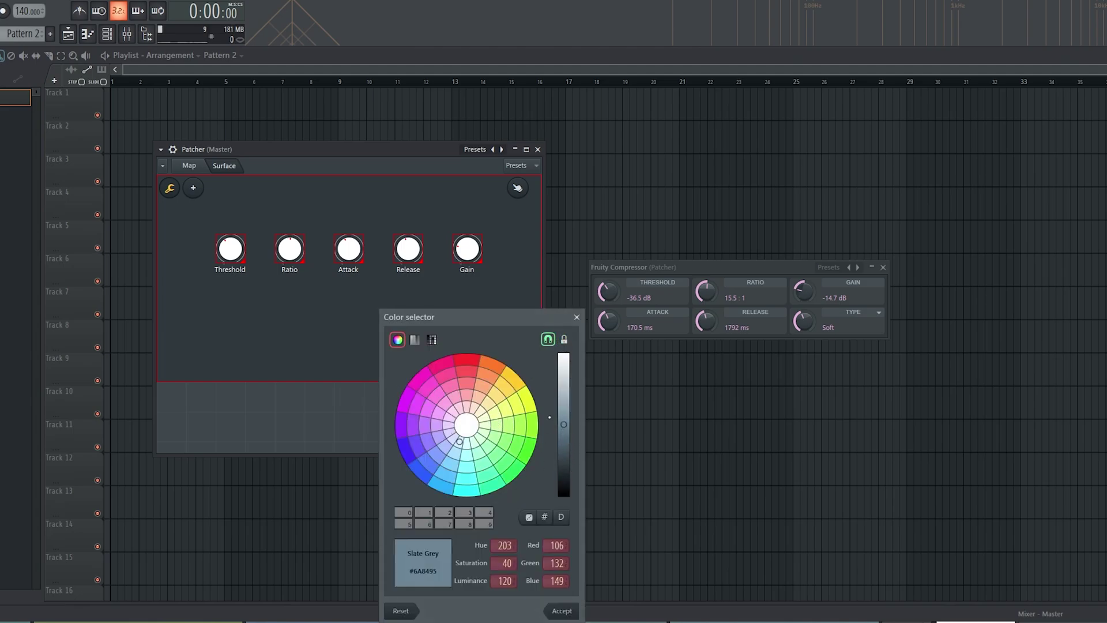
pyautogui.click(544, 517)
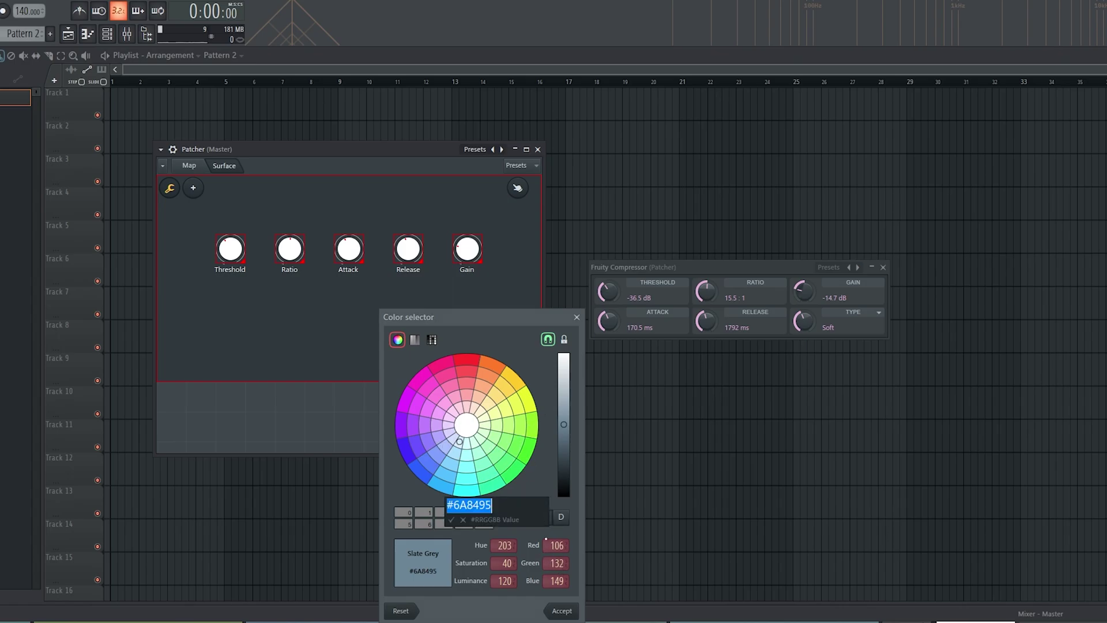
pyautogui.click(451, 520)
pyautogui.click(529, 517)
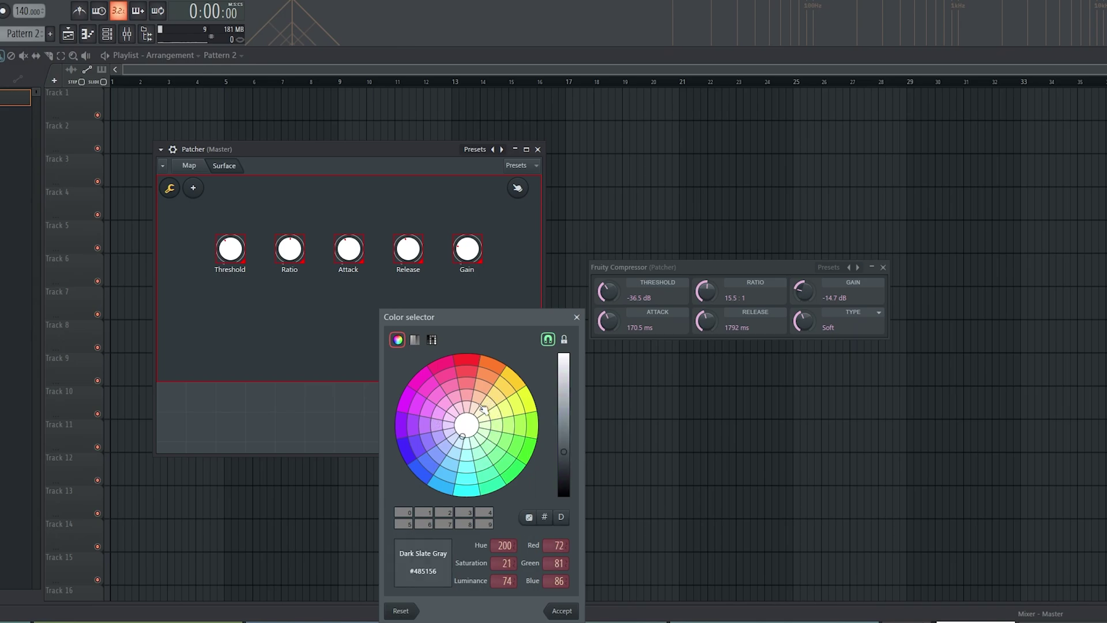
pyautogui.moveTo(564, 402); pyautogui.dragTo(563, 352)
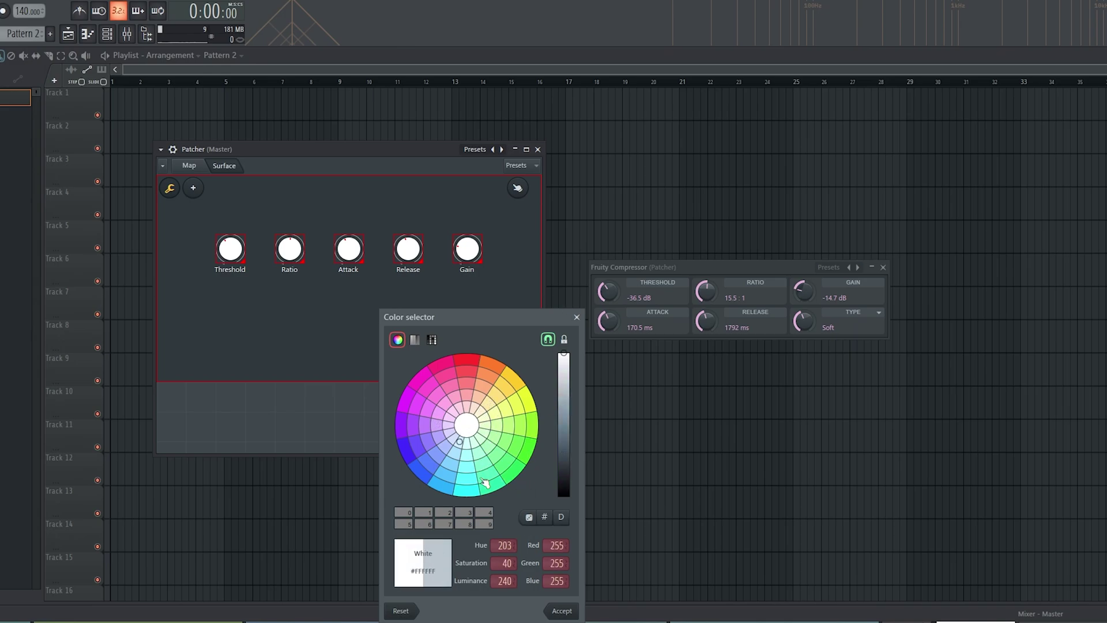
pyautogui.click(557, 611)
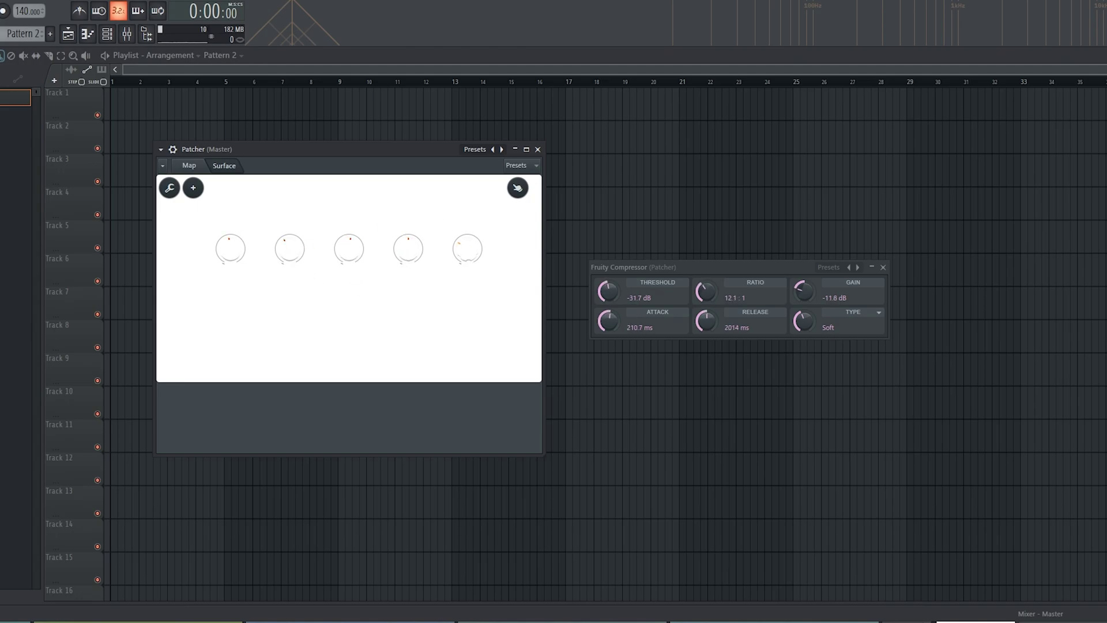
pyautogui.moveTo(467, 249); pyautogui.dragTo(467, 232)
# Step: Examine the color options of the first surface knob, including the color selector for its cap
pyautogui.rightClick(226, 245)
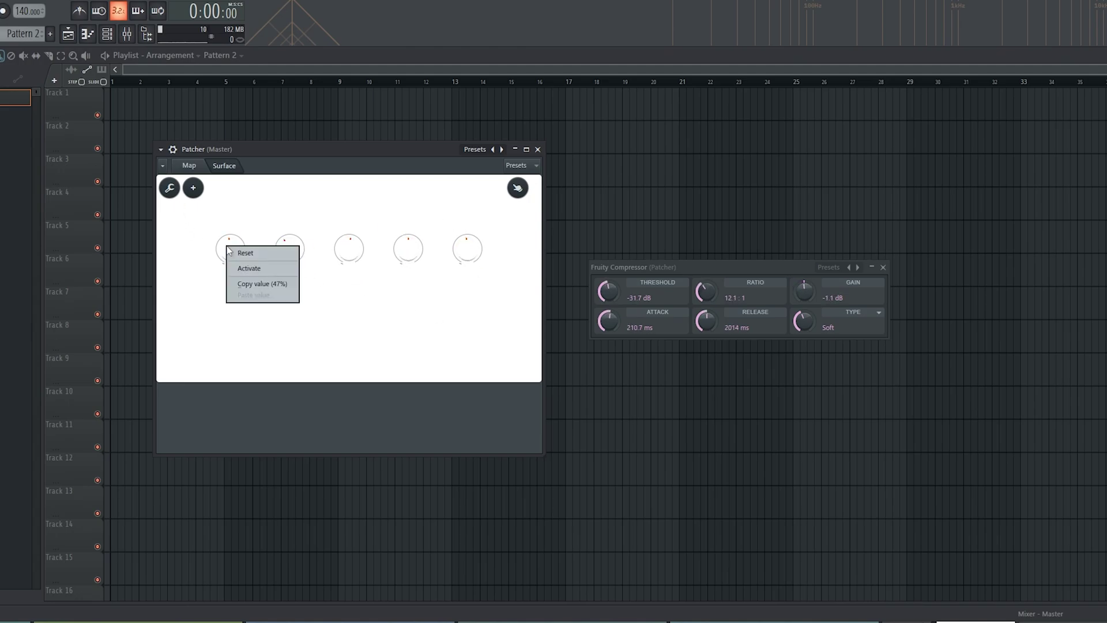
pyautogui.click(260, 285)
pyautogui.rightClick(231, 250)
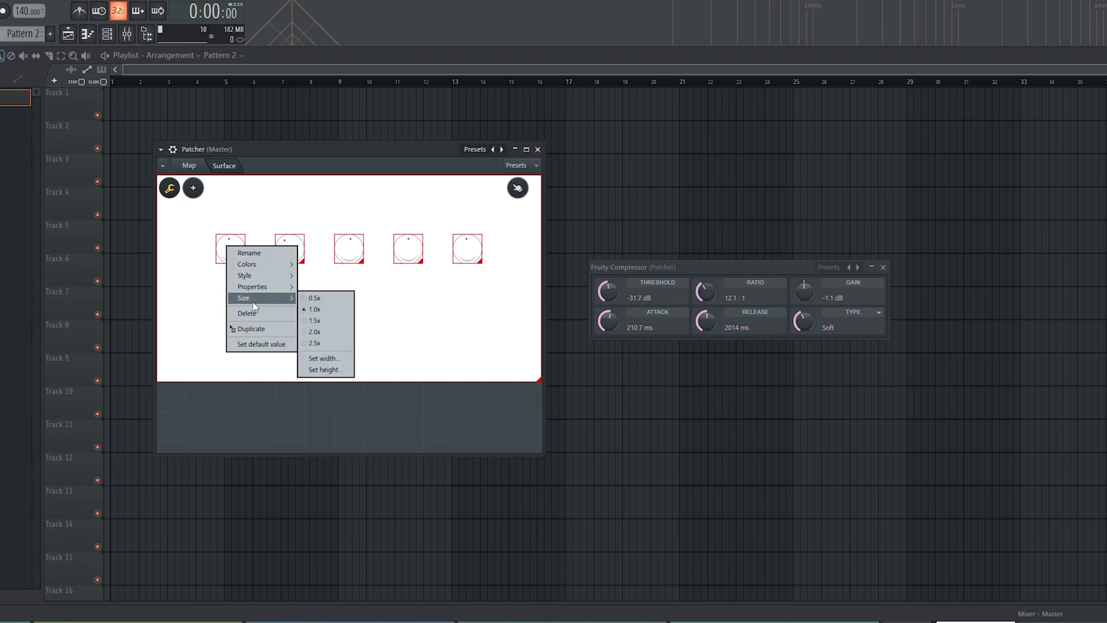
pyautogui.moveTo(267, 271)
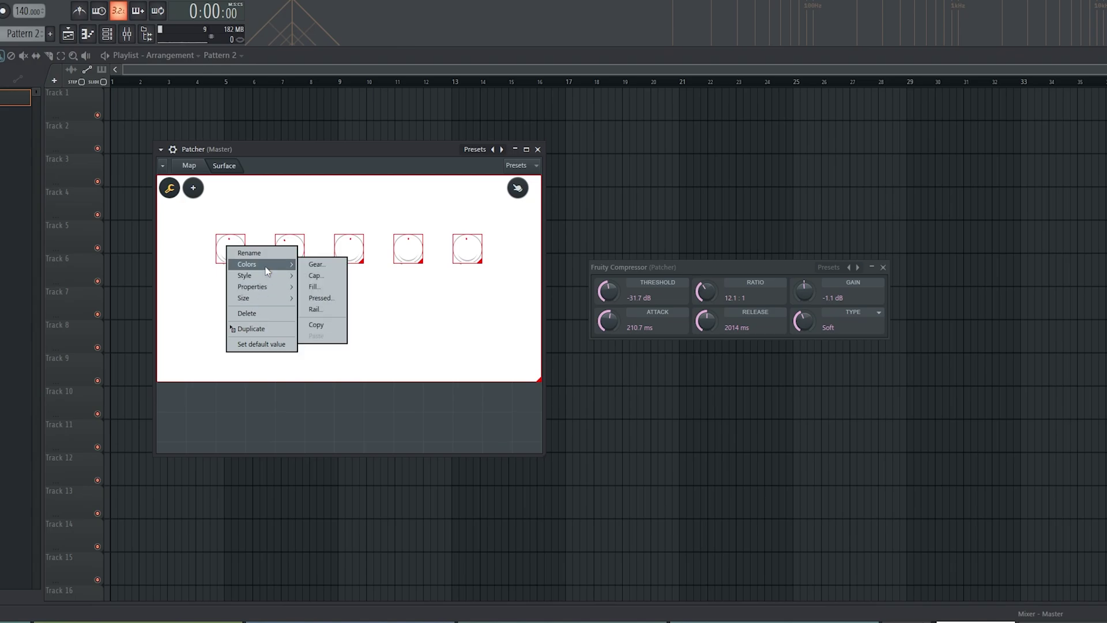
pyautogui.click(314, 275)
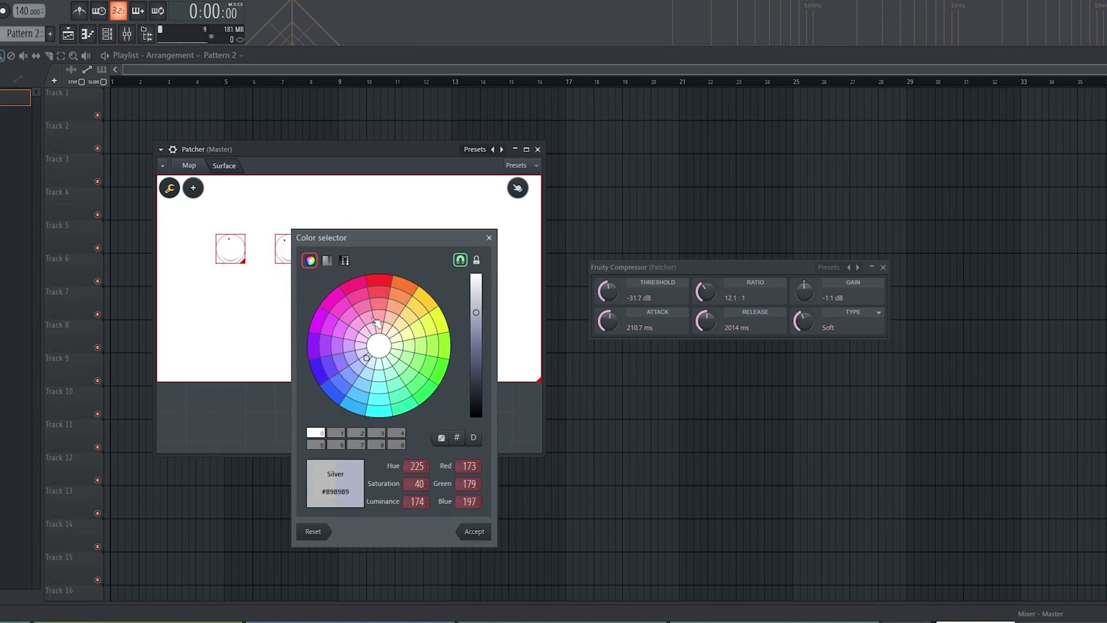
pyautogui.click(489, 238)
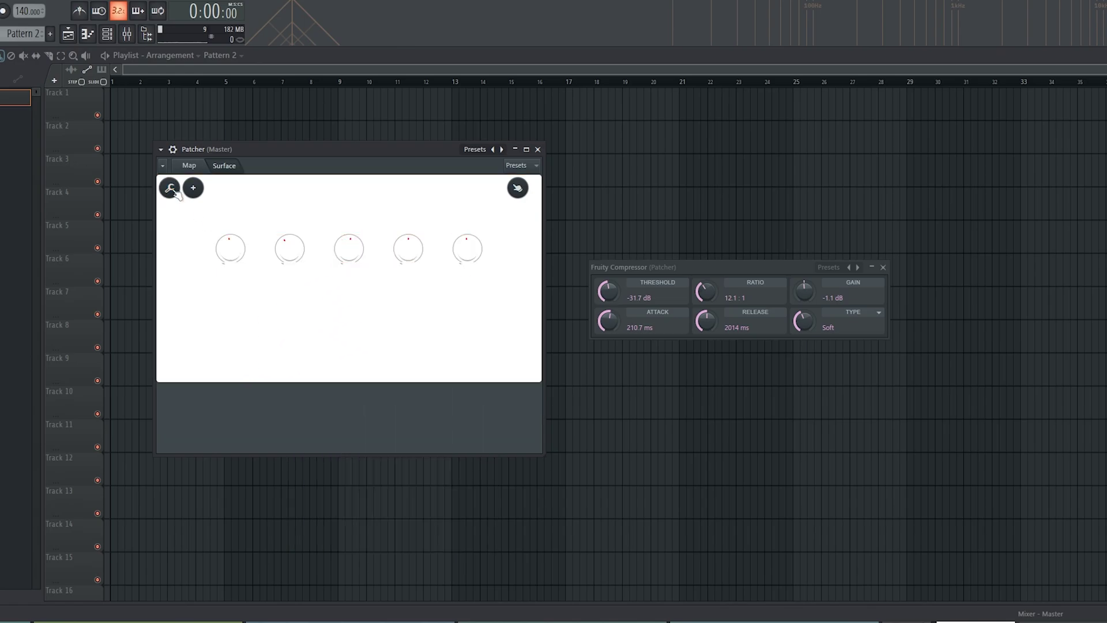
# Step: Try out the green chrome and the grey SoftBump knob presets in the control designer, with lighter cap colors on the latter
pyautogui.rightClick(300, 411)
pyautogui.click(610, 481)
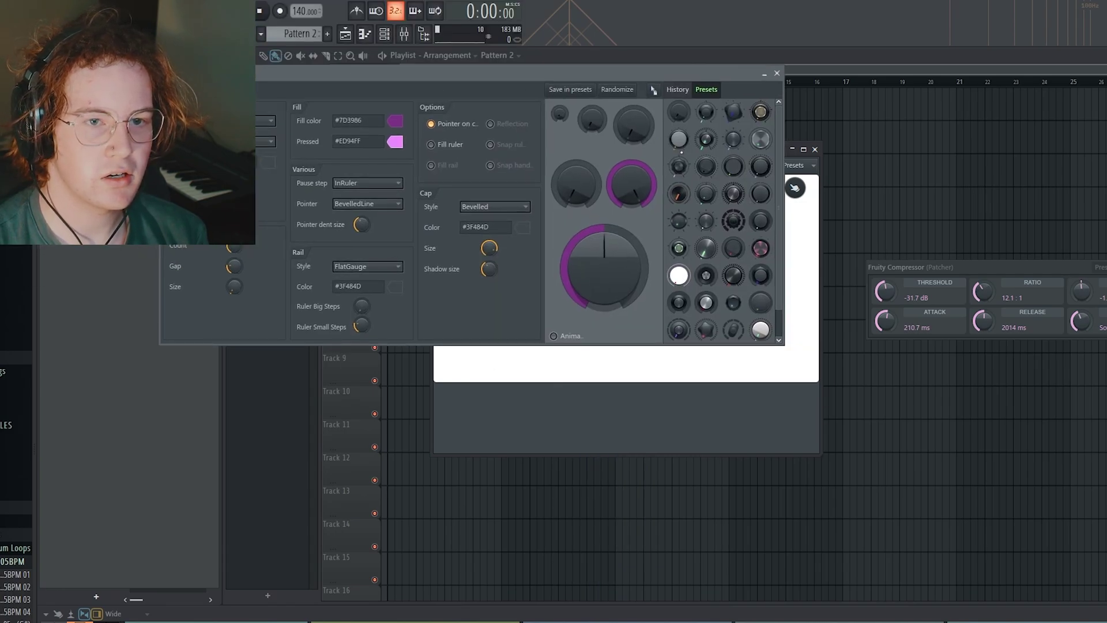
pyautogui.click(697, 244)
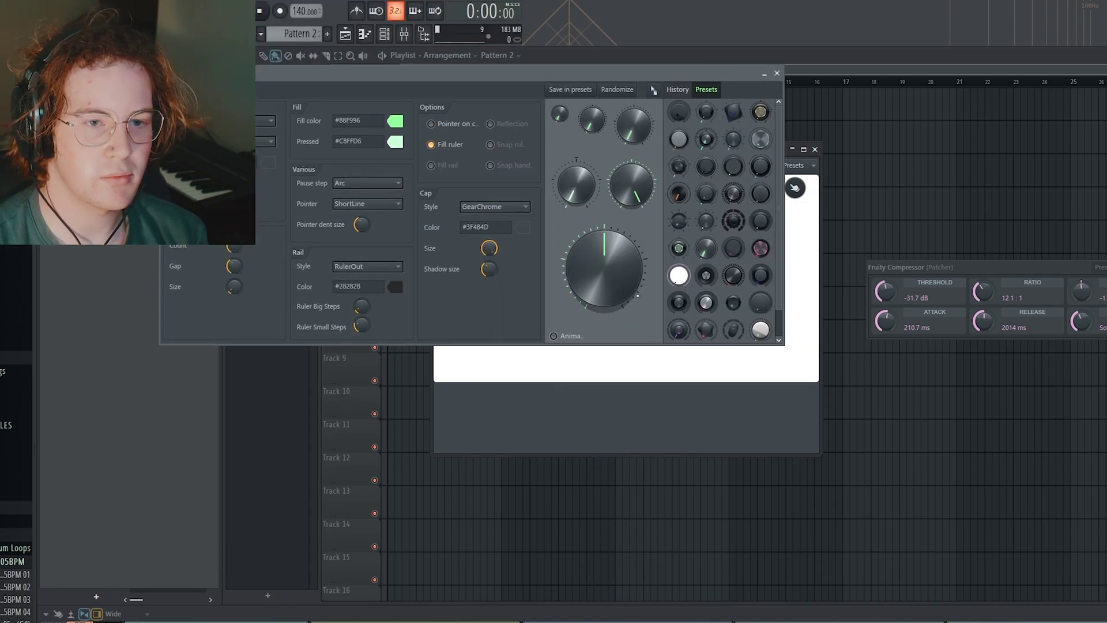
pyautogui.click(678, 139)
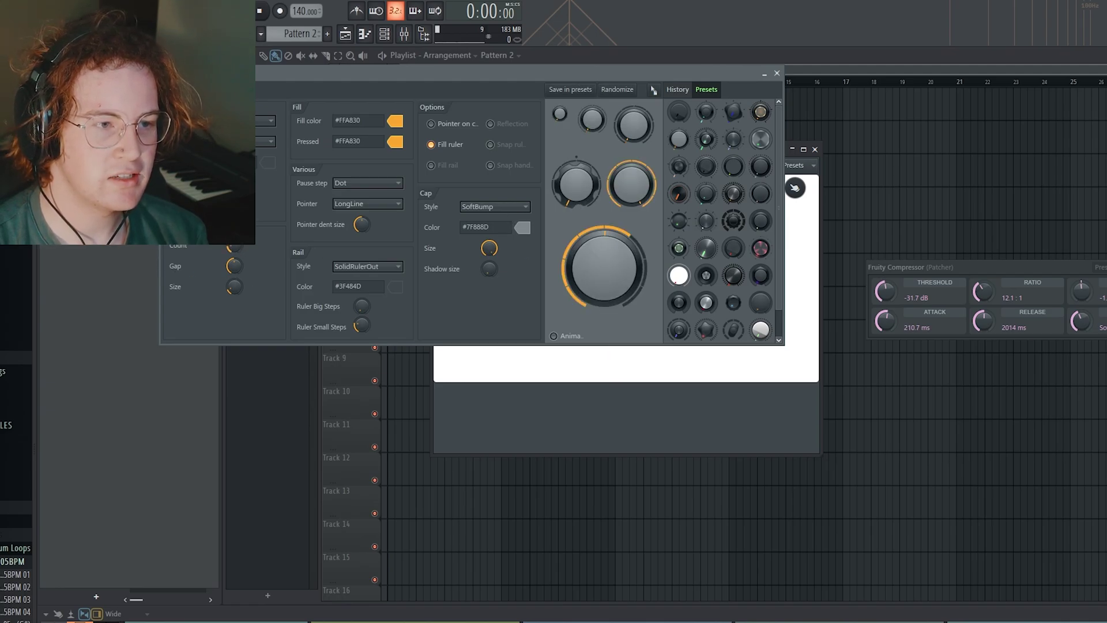
pyautogui.moveTo(233, 307)
pyautogui.mouseDown()
pyautogui.moveTo(235, 293)
pyautogui.moveTo(234, 302)
pyautogui.mouseUp()
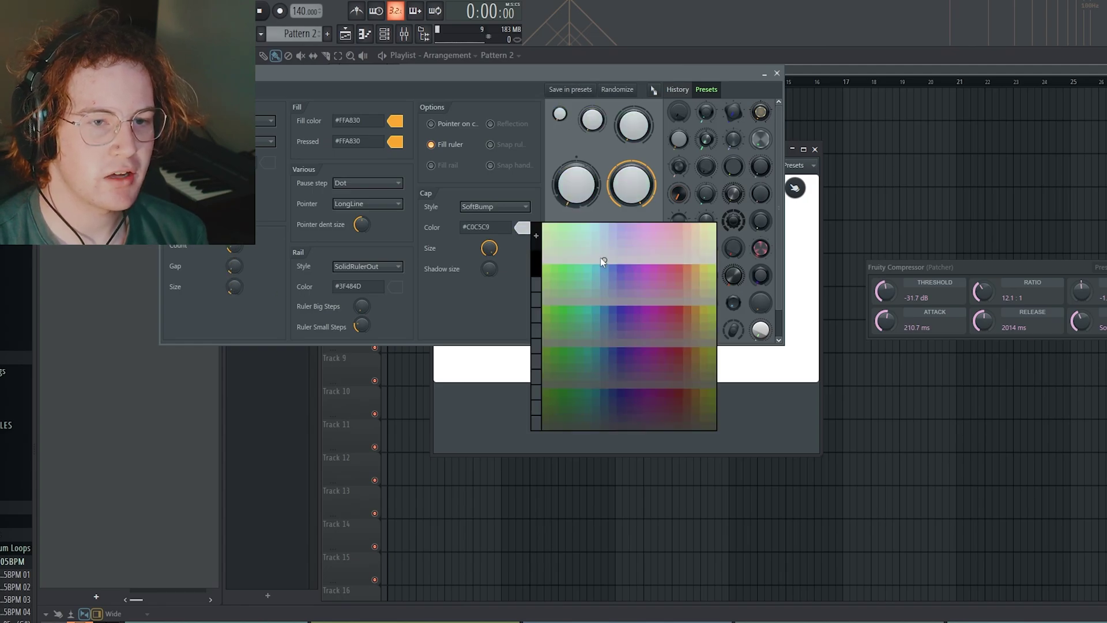
pyautogui.click(549, 229)
pyautogui.click(522, 227)
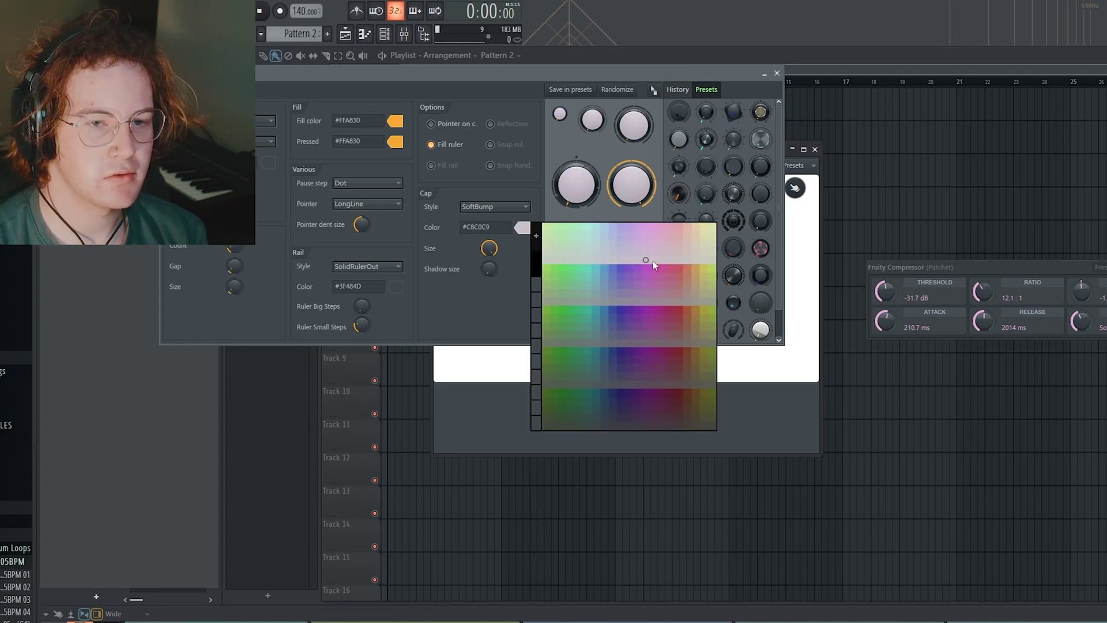
pyautogui.click(707, 226)
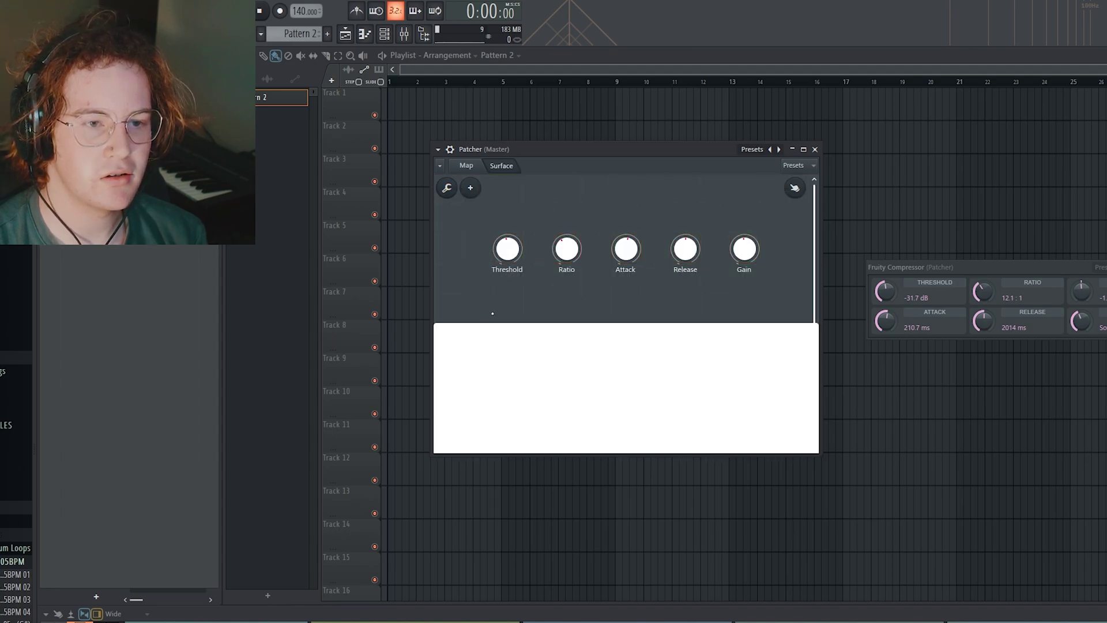
# Step: Add a text label to the surface below the Threshold knob, darken its text color and move it up toward the knob
pyautogui.rightClick(494, 314)
pyautogui.moveTo(536, 449)
pyautogui.click(583, 450)
pyautogui.rightClick(496, 302)
pyautogui.moveTo(527, 320)
pyautogui.click(582, 319)
pyautogui.click(746, 433)
pyautogui.moveTo(744, 432); pyautogui.dragTo(744, 466)
pyautogui.click(740, 584)
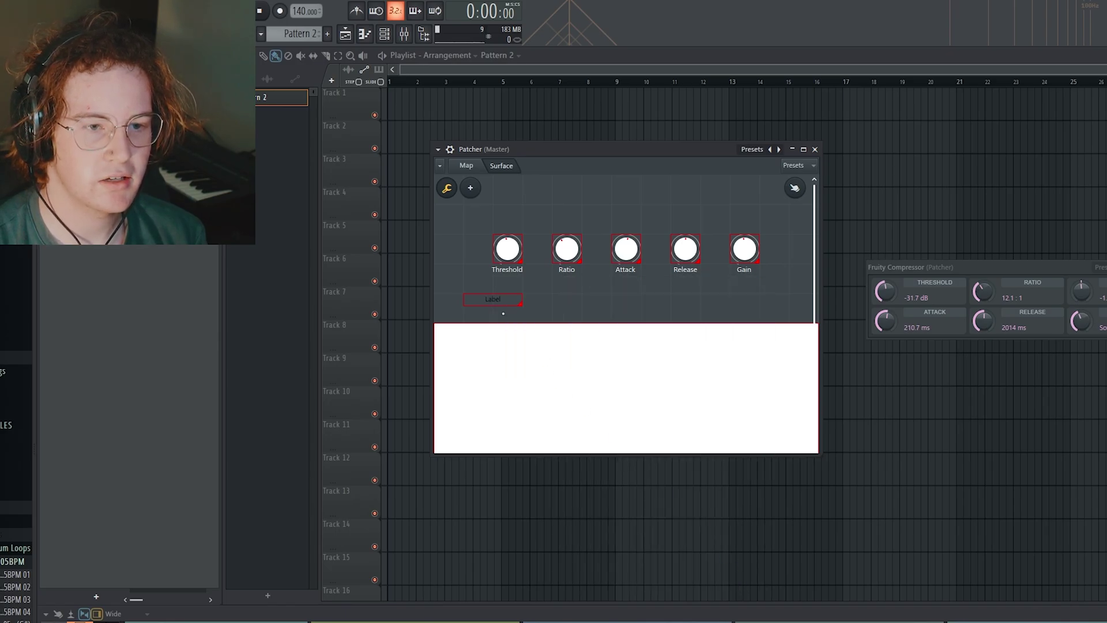
pyautogui.moveTo(507, 297); pyautogui.dragTo(520, 287)
pyautogui.rightClick(521, 296)
pyautogui.click(510, 294)
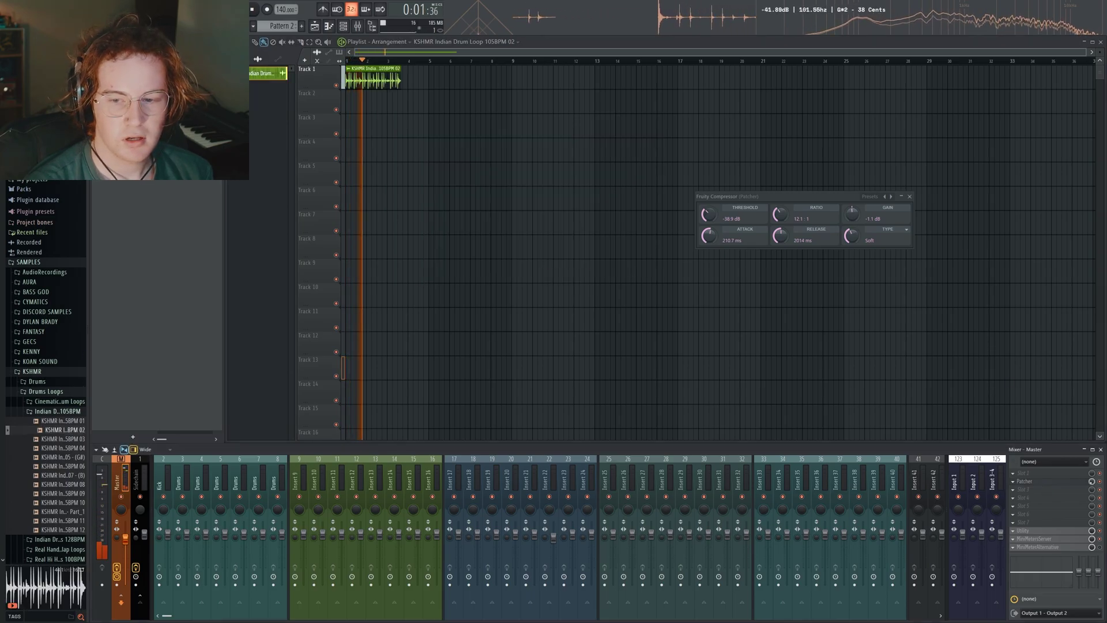
# Step: Play the drum loop through the patch and turn the surface Gain knob up to 30.0 dB
pyautogui.moveTo(1091, 481); pyautogui.dragTo(1091, 507)
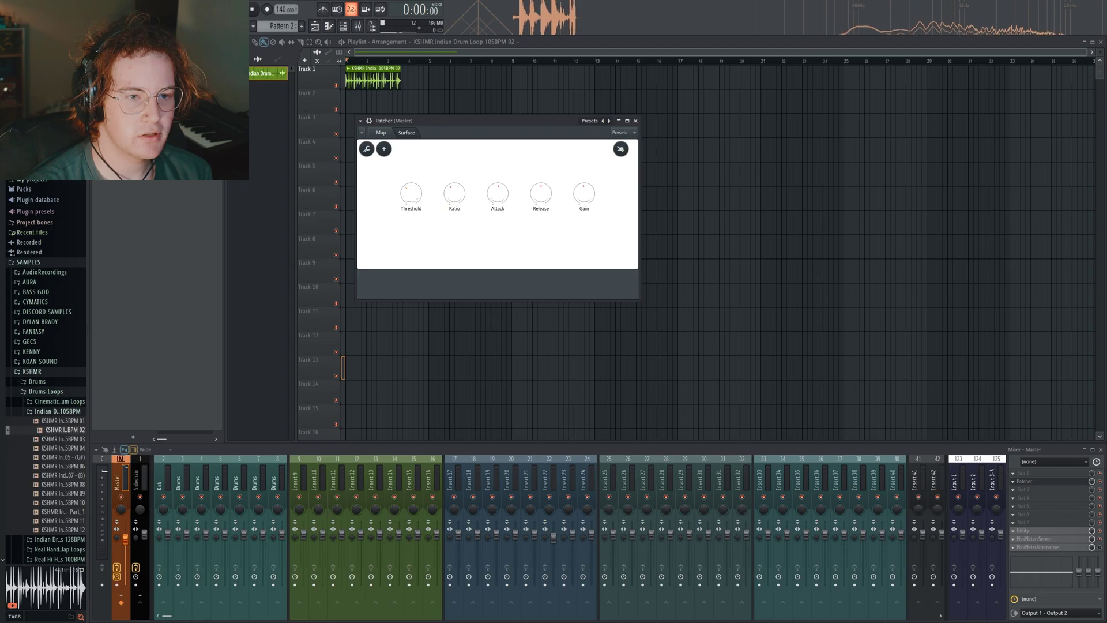
pyautogui.press('space')
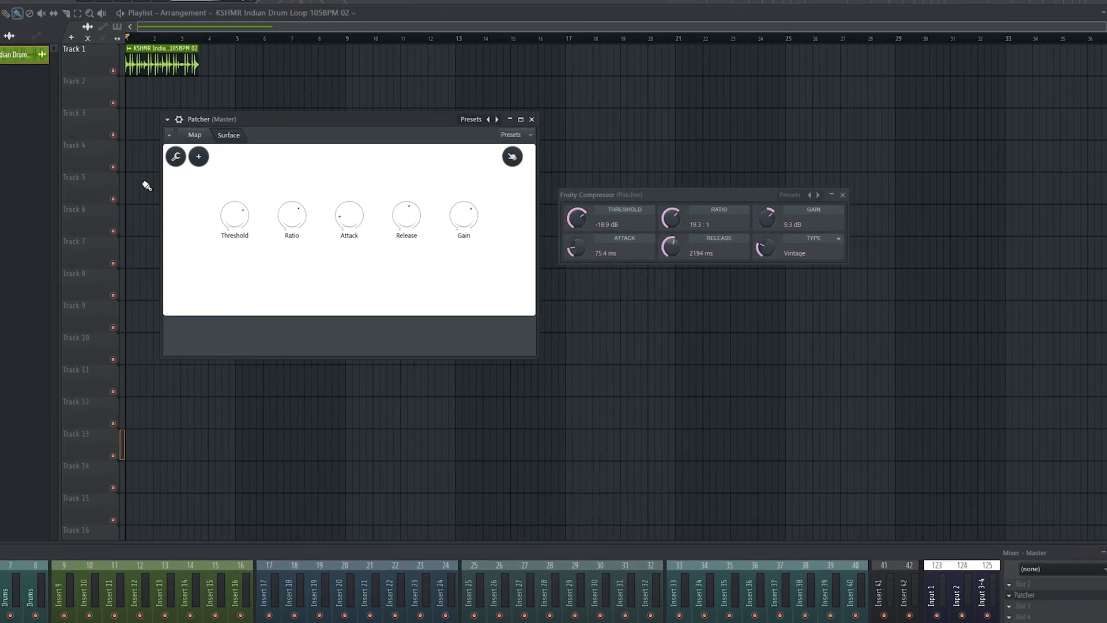
pyautogui.press('space')
pyautogui.moveTo(448, 224); pyautogui.dragTo(449, 193)
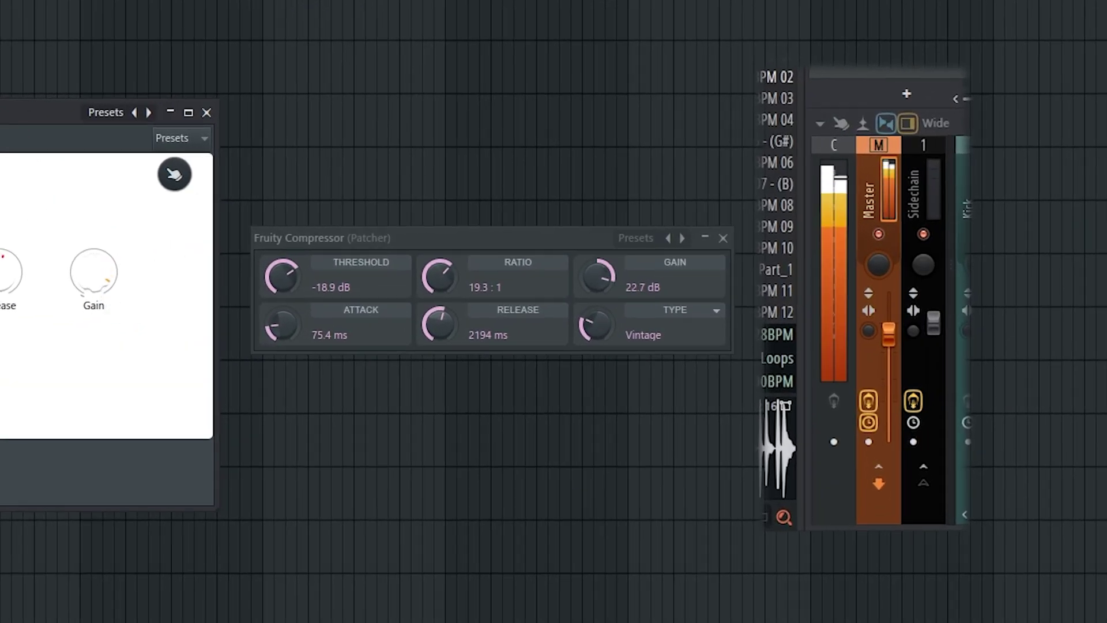
pyautogui.moveTo(93, 271); pyautogui.dragTo(94, 256)
pyautogui.press('space')
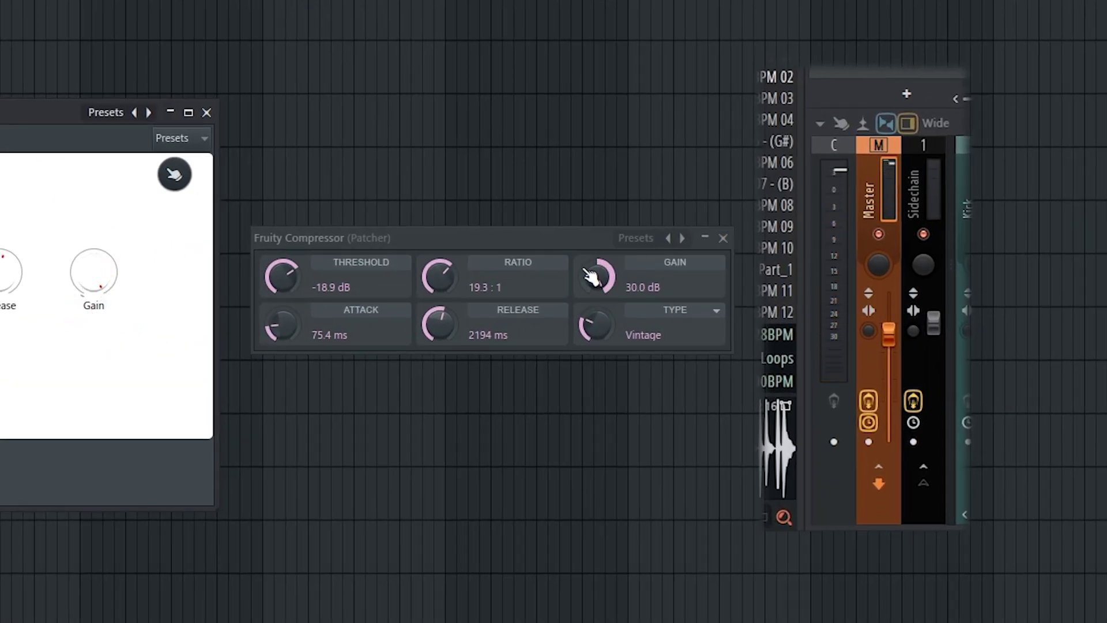
pyautogui.moveTo(584, 279); pyautogui.dragTo(584, 279)
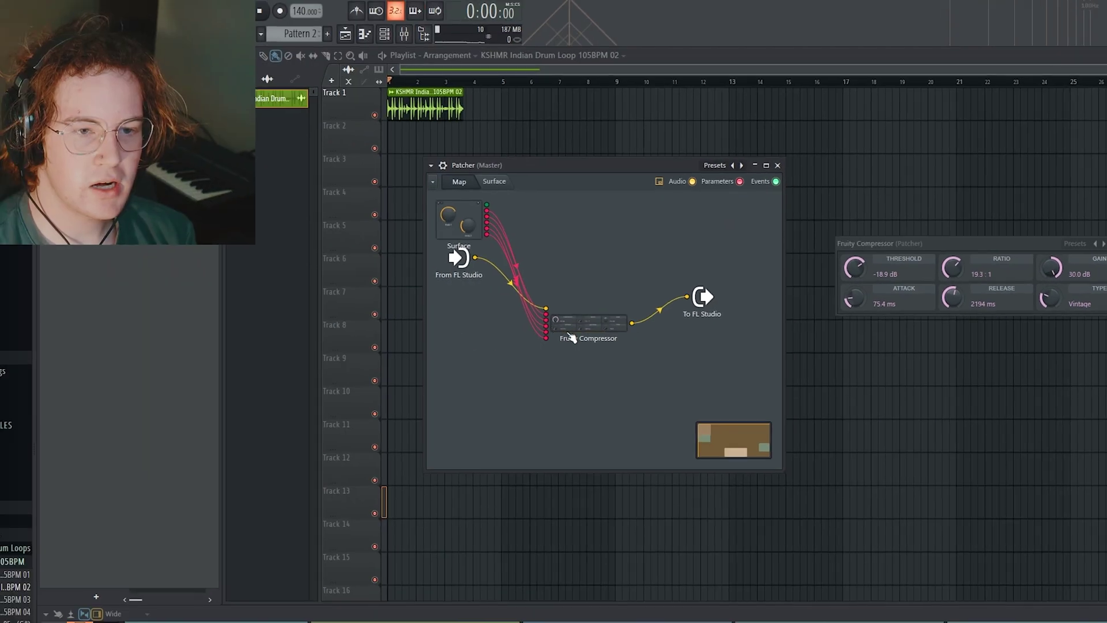
# Step: Move the Fruity Compressor module level with the output on the map and turn the surface Gain knob down to about 12.7 dB
pyautogui.moveTo(602, 324); pyautogui.dragTo(616, 293)
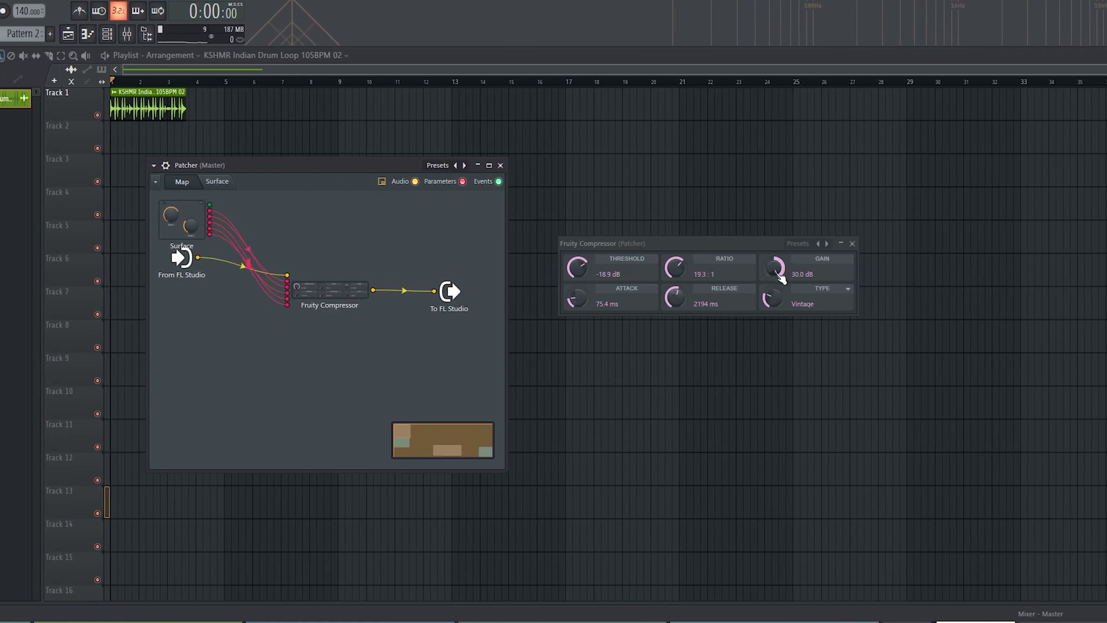
pyautogui.click(217, 181)
pyautogui.moveTo(468, 269); pyautogui.dragTo(462, 300)
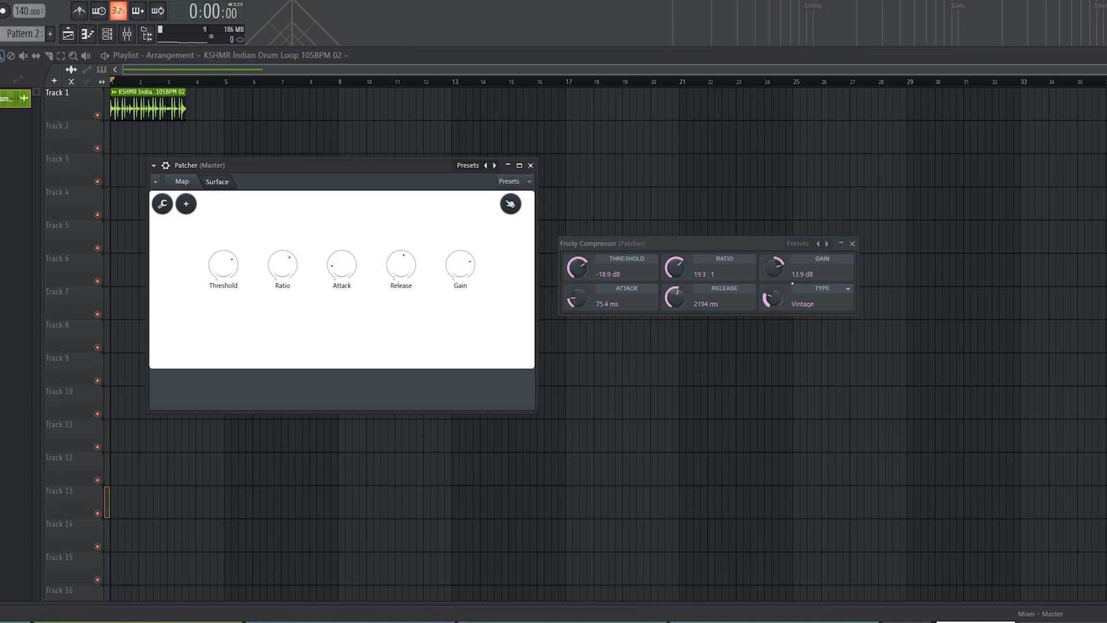
pyautogui.moveTo(465, 267); pyautogui.dragTo(464, 290)
# Step: Move the Surface module below the input on the map and add a Fruity Formula Controller effect
pyautogui.click(184, 184)
pyautogui.click(182, 181)
pyautogui.moveTo(217, 228); pyautogui.dragTo(214, 290)
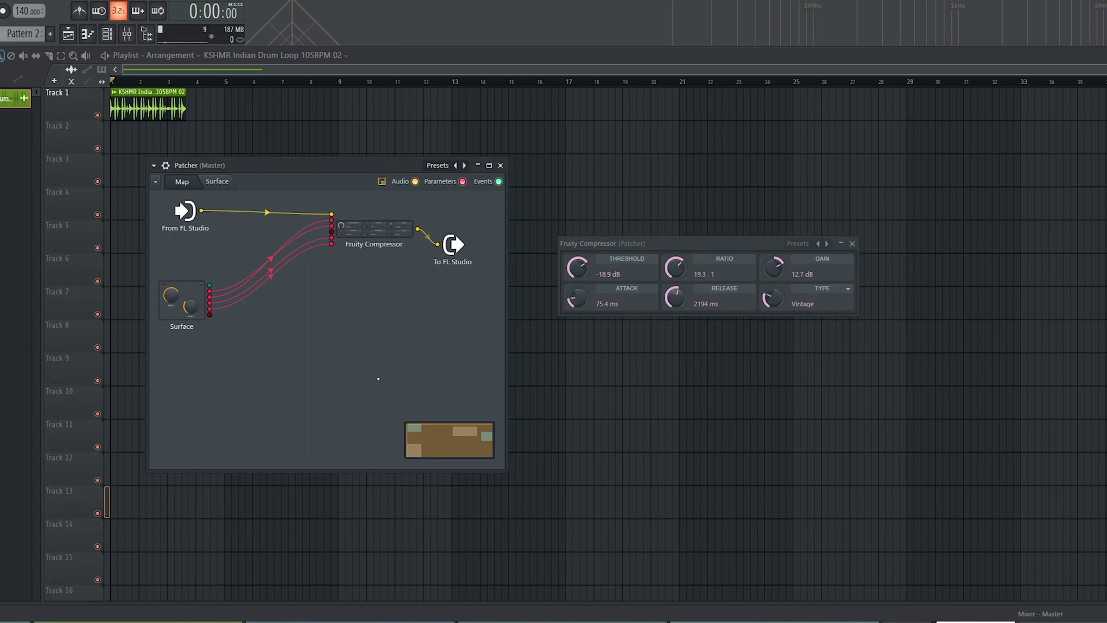
pyautogui.rightClick(262, 330)
pyautogui.moveTo(360, 346)
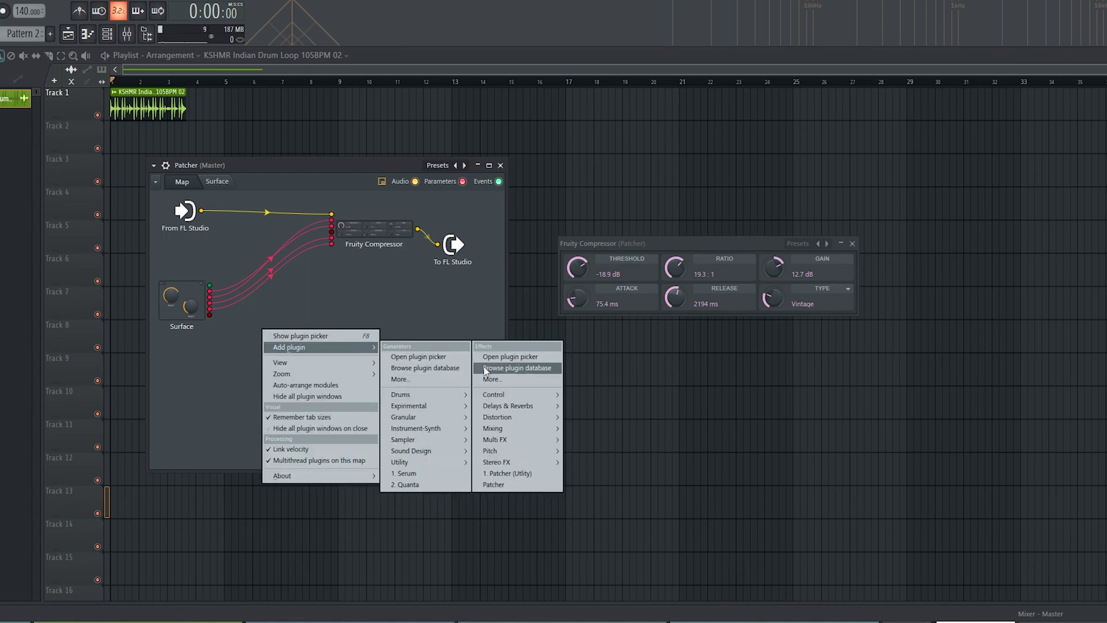
pyautogui.click(494, 379)
pyautogui.write('con')
pyautogui.doubleClick(248, 158)
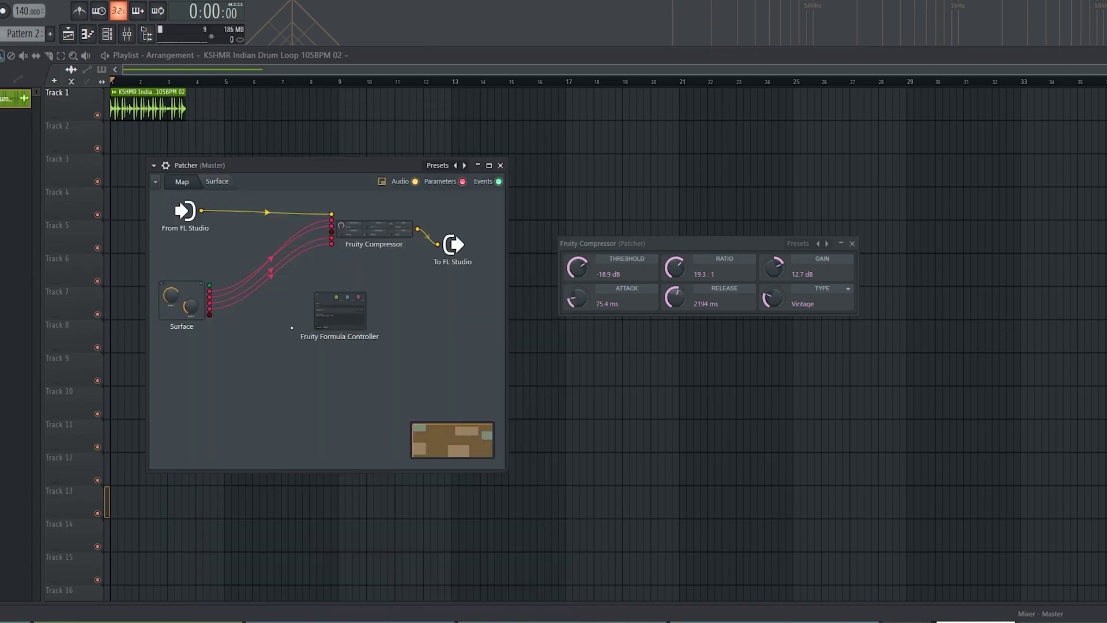
# Step: Load the "Multiply and add" mapping preset in the Fruity Formula Controller and change its formula to a*(1/3)+c
pyautogui.click(324, 320)
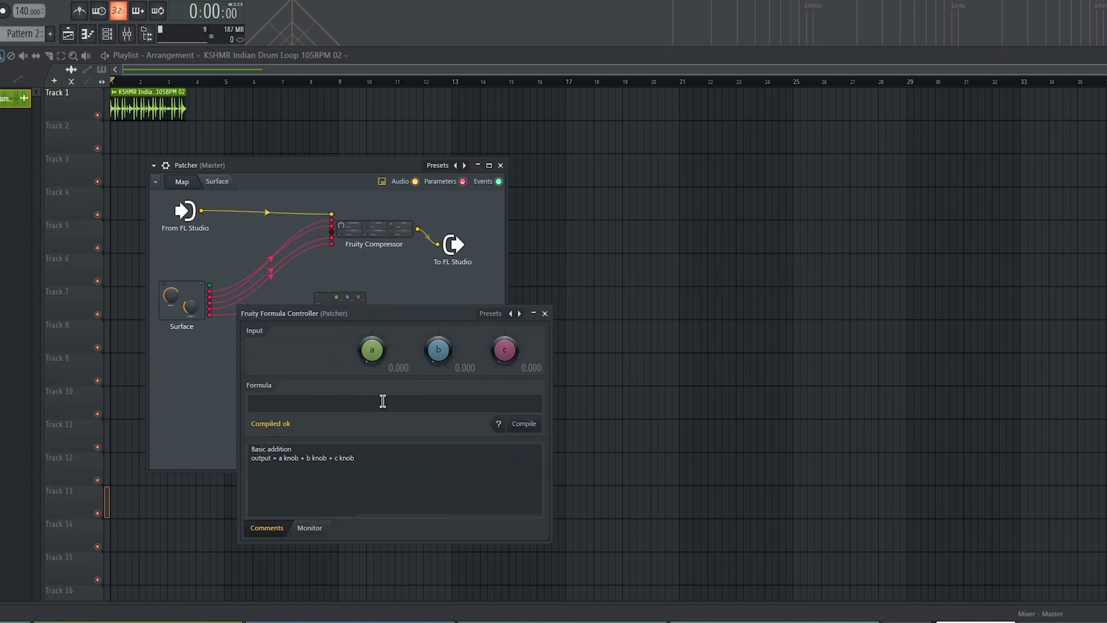
pyautogui.click(499, 314)
pyautogui.moveTo(563, 367)
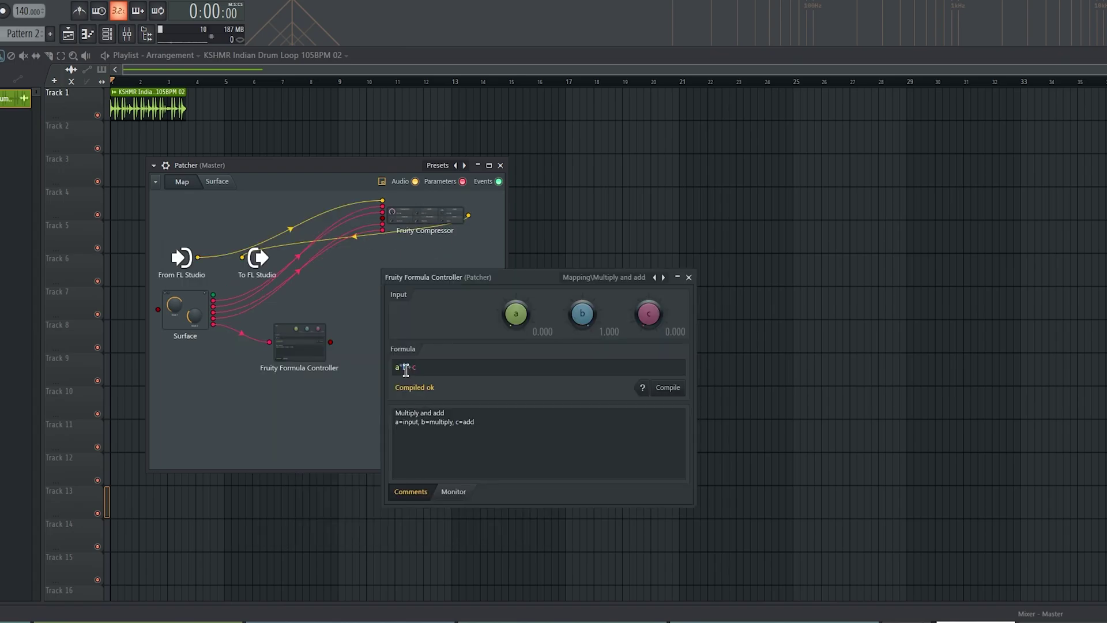
pyautogui.click(406, 369)
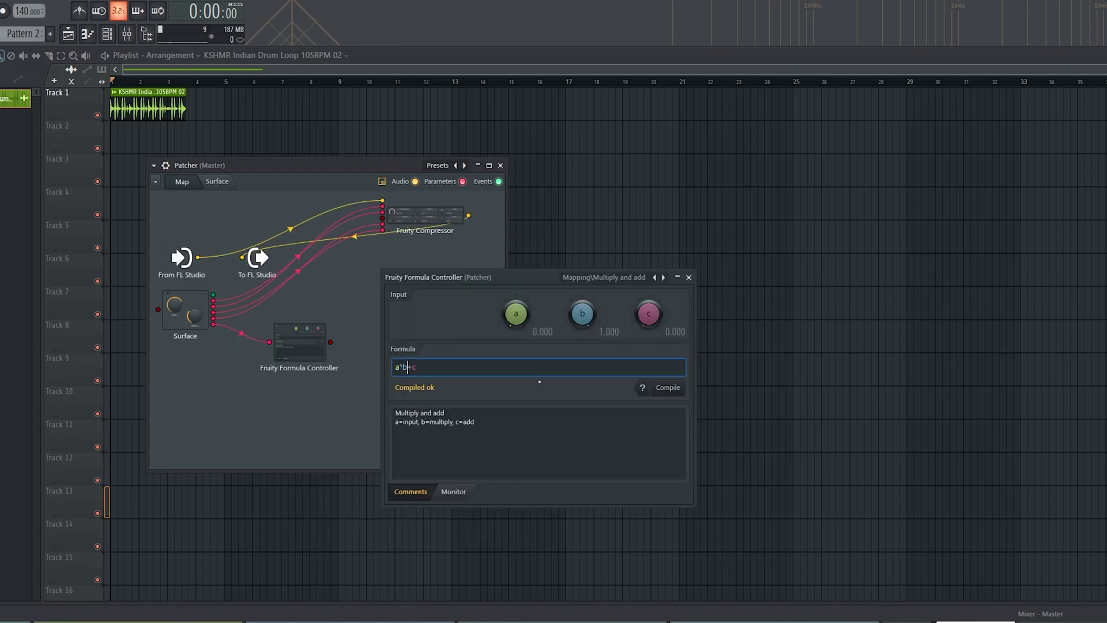
pyautogui.press('BackSpace')
pyautogui.press('BackSpace')
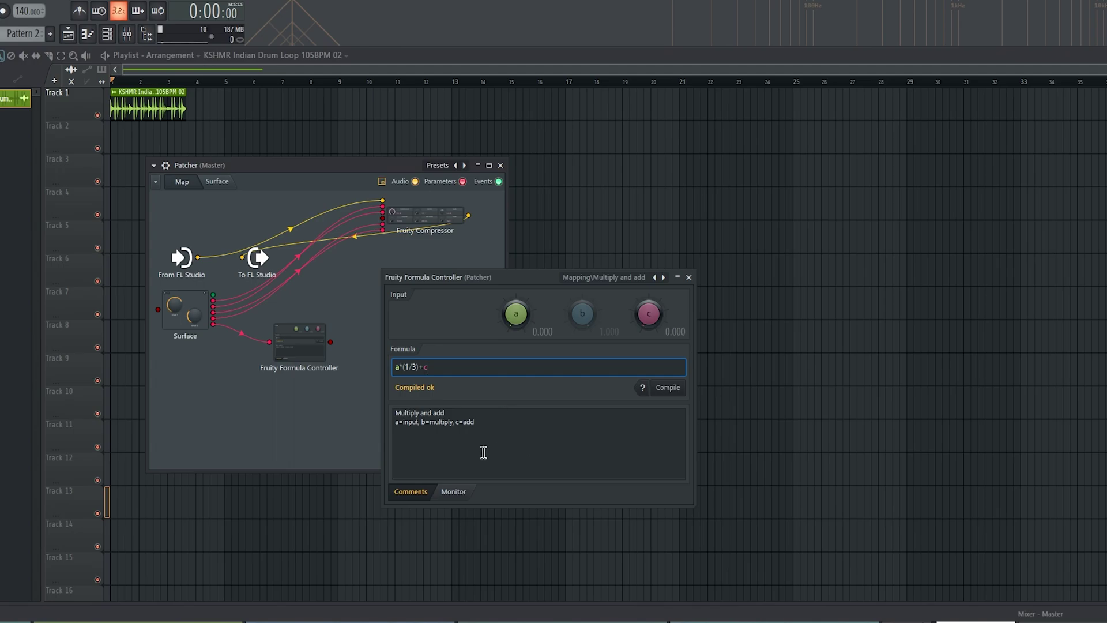
# Step: Connect the formula controller's output to the compressor and test the surface Gain knob
pyautogui.click(424, 217)
pyautogui.click(217, 181)
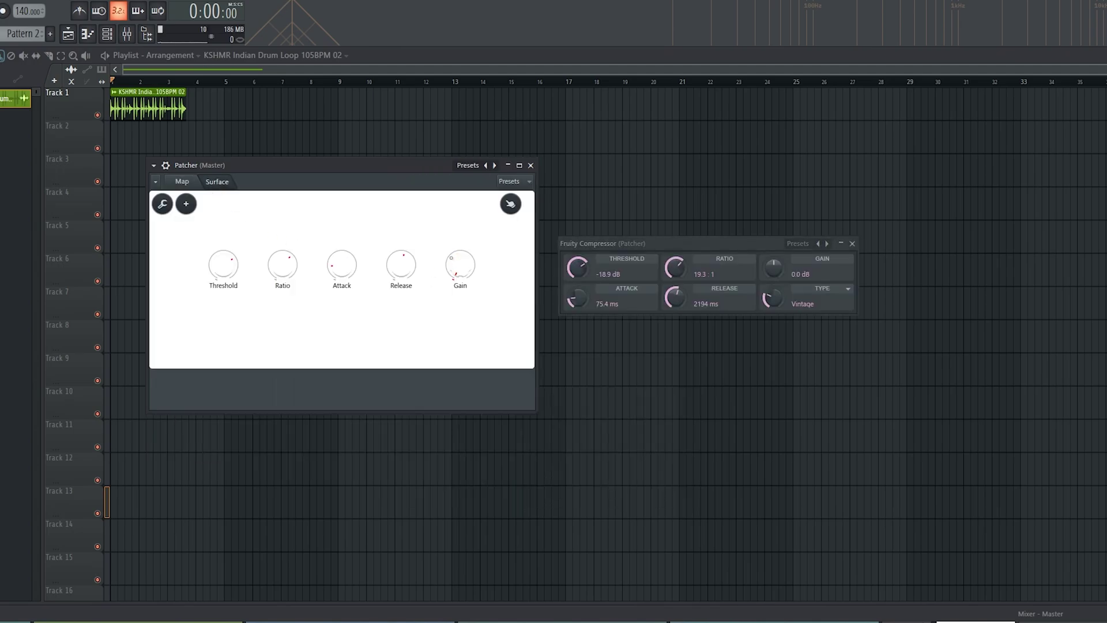
pyautogui.moveTo(460, 265); pyautogui.dragTo(460, 274)
pyautogui.moveTo(460, 265); pyautogui.dragTo(461, 282)
pyautogui.click(182, 182)
# Step: Change the formula controller's formula to a*(1/3)+(1/3), check the surface Gain knob and close the controller
pyautogui.doubleClick(314, 353)
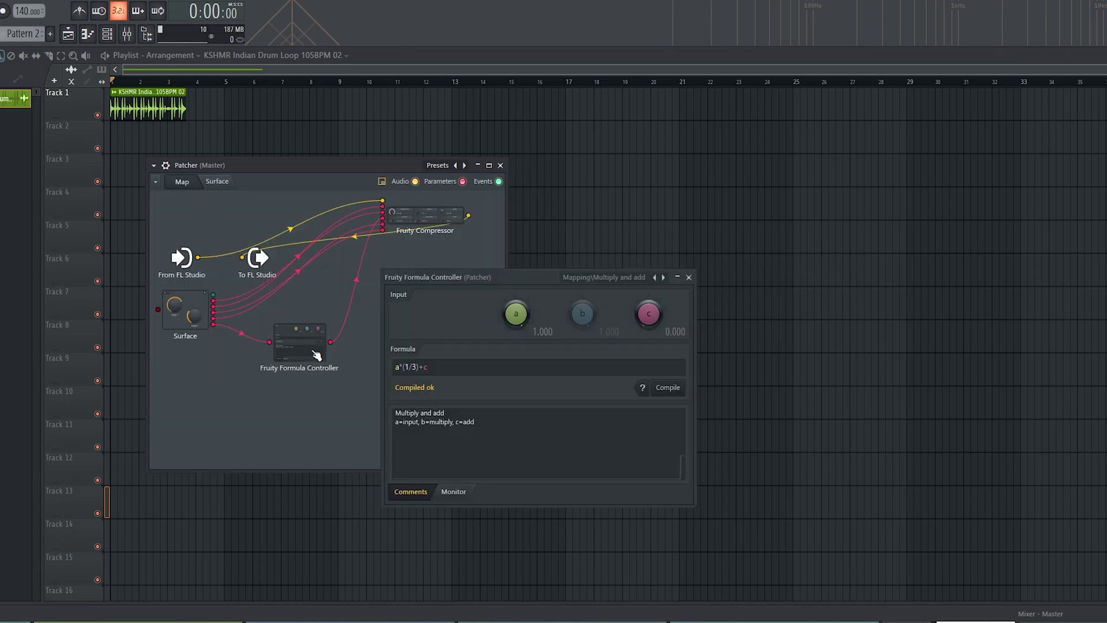
pyautogui.click(431, 369)
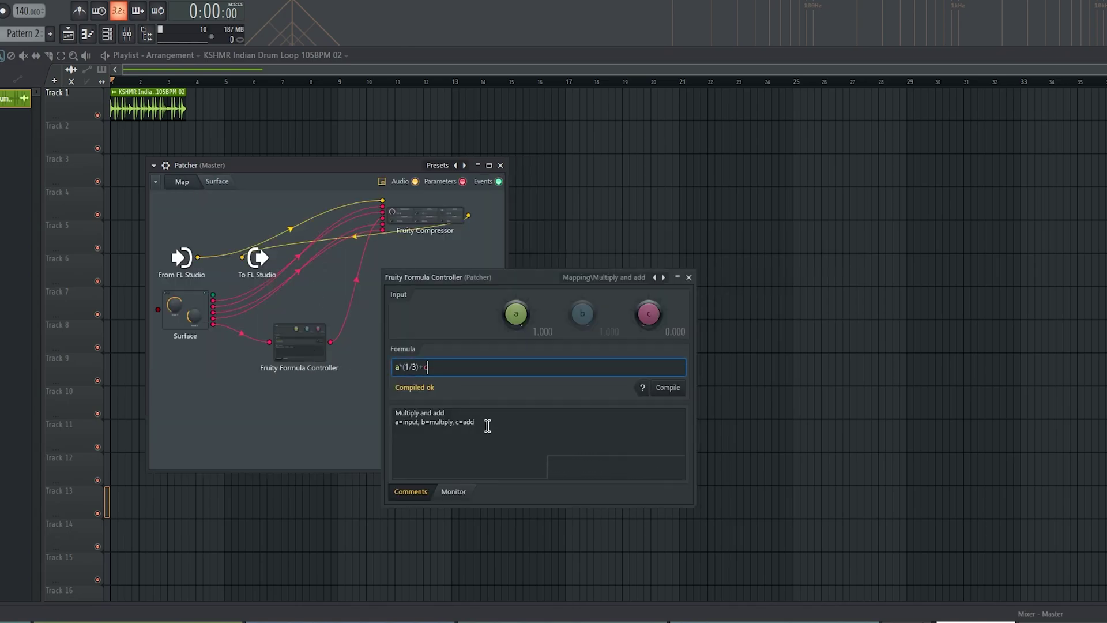
pyautogui.press('BackSpace')
pyautogui.write('20')
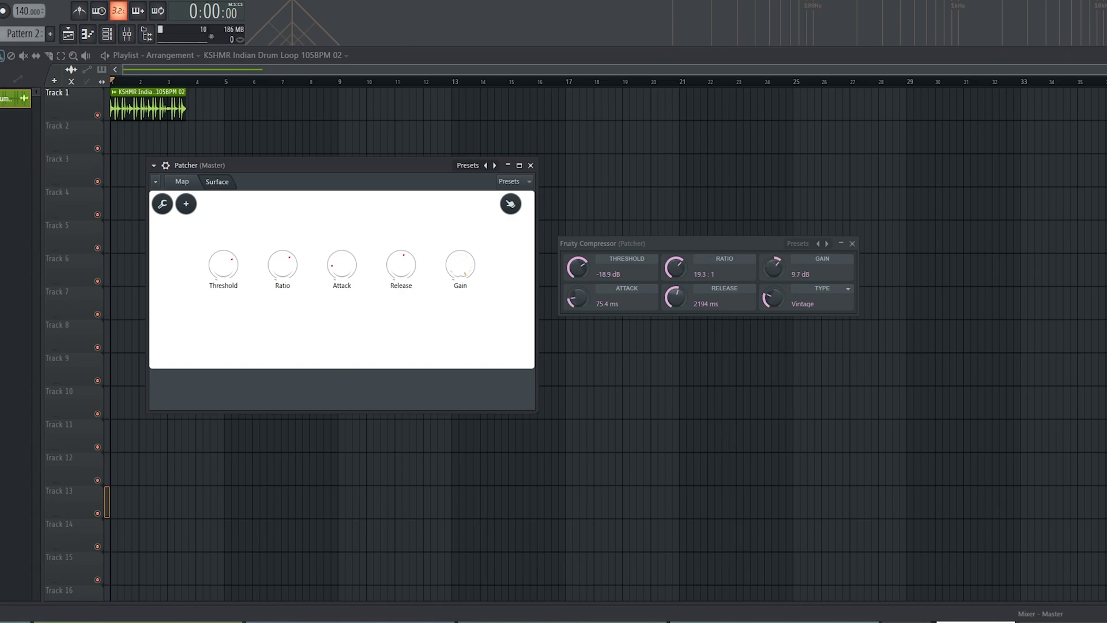
pyautogui.click(181, 181)
pyautogui.click(301, 385)
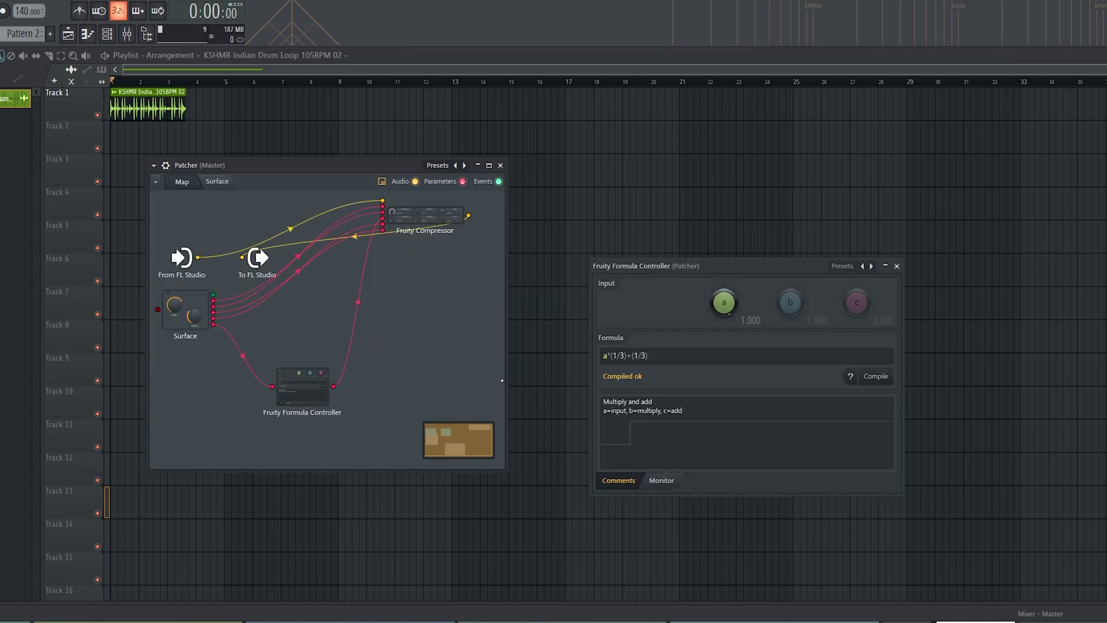
pyautogui.click(897, 267)
# Step: Add a Fruity Peak Controller effect to the Patcher map and close its window
pyautogui.rightClick(322, 387)
pyautogui.moveTo(352, 403)
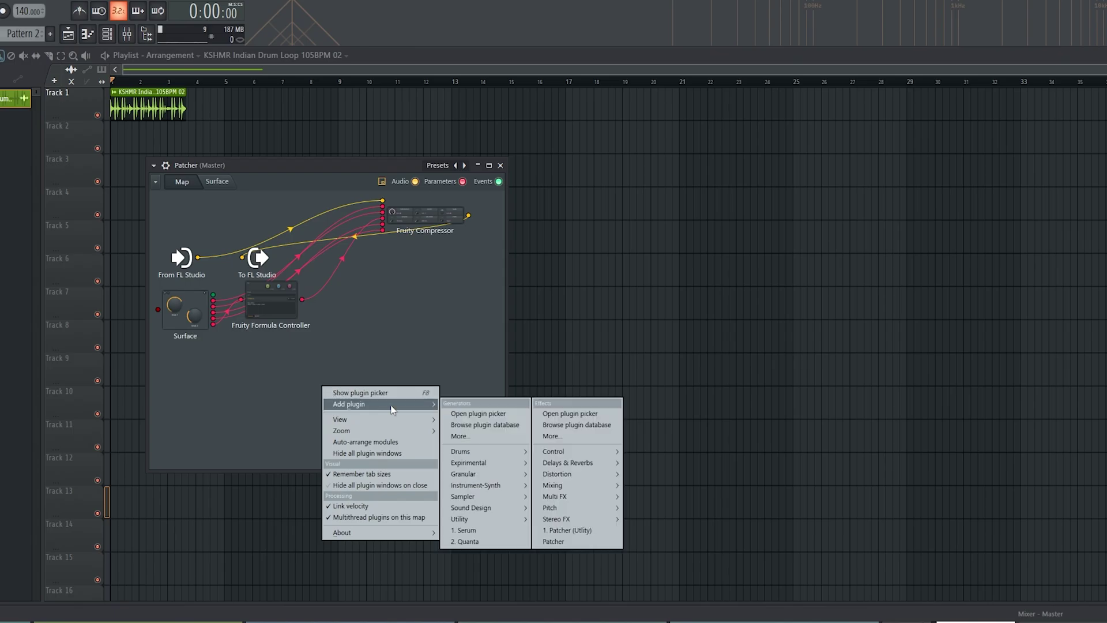
pyautogui.click(550, 435)
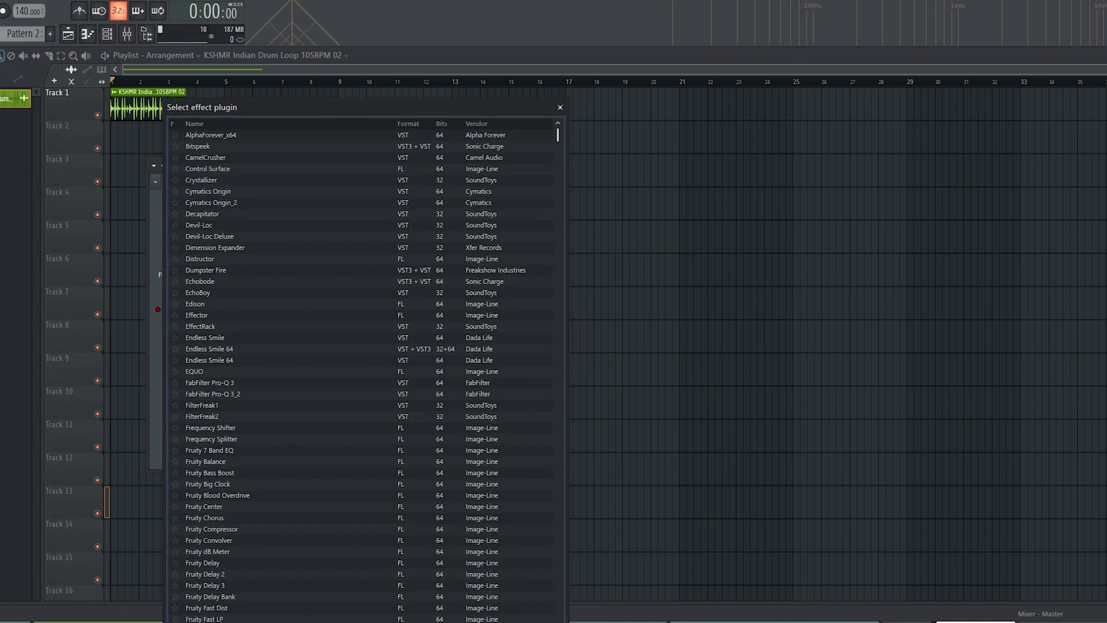
pyautogui.write('peak')
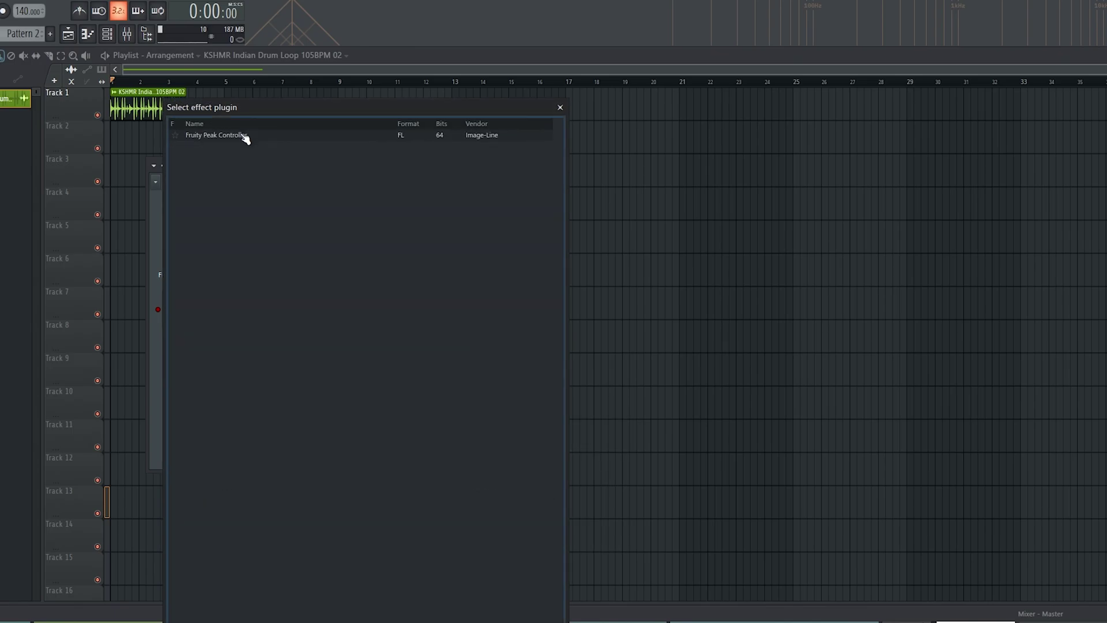
pyautogui.doubleClick(246, 138)
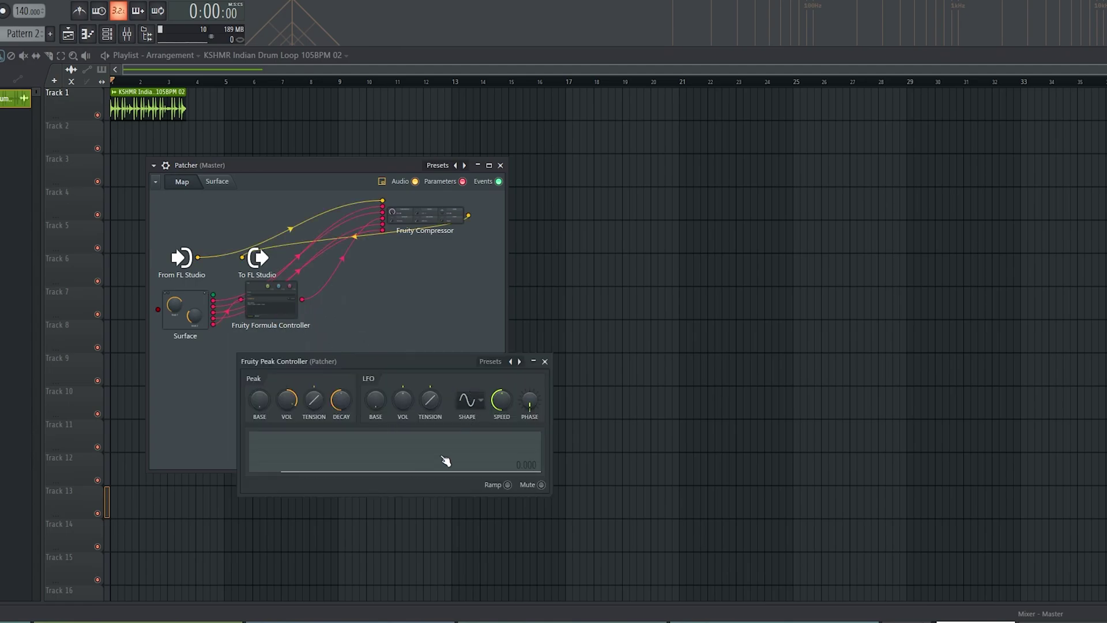
pyautogui.click(544, 361)
# Step: Enable the peak controller's Peak+LFO controller output and move the module closer to the Surface module on the map
pyautogui.rightClick(396, 369)
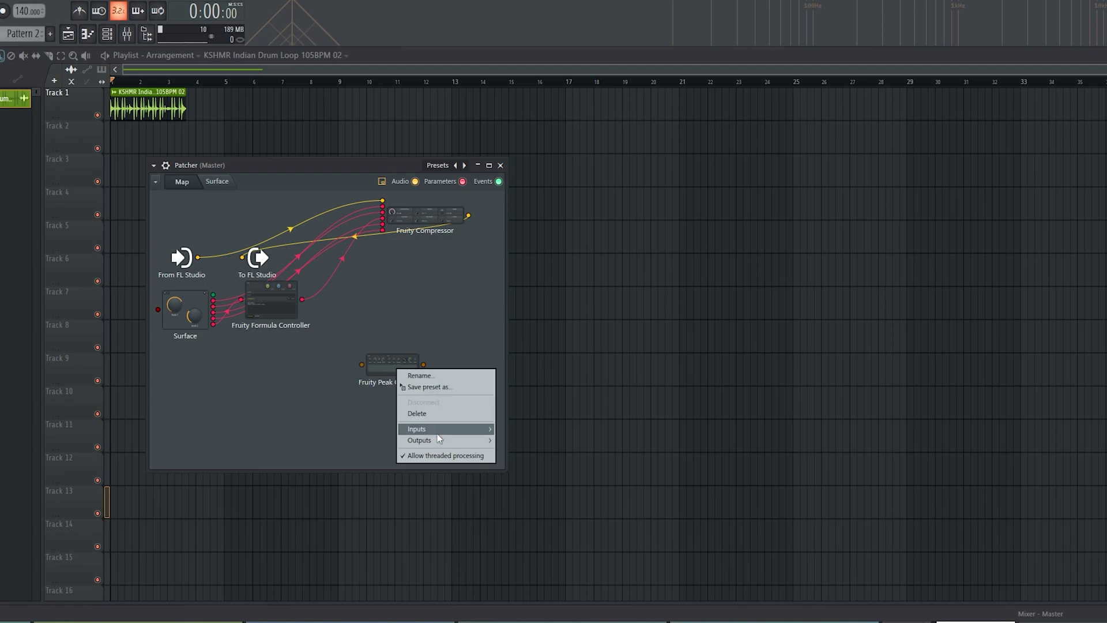
pyautogui.moveTo(437, 440)
pyautogui.moveTo(522, 452)
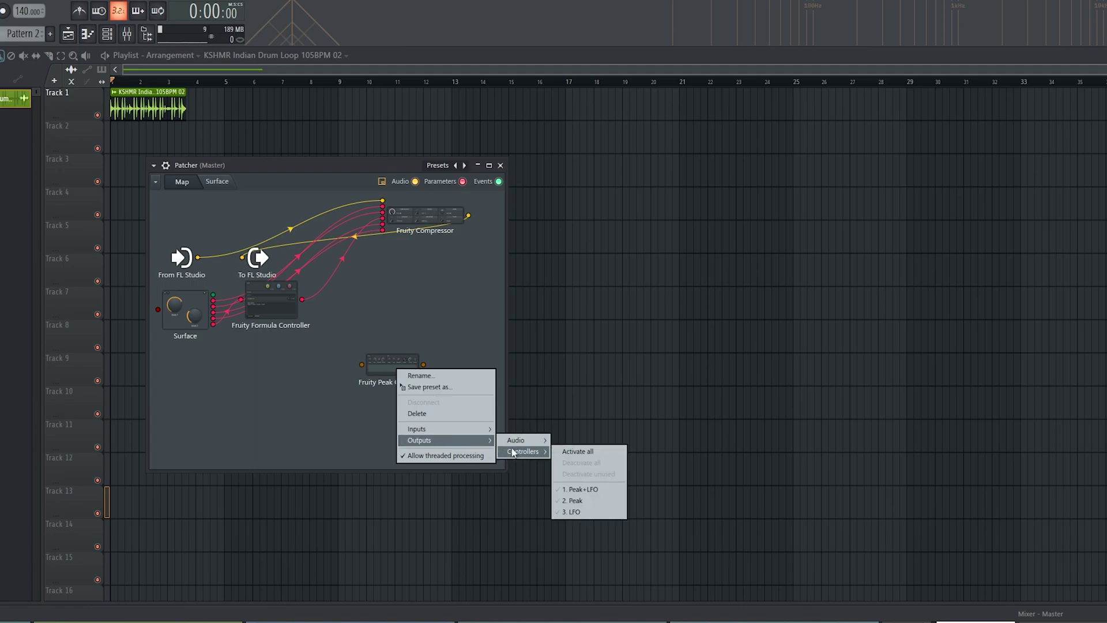
pyautogui.click(586, 489)
pyautogui.moveTo(398, 360); pyautogui.dragTo(325, 362)
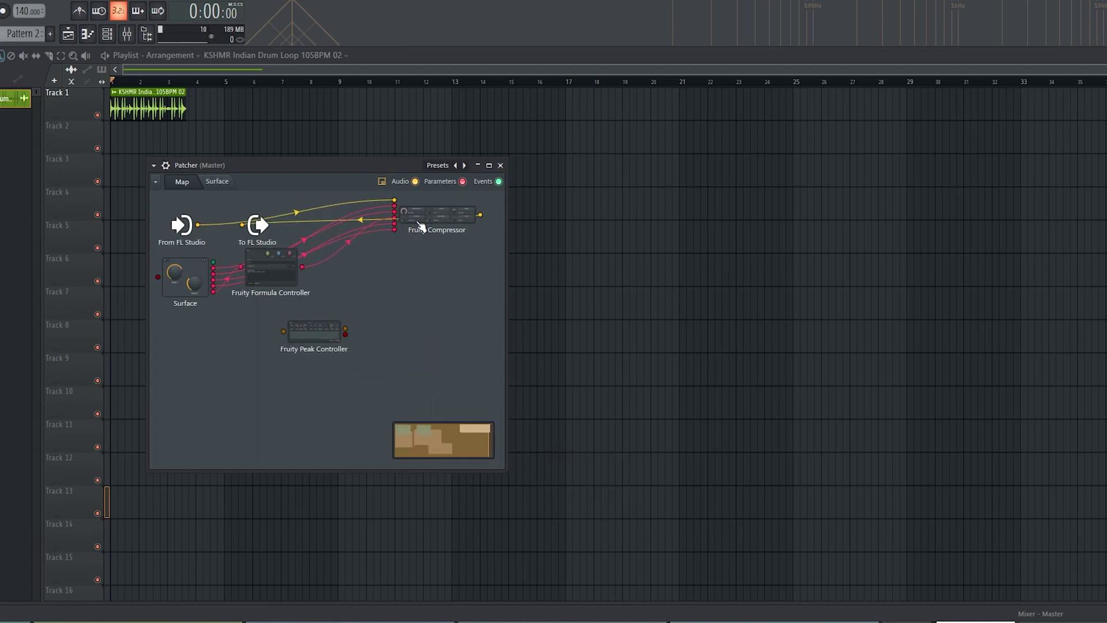
# Step: Connect the peak controller's output to the compressor's threshold and feed it the audio from the FL Studio input
pyautogui.doubleClick(442, 215)
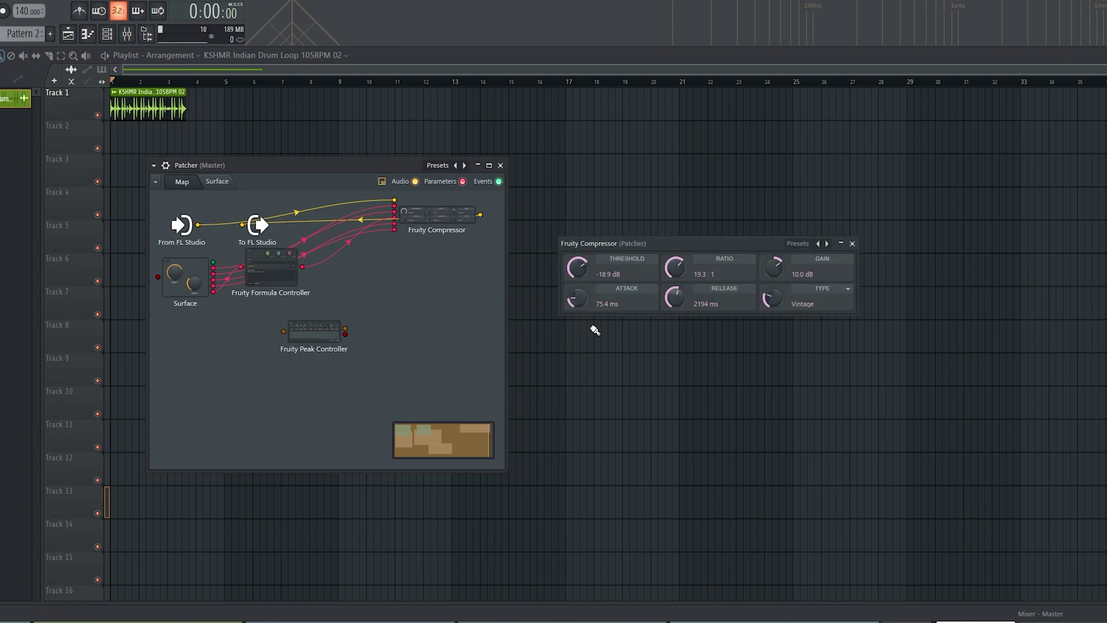
pyautogui.rightClick(588, 269)
pyautogui.click(593, 290)
pyautogui.moveTo(347, 335); pyautogui.dragTo(394, 206)
pyautogui.moveTo(311, 335); pyautogui.dragTo(350, 335)
pyautogui.moveTo(197, 224); pyautogui.dragTo(307, 355)
# Step: Play the drum loop, open its audio clip settings and check how the compressor's threshold follows the signal
pyautogui.press('space')
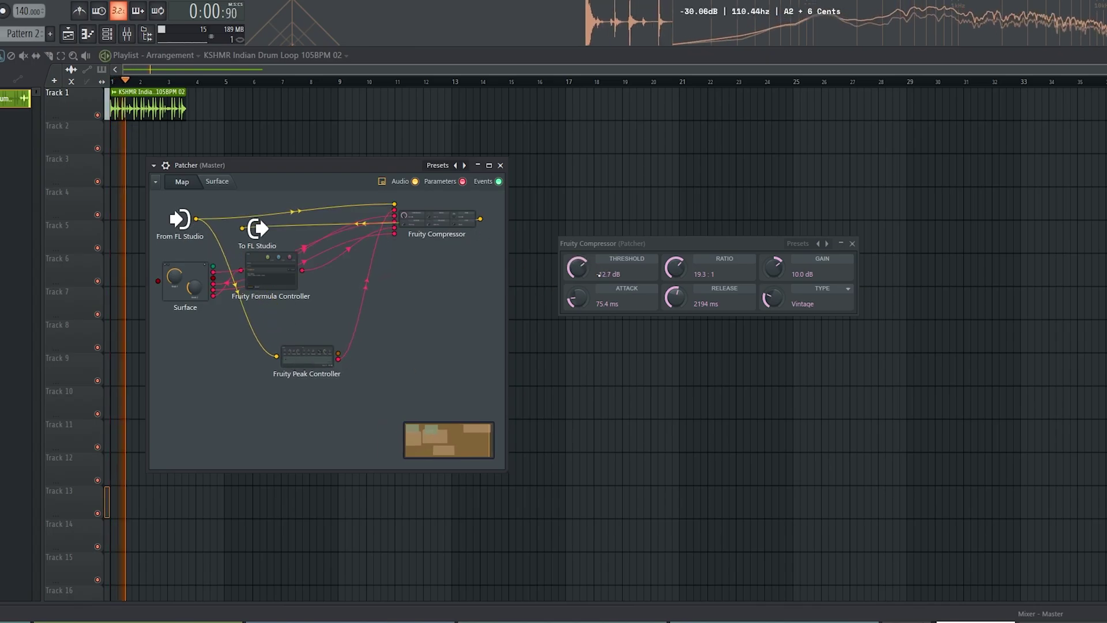
pyautogui.click(139, 95)
pyautogui.doubleClick(138, 95)
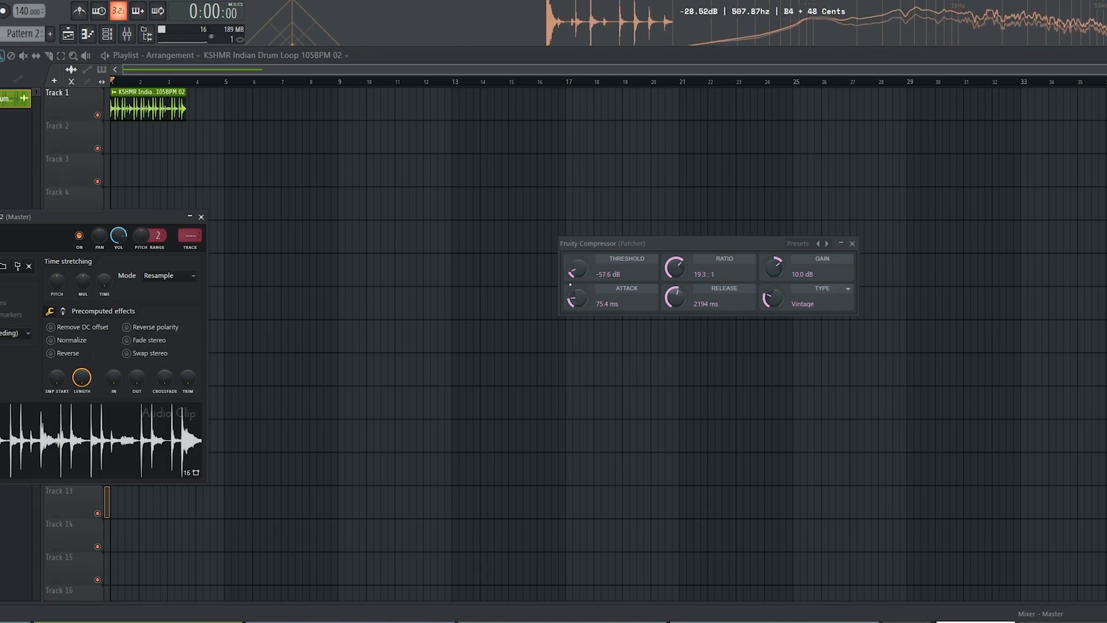
pyautogui.click(619, 287)
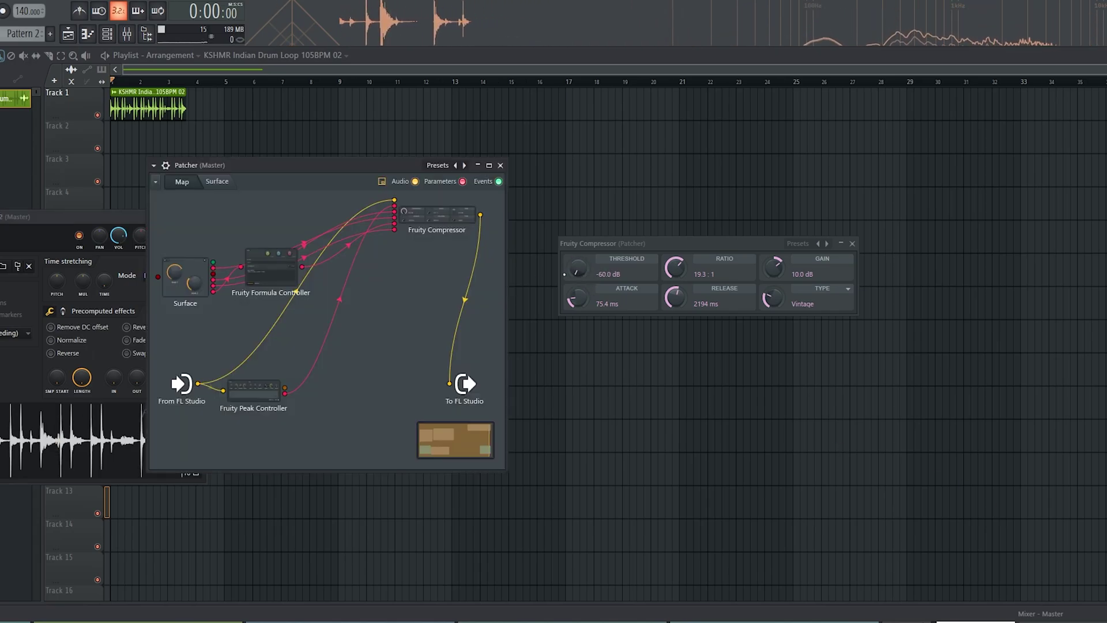
# Step: Add a second Fruity Formula Controller effect and place it between the peak controller and the compressor
pyautogui.rightClick(351, 380)
pyautogui.moveTo(398, 397)
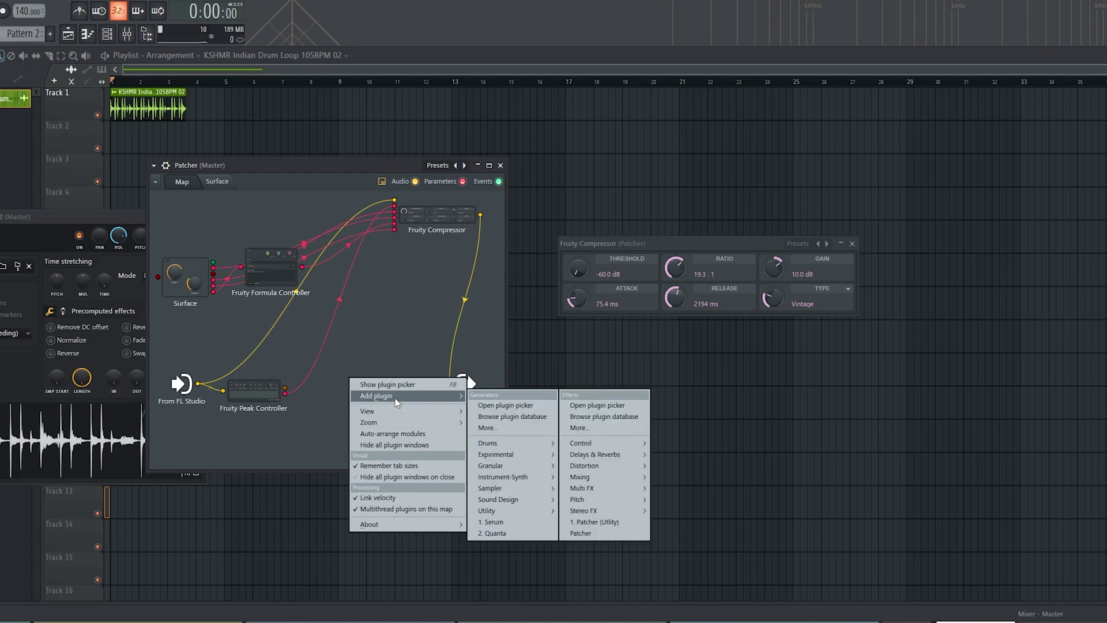
pyautogui.click(614, 427)
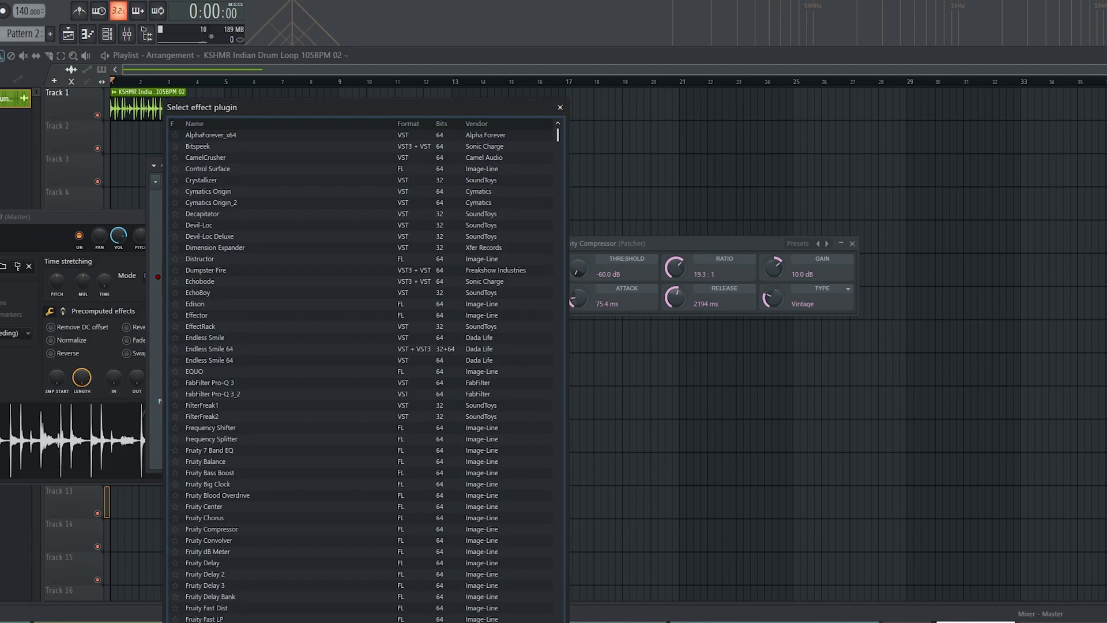
pyautogui.write('fo')
pyautogui.doubleClick(221, 146)
pyautogui.moveTo(374, 365); pyautogui.dragTo(353, 339)
# Step: Route the peak controller through the second formula controller to the compressor's threshold, enabling the formula controller's output
pyautogui.moveTo(285, 394); pyautogui.dragTo(327, 330)
pyautogui.click(343, 338)
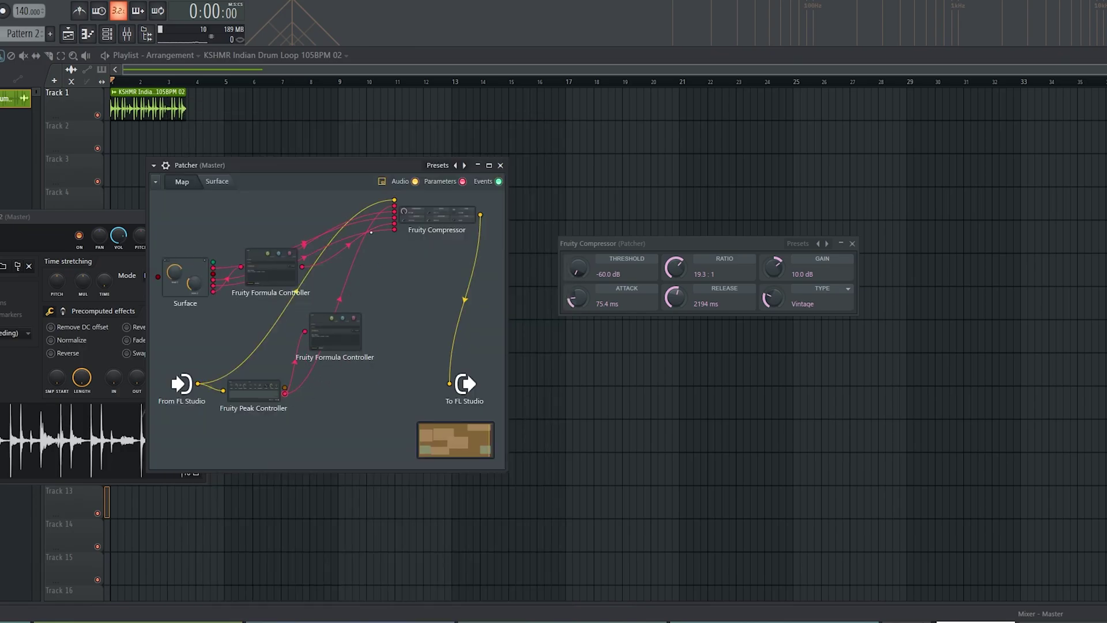
pyautogui.rightClick(344, 337)
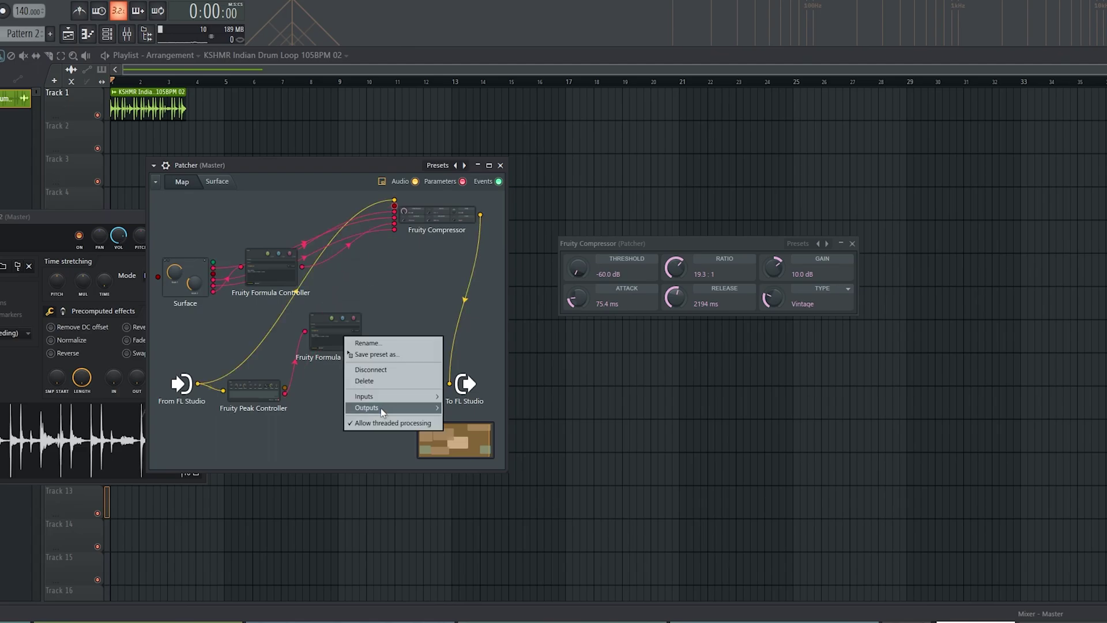
pyautogui.moveTo(415, 408)
pyautogui.moveTo(479, 408)
pyautogui.click(527, 447)
pyautogui.moveTo(366, 331); pyautogui.dragTo(395, 206)
# Step: Move the peak controller nearer to the second formula controller and undo the formula controller's last move
pyautogui.rightClick(333, 323)
pyautogui.click(287, 434)
pyautogui.moveTo(271, 396); pyautogui.dragTo(285, 378)
pyautogui.moveTo(342, 334); pyautogui.dragTo(345, 362)
pyautogui.rightClick(346, 362)
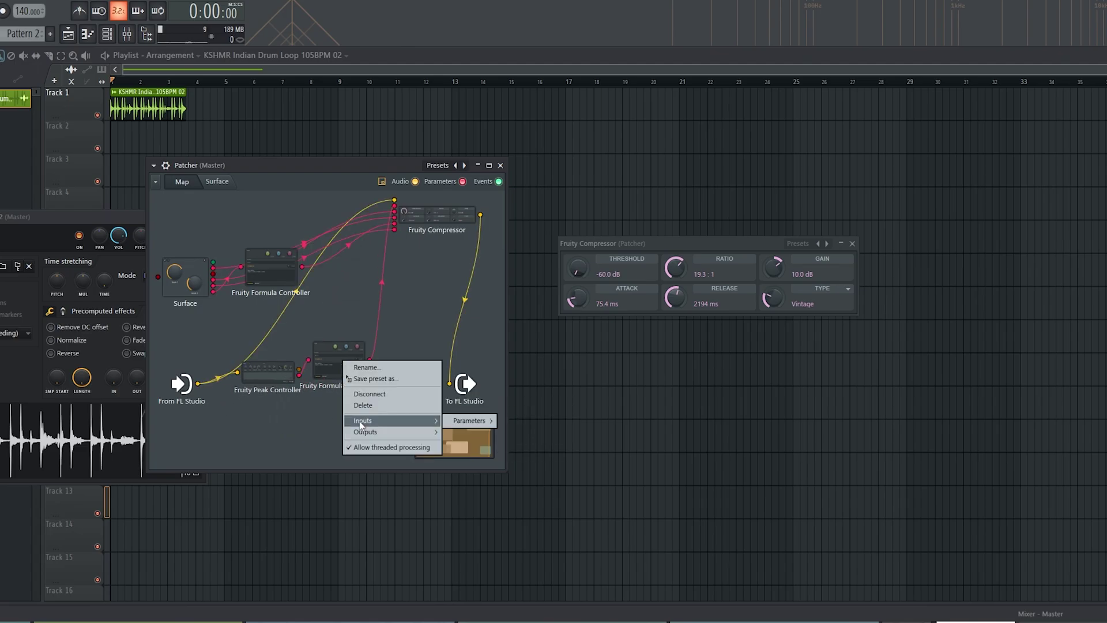
pyautogui.press('Escape')
pyautogui.hotkey('ctrl', 'z')
# Step: Check the parameter inputs available on the second formula controller and the peak controller, and move both modules lower on the map
pyautogui.rightClick(352, 344)
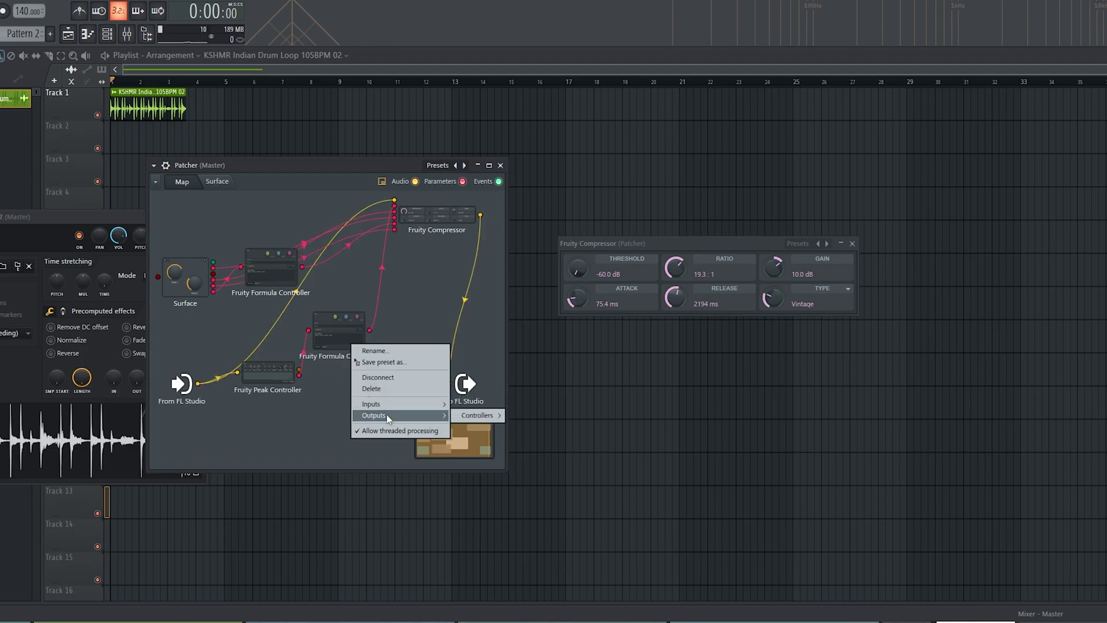
pyautogui.moveTo(476, 407)
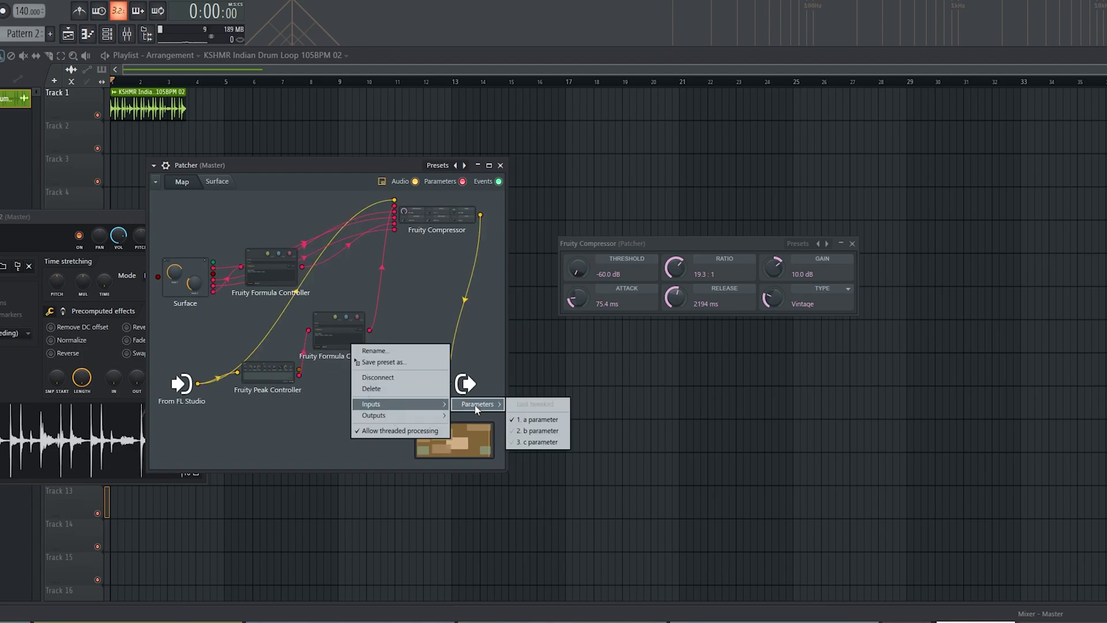
pyautogui.rightClick(272, 372)
pyautogui.moveTo(399, 443)
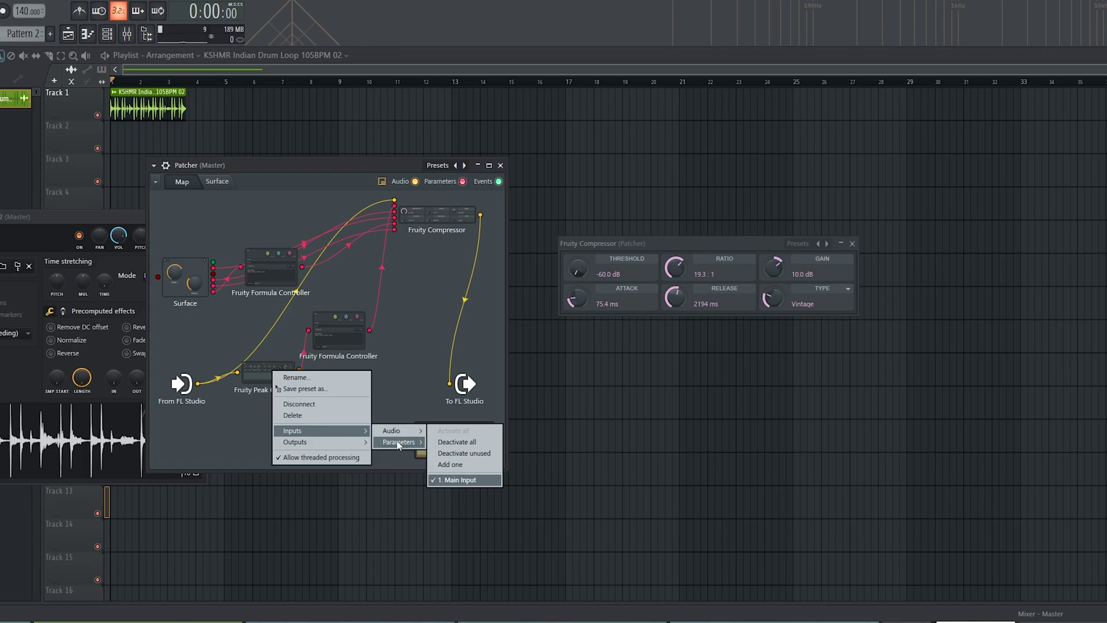
pyautogui.click(263, 400)
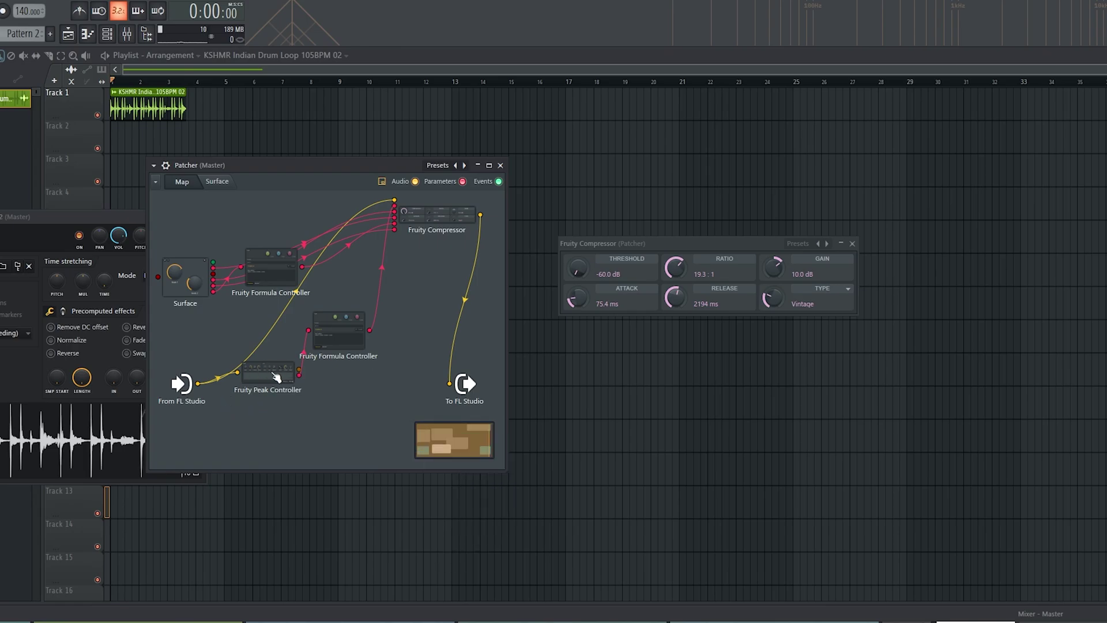
pyautogui.moveTo(279, 374); pyautogui.dragTo(285, 394)
pyautogui.moveTo(350, 342); pyautogui.dragTo(359, 368)
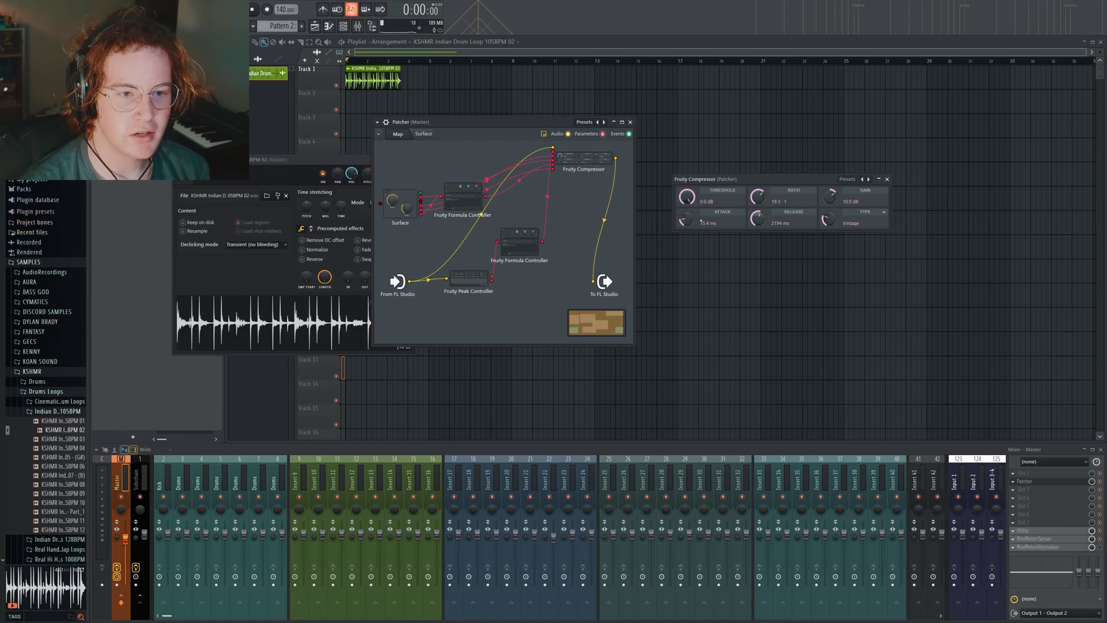
# Step: Load the 60 Hz Hum Remover preset in Patcher, view its surface and reopen the preset list
pyautogui.rightClick(594, 127)
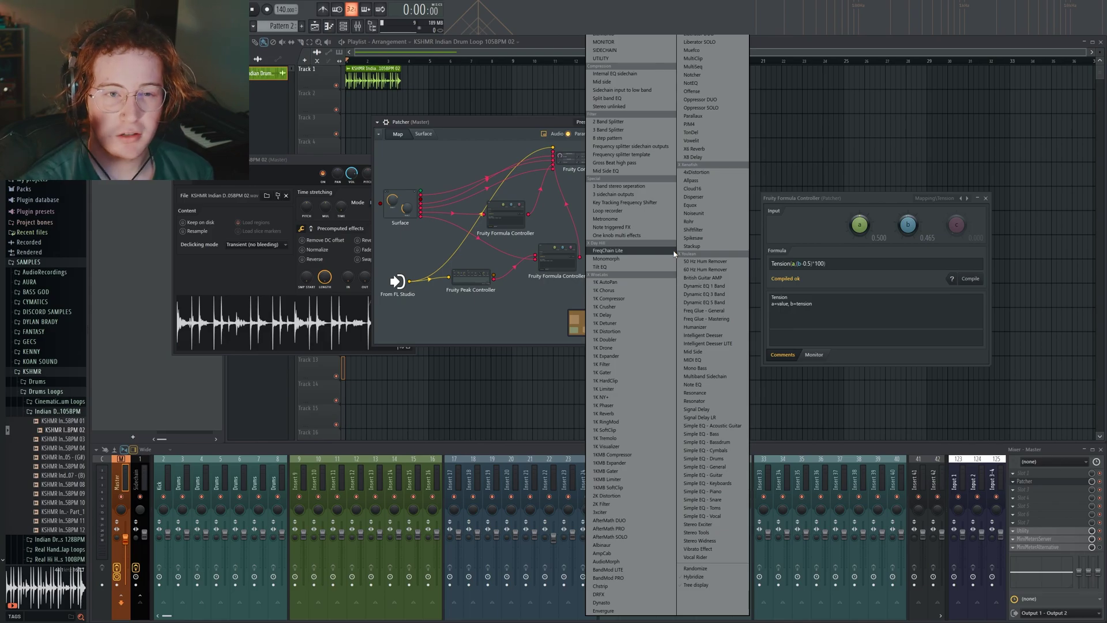
pyautogui.click(705, 269)
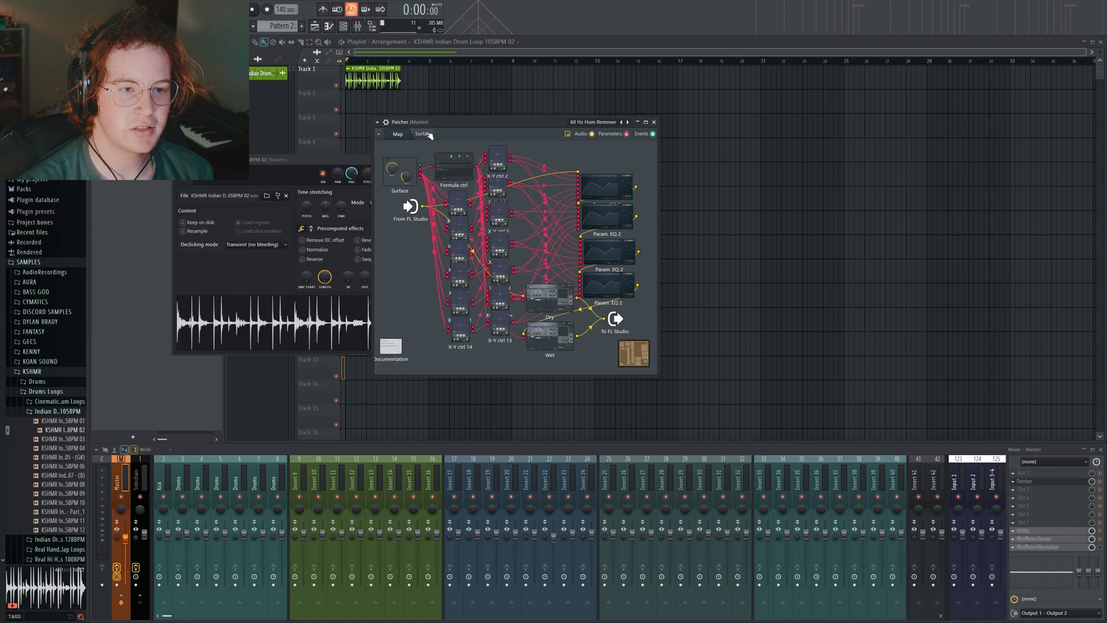
pyautogui.click(424, 134)
pyautogui.click(531, 127)
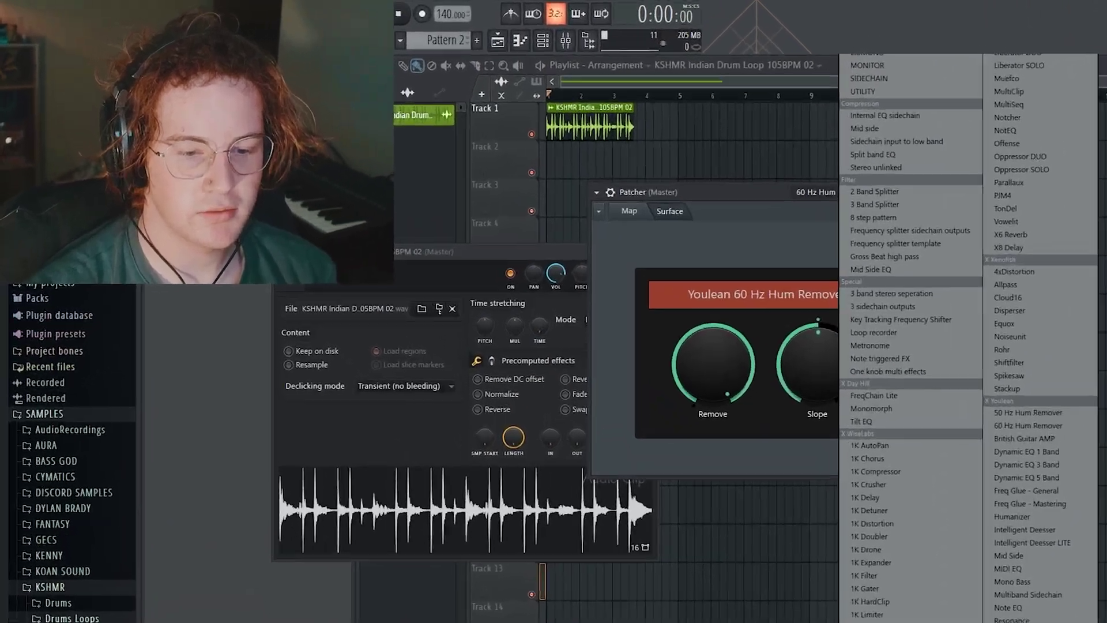
pyautogui.click(449, 190)
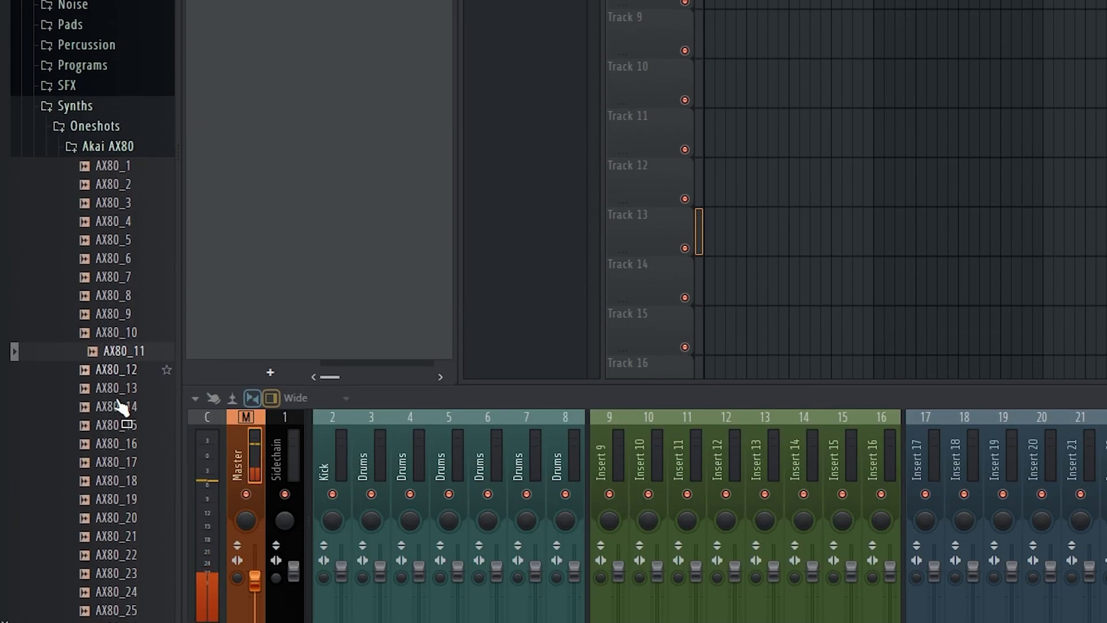
# Step: Browse the synth one-shot samples in the Akai AX80, Ensoniq ESQ-1 and Korg Poly-800 folders
pyautogui.scroll(-8, 123, 404)
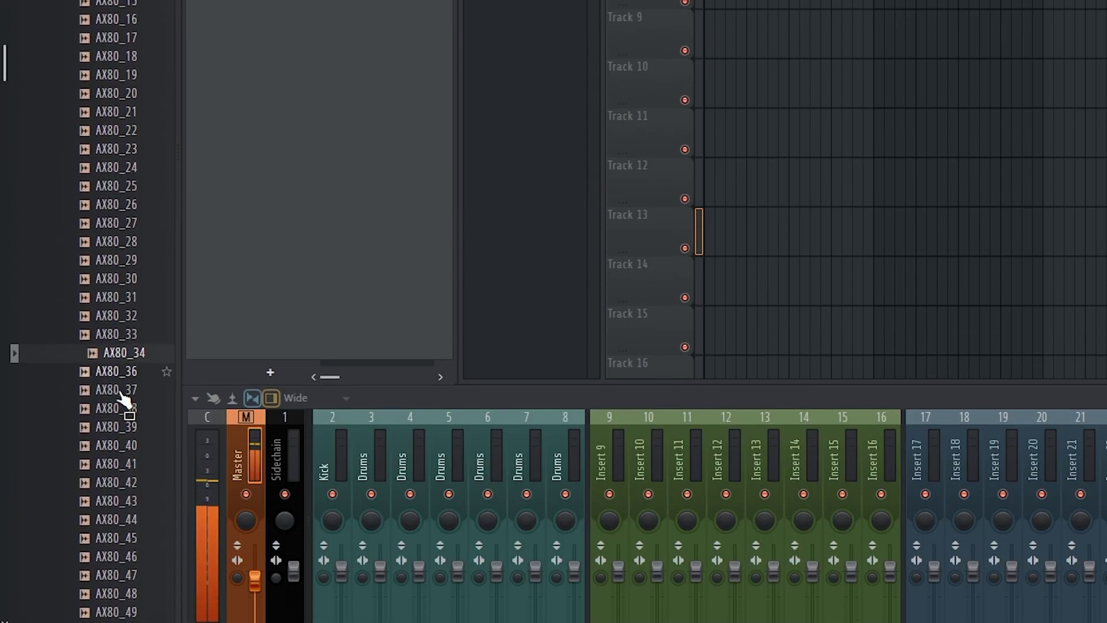
pyautogui.scroll(-10, 120, 392)
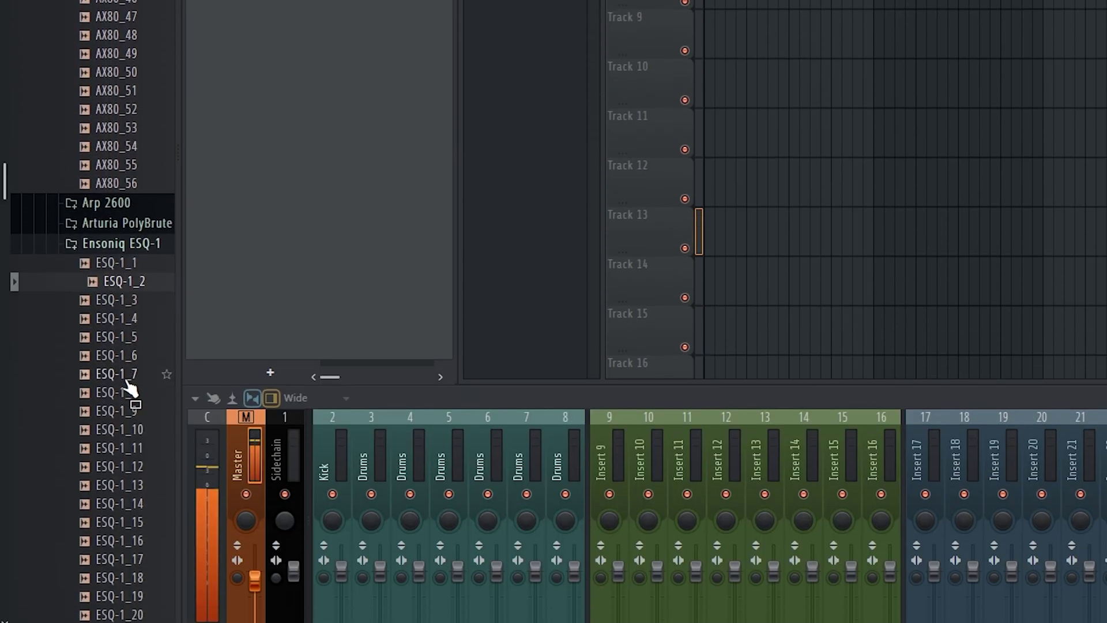
pyautogui.scroll(-10, 128, 380)
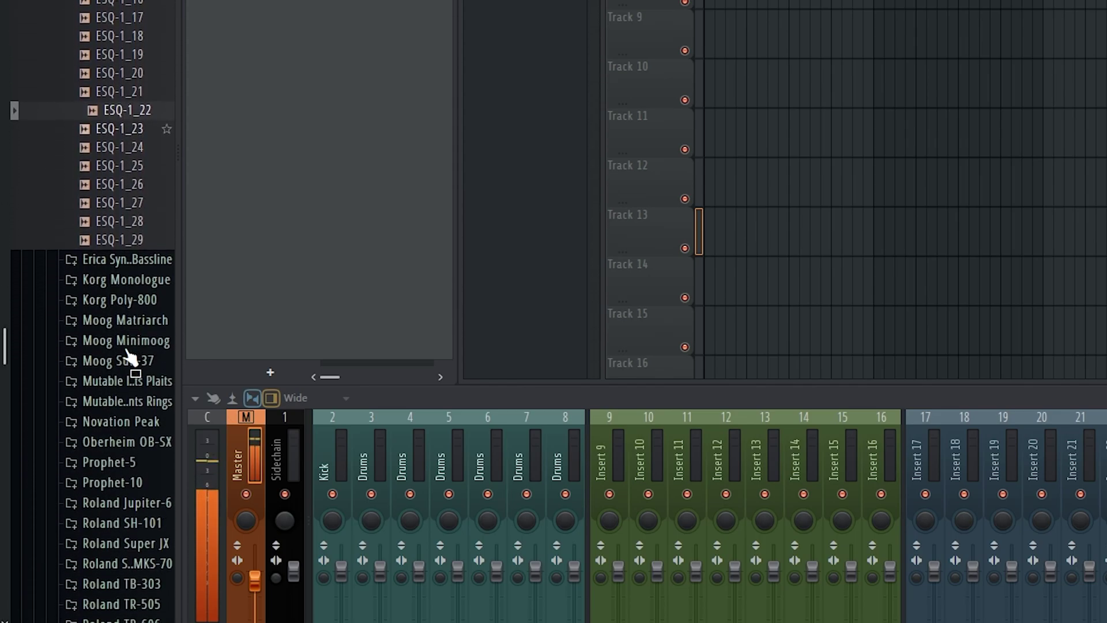
pyautogui.click(135, 309)
pyautogui.click(135, 329)
pyautogui.click(135, 309)
pyautogui.click(138, 293)
pyautogui.click(136, 329)
pyautogui.scroll(-2, 132, 358)
pyautogui.scroll(-10, 134, 367)
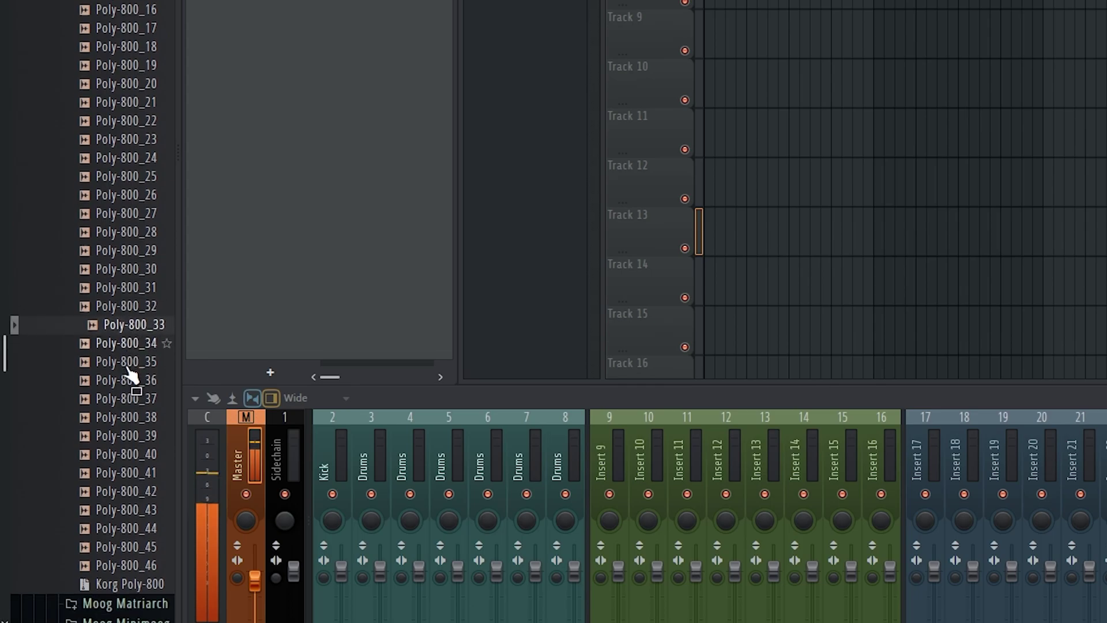
pyautogui.scroll(-4, 128, 386)
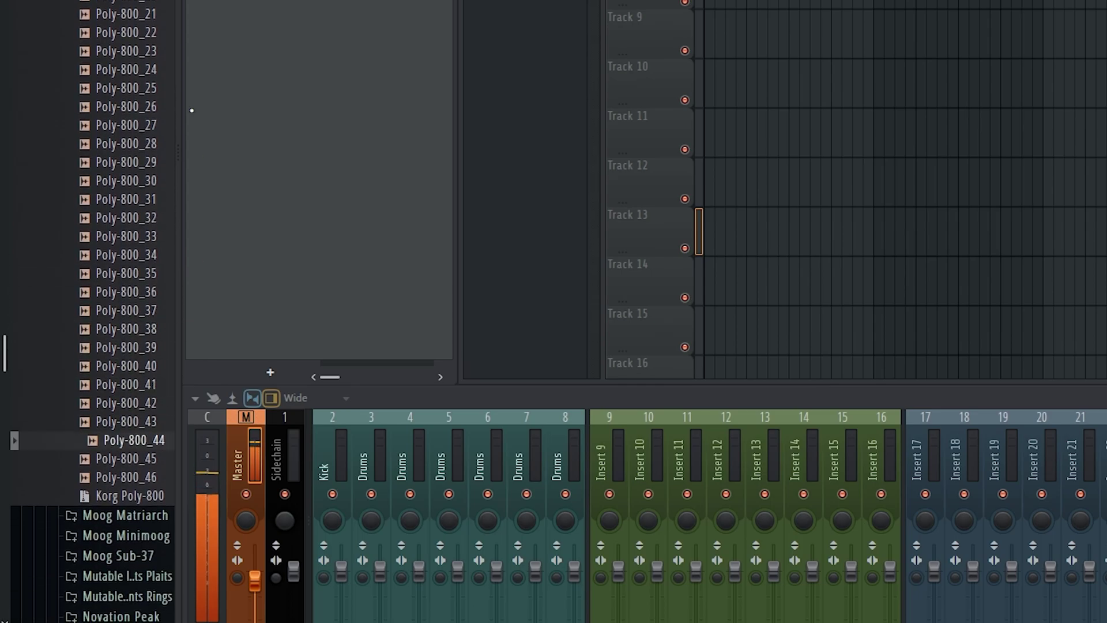